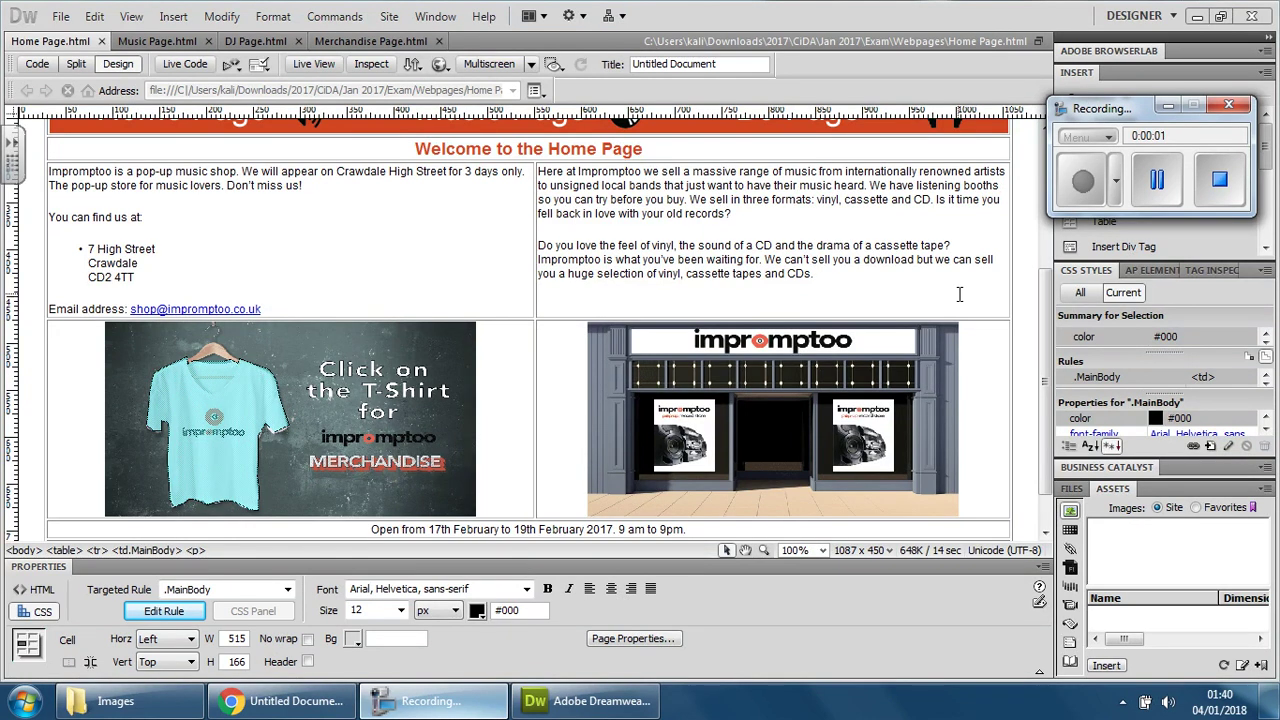
Scroll the Home Page to the top and preview it in Google Chrome.
click(1168, 105)
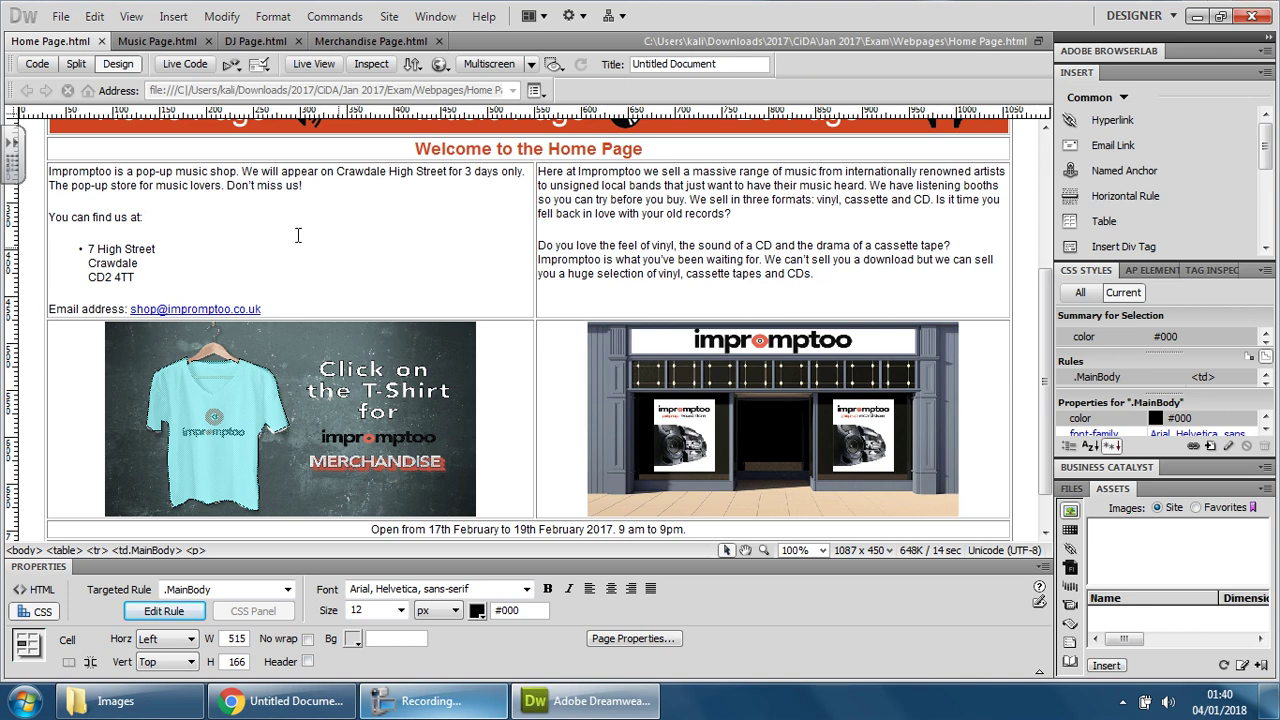
scroll(217, 222, up, 5)
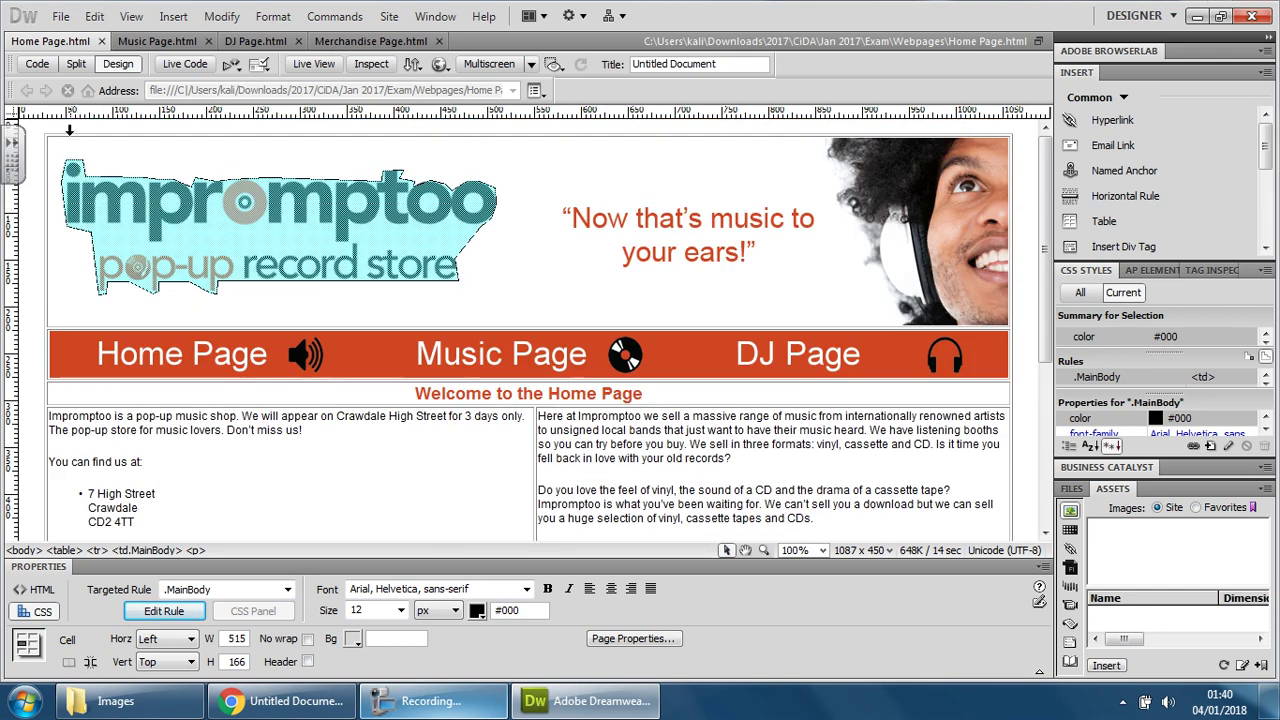
click(438, 66)
View the Home Page preview in Chrome full screen, then exit and close the preview tab.
click(476, 111)
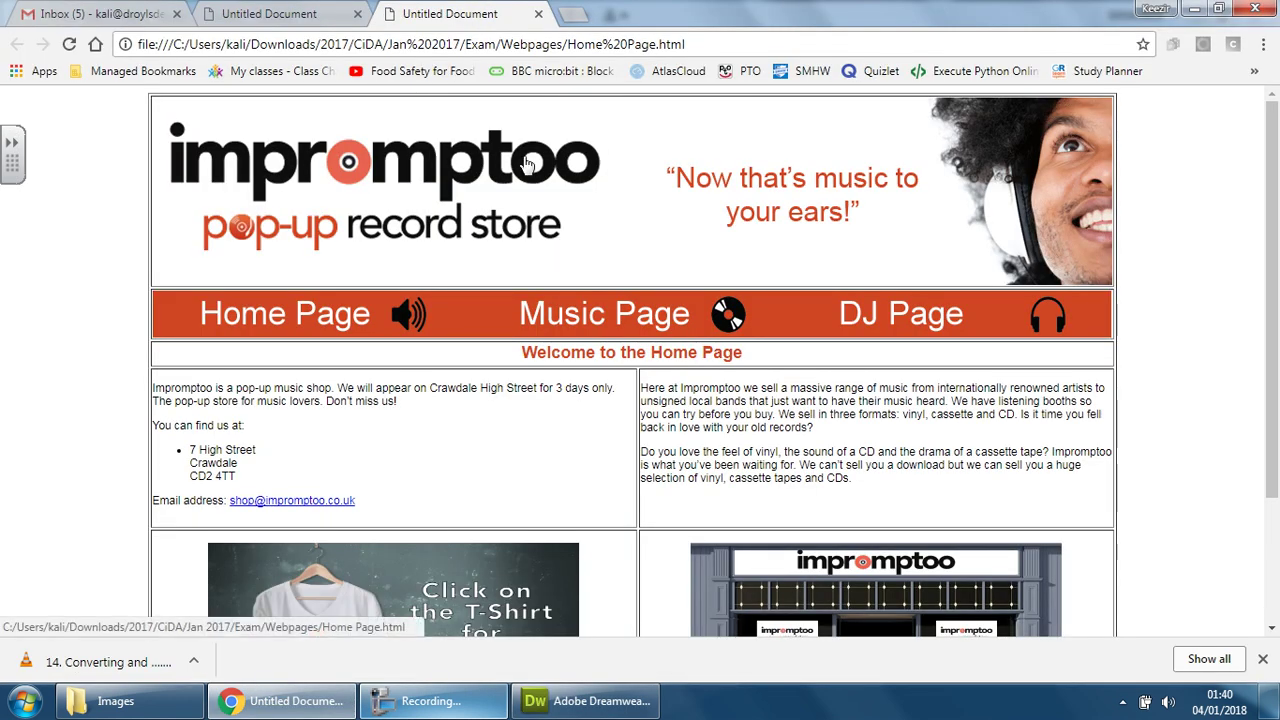
key(F11)
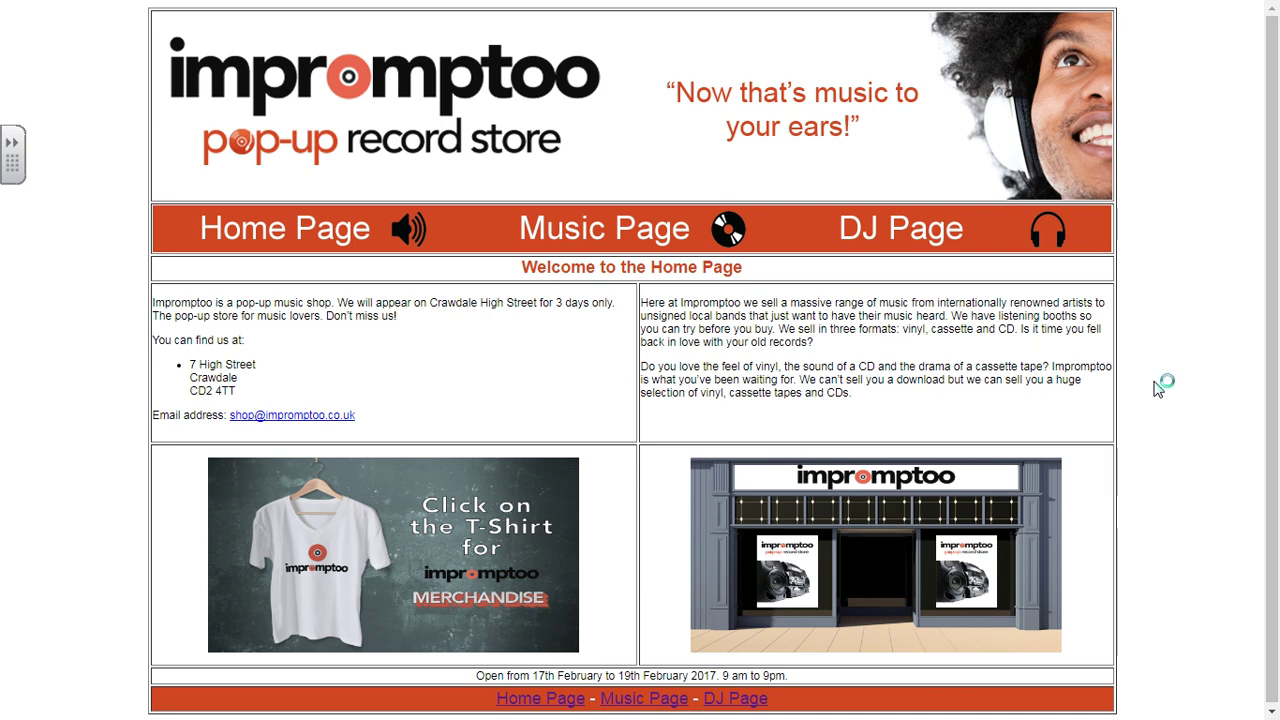
key(F11)
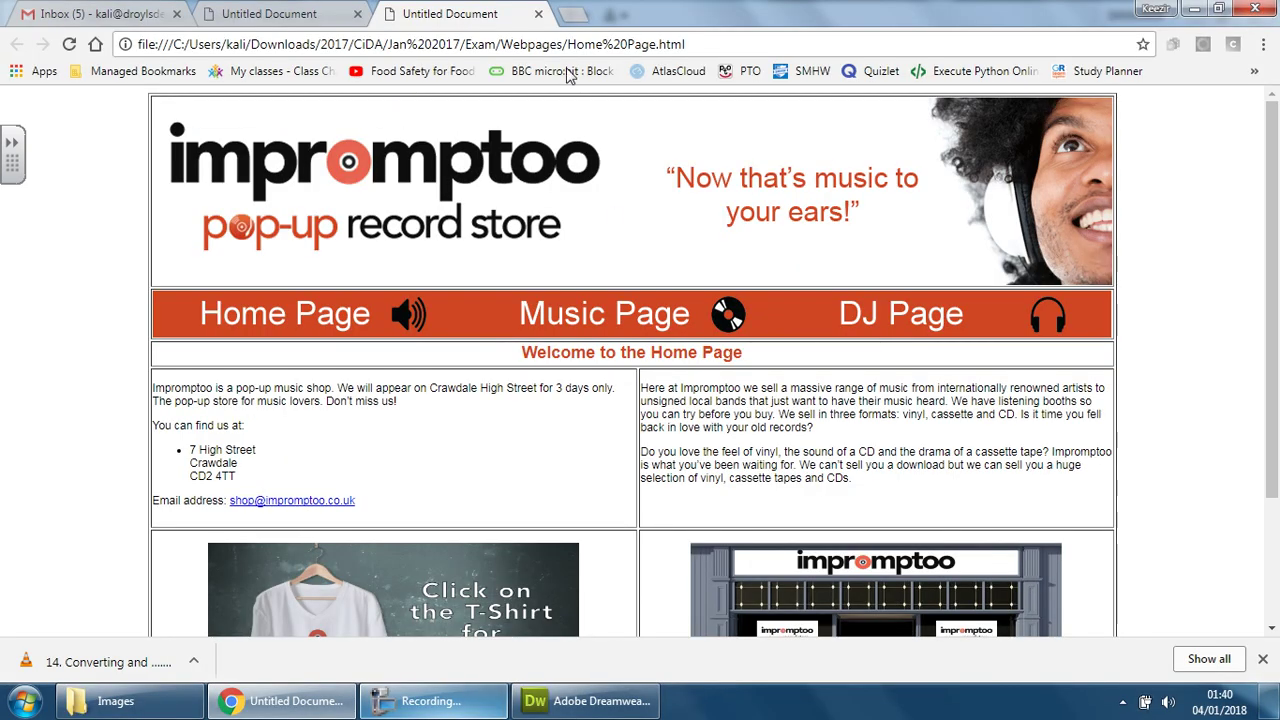
click(538, 14)
Set the Home Page layout table's Border to 0 and save Home Page.html.
click(586, 701)
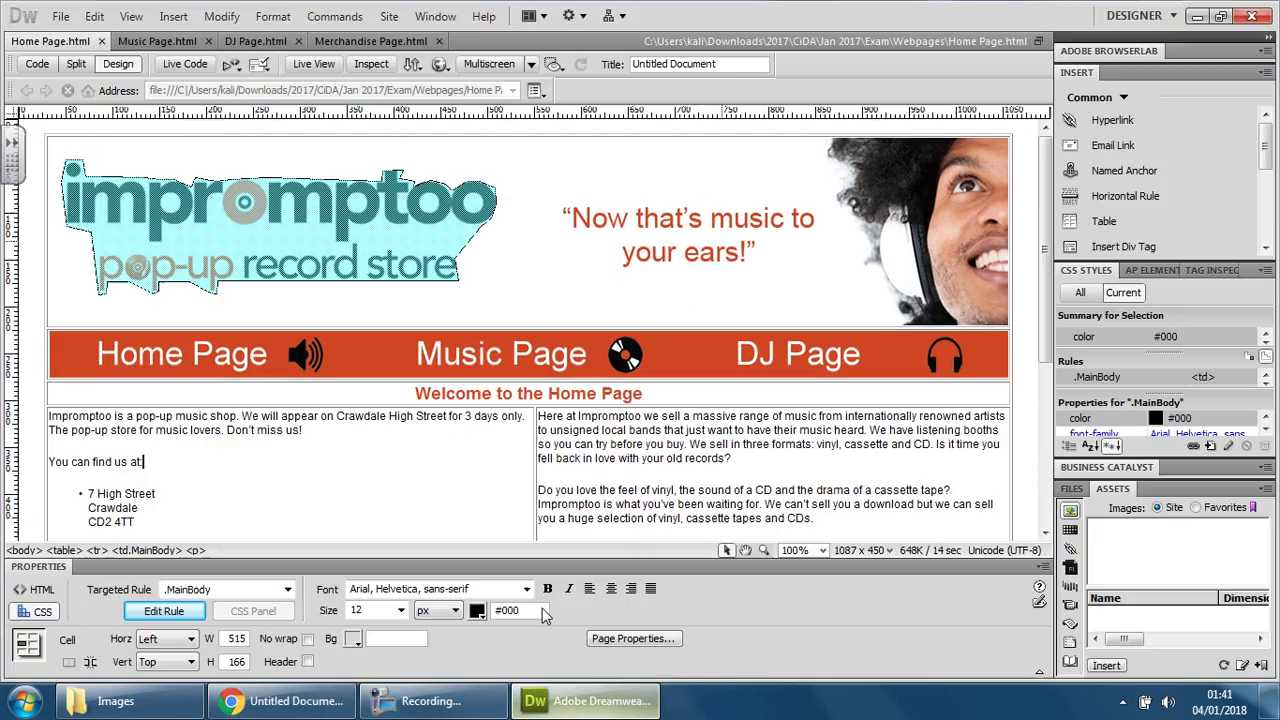
click(126, 381)
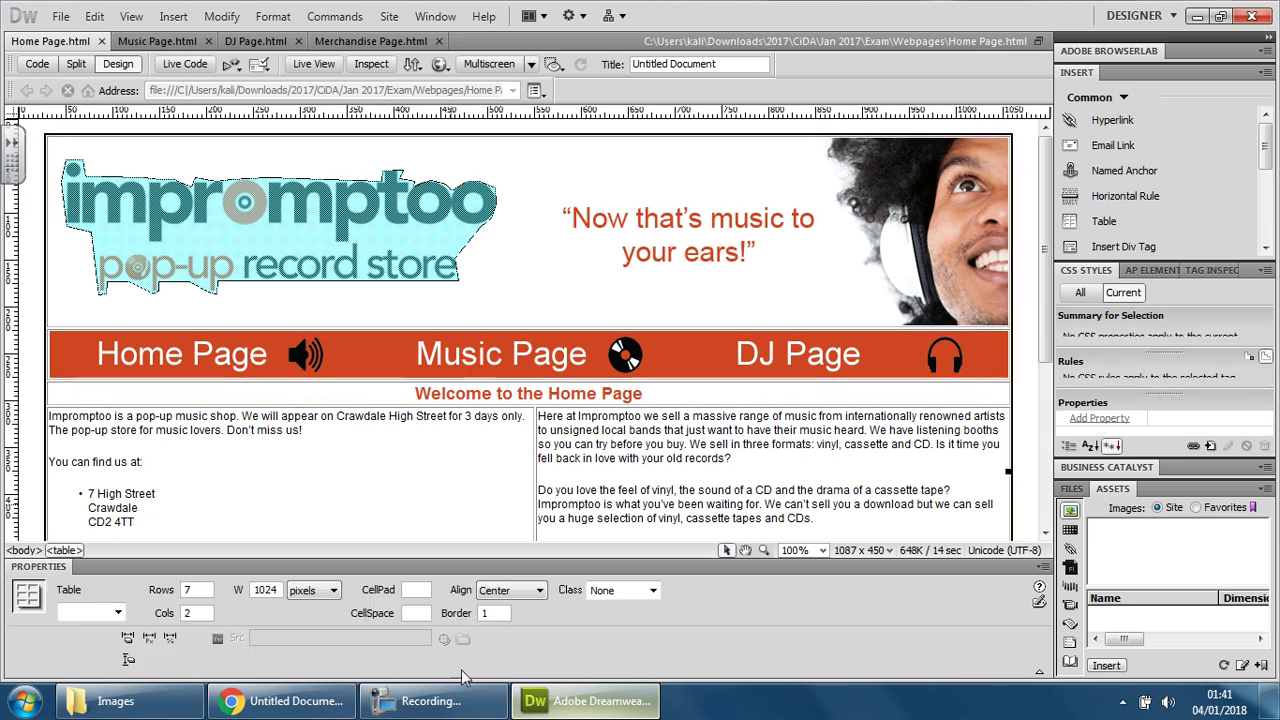
double_click(488, 613)
text(0)
key(Return)
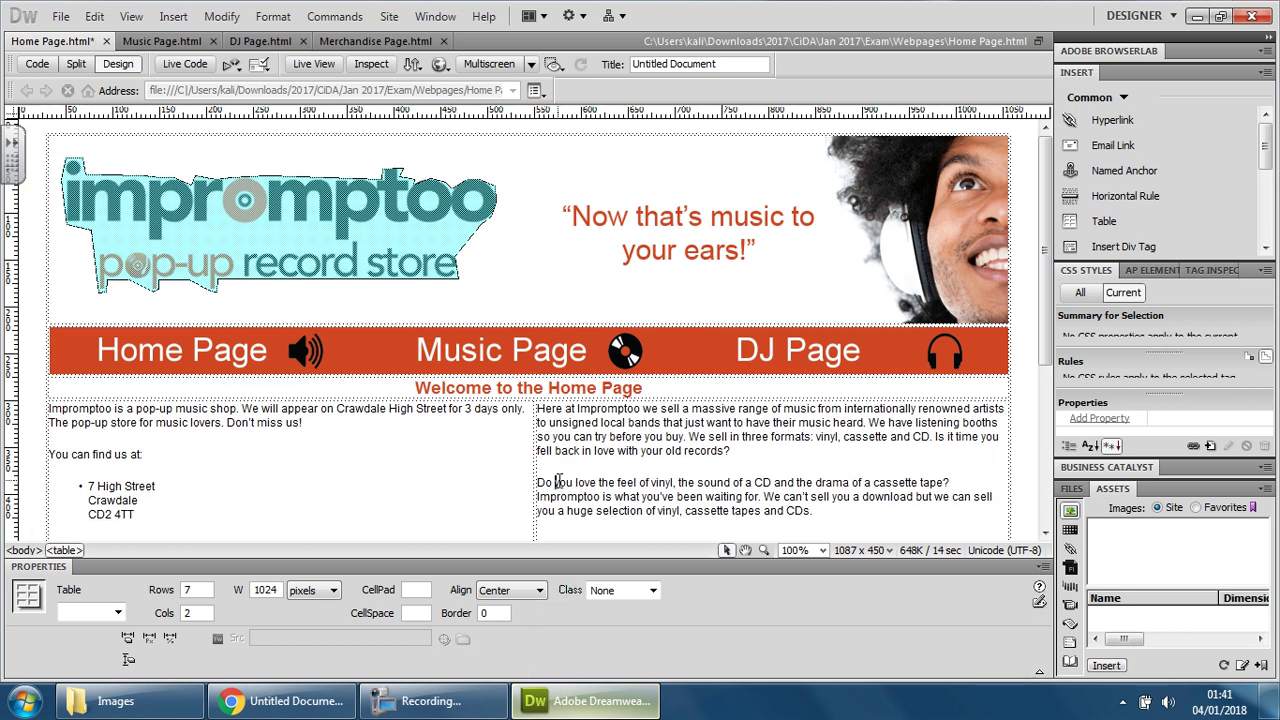
click(558, 482)
key(ctrl+s)
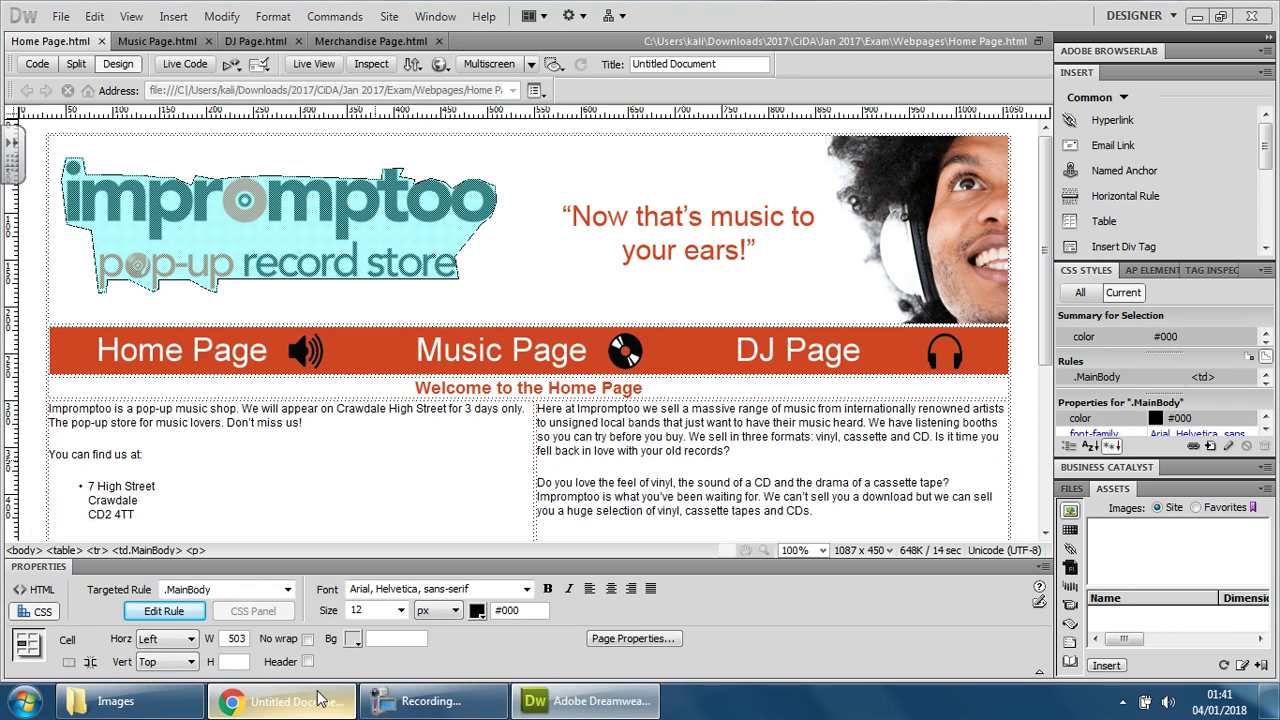
Reload the Chrome preview, view the borderless Home Page full screen, then go to the DJ Page.
click(320, 700)
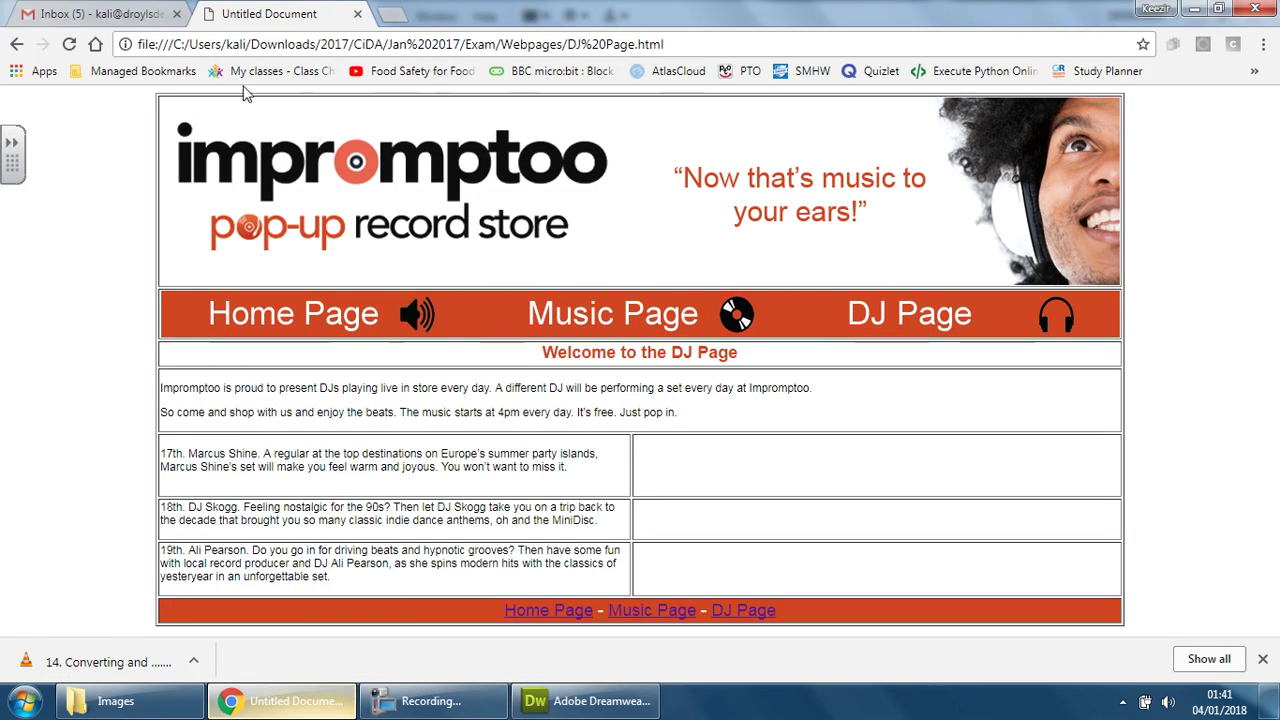
click(68, 45)
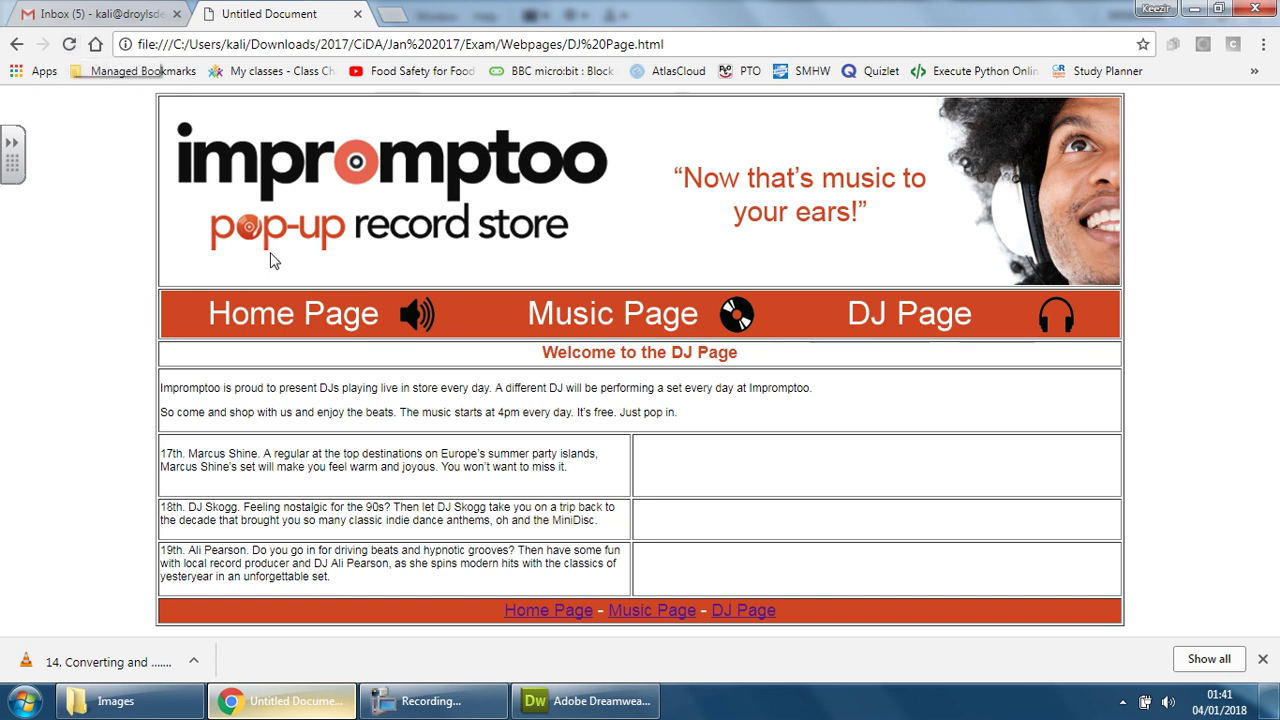
click(263, 316)
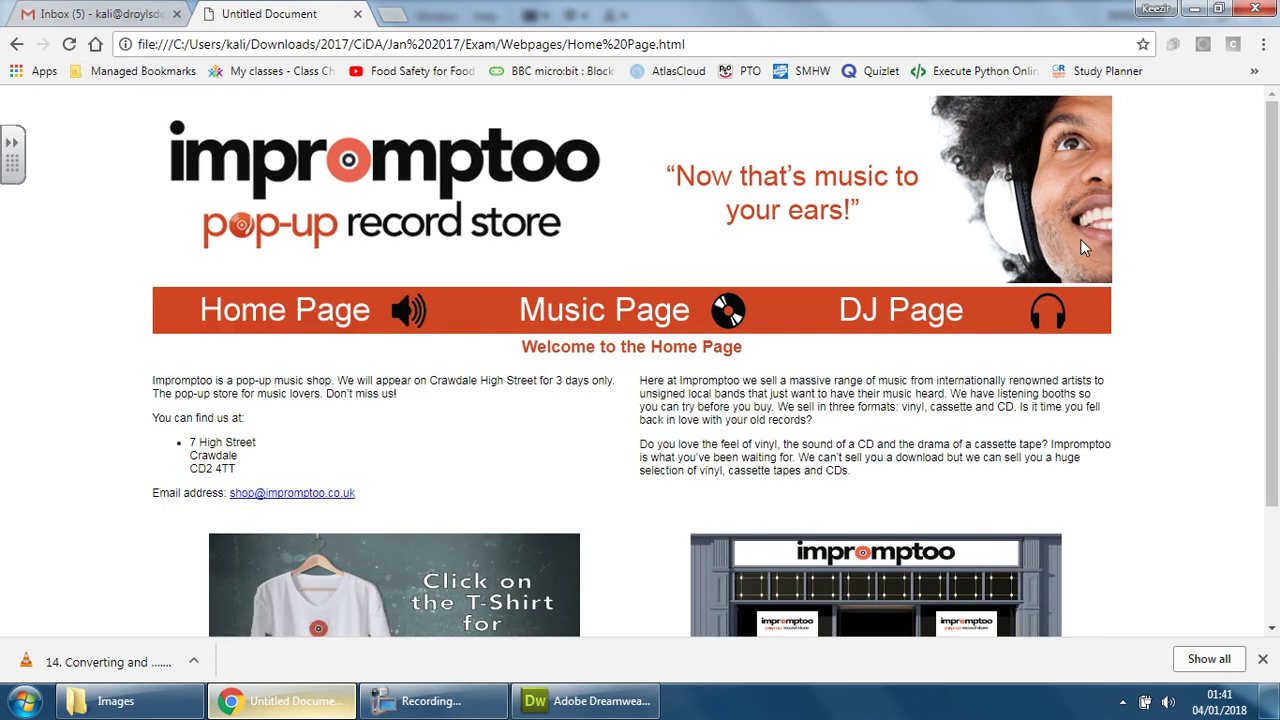
key(F11)
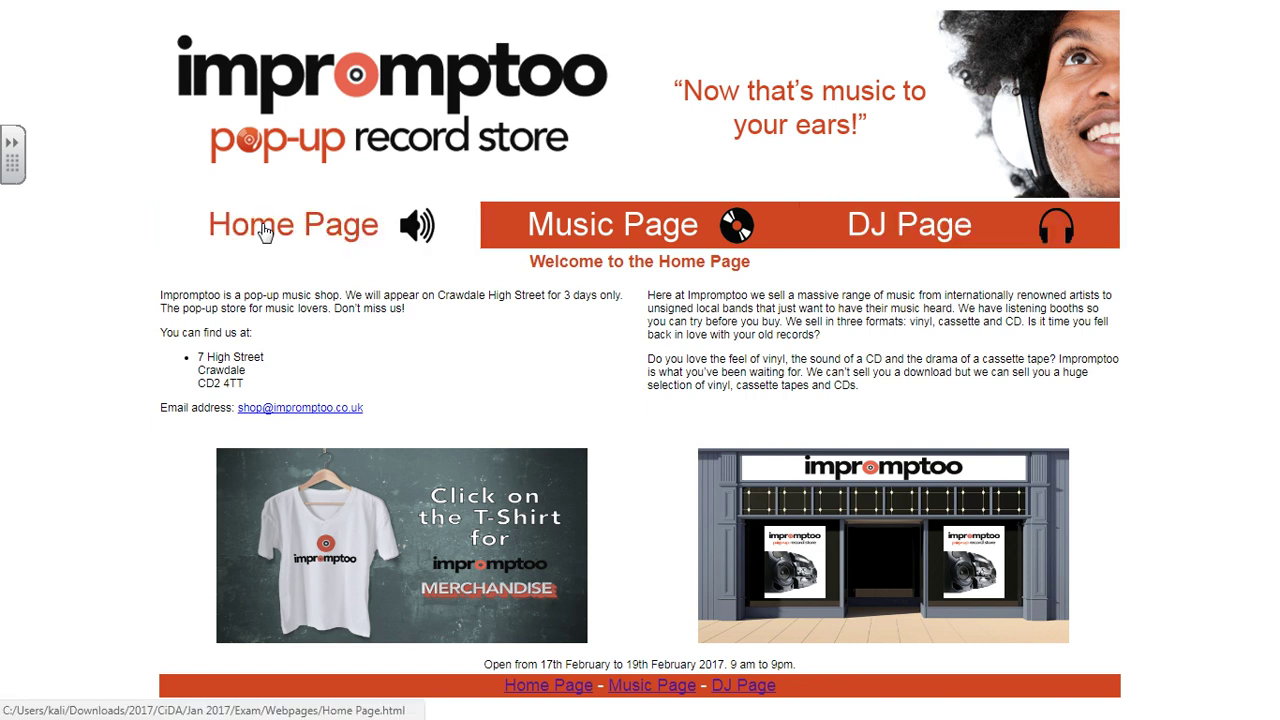
click(990, 240)
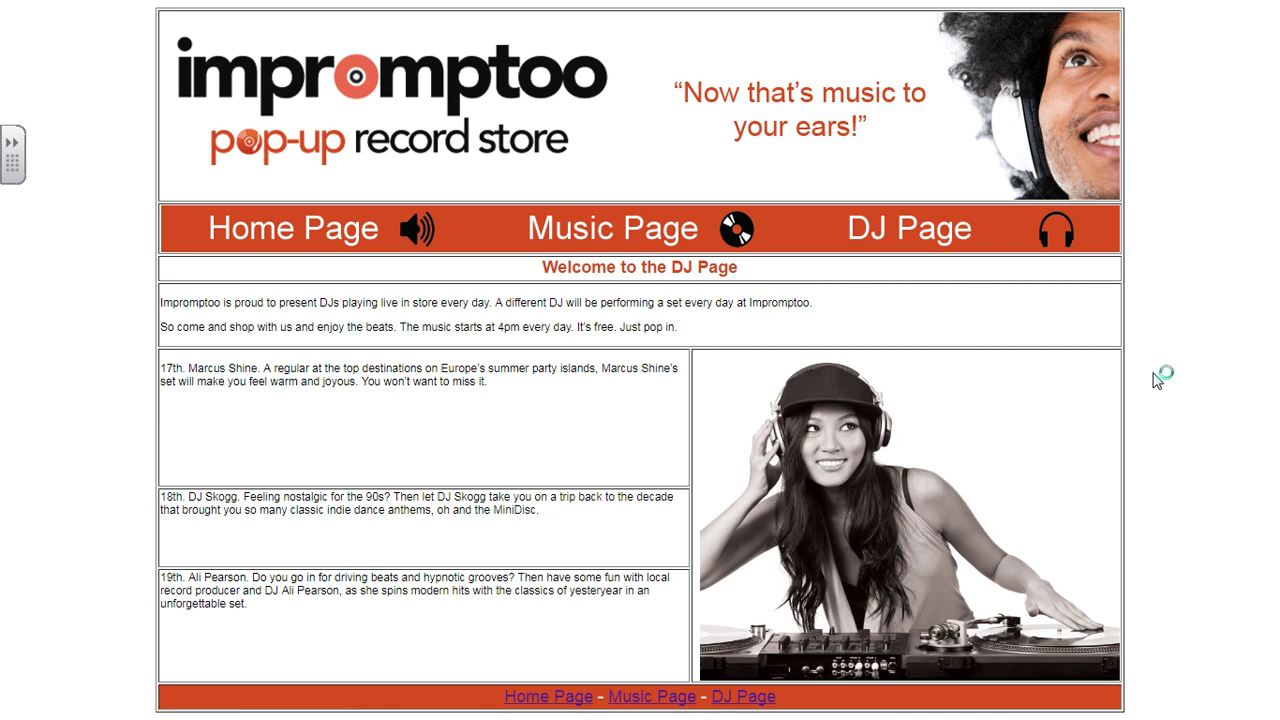
key(F11)
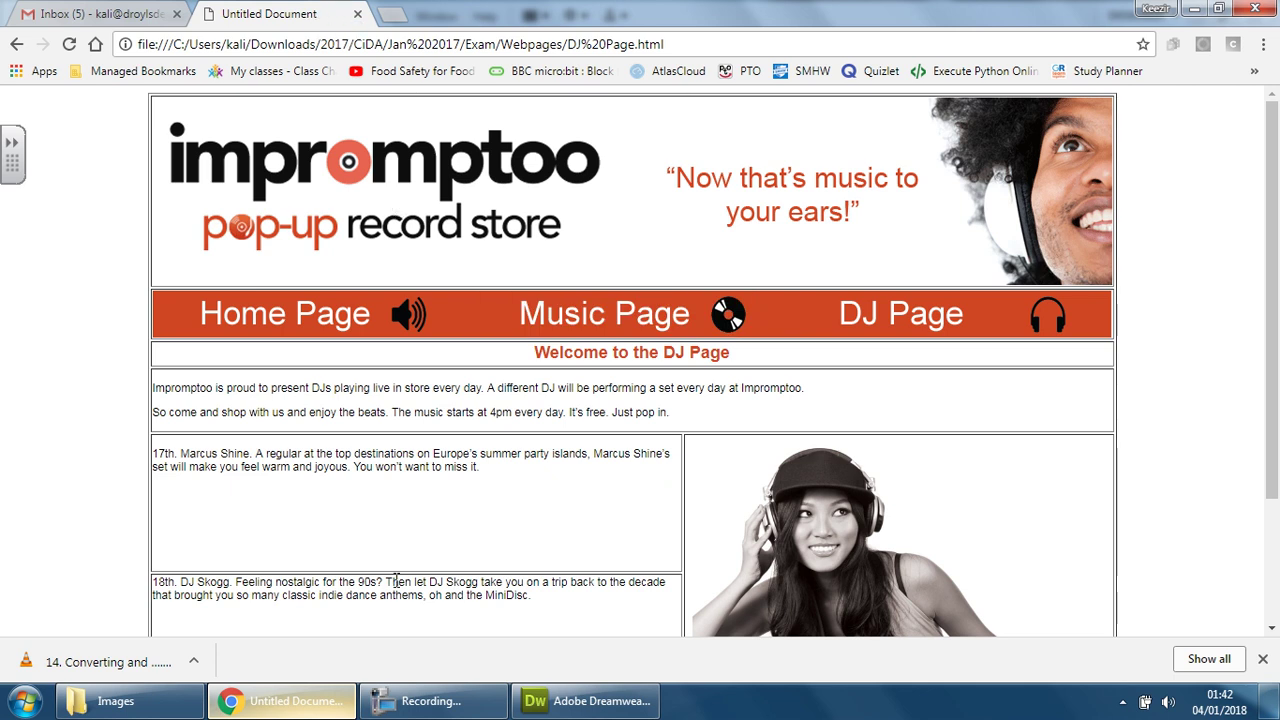
Restore the Home Page layout table border to 1 and save the page.
click(590, 701)
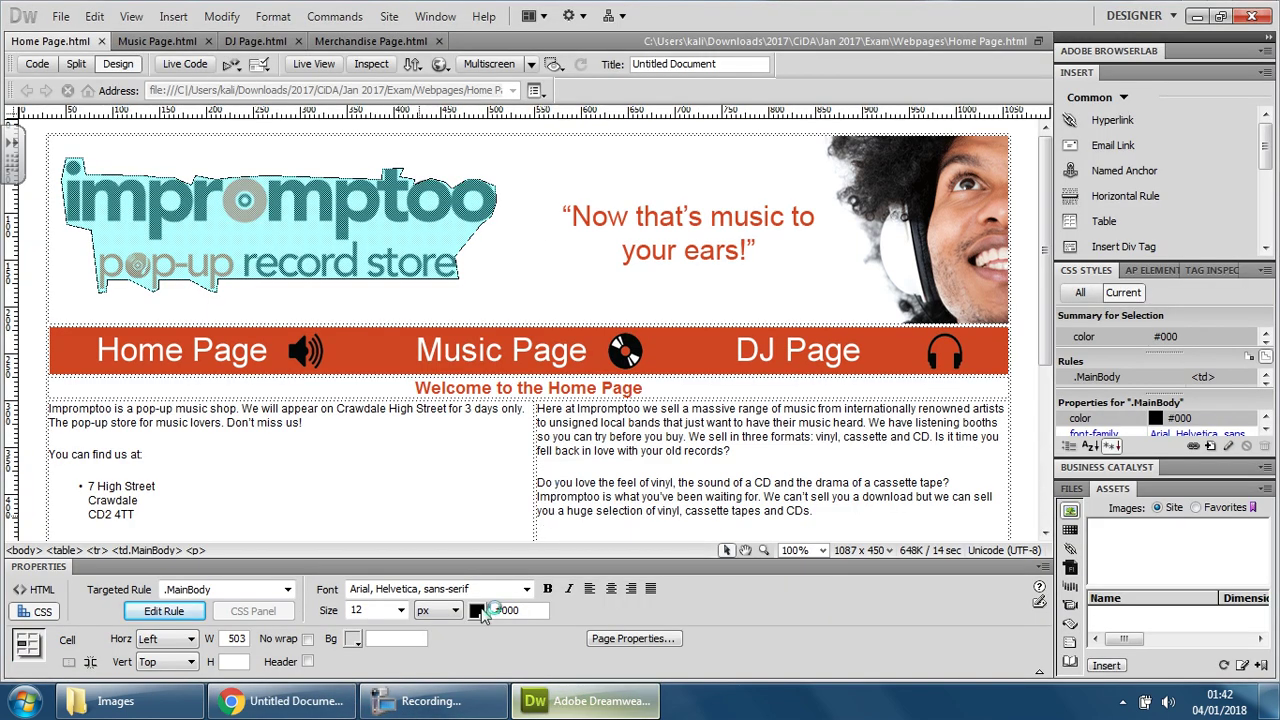
click(67, 333)
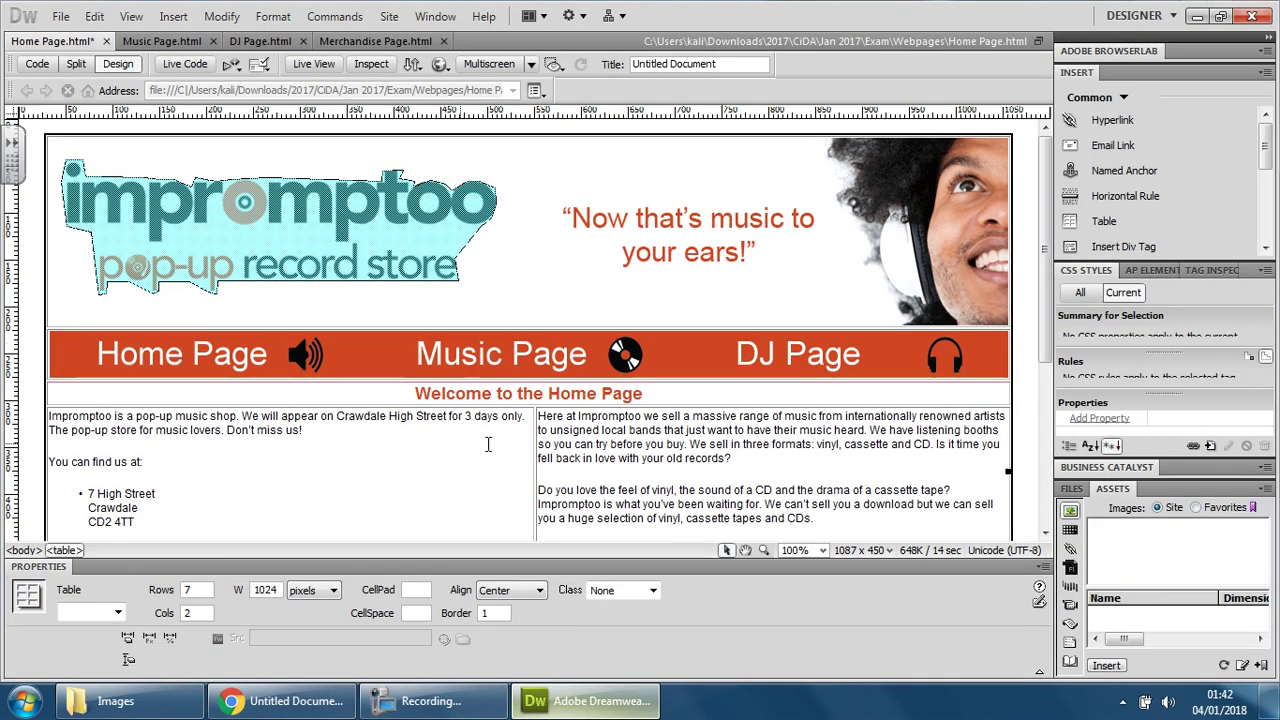
click(669, 460)
key(ctrl+s)
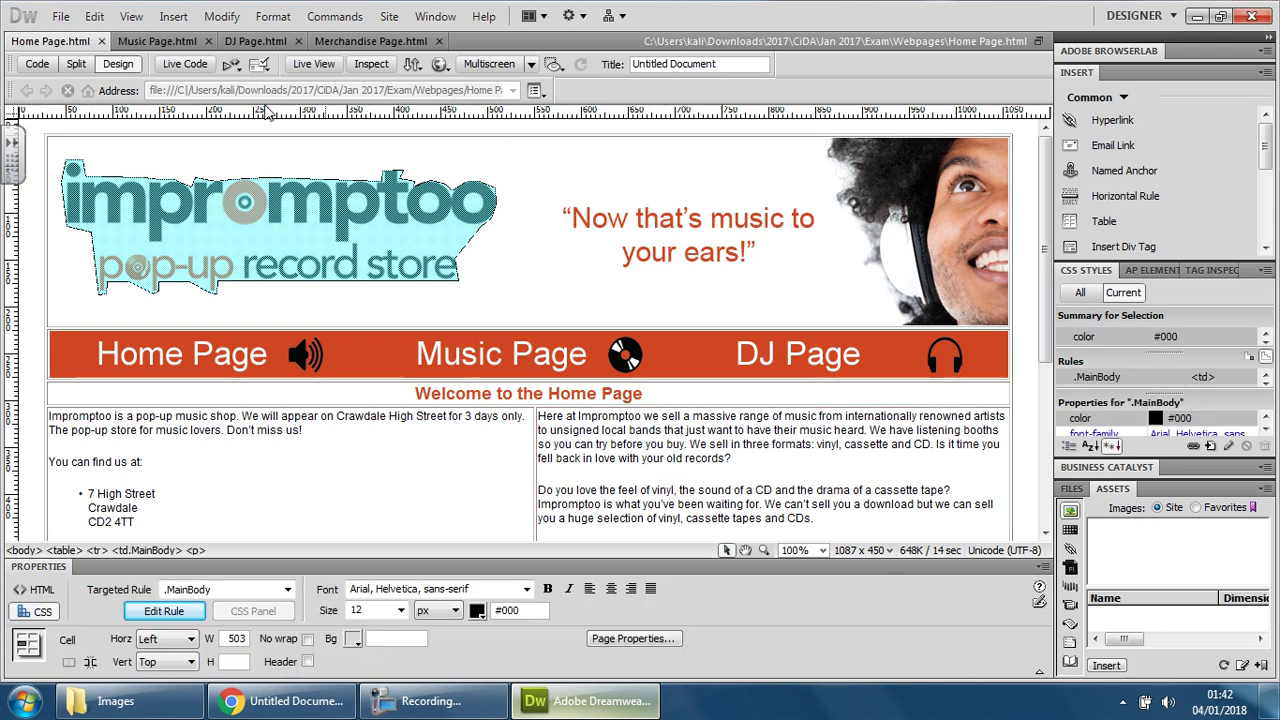
Look through the Music Page and Home Page documents.
scroll(428, 318, down, 3)
scroll(428, 318, up, 3)
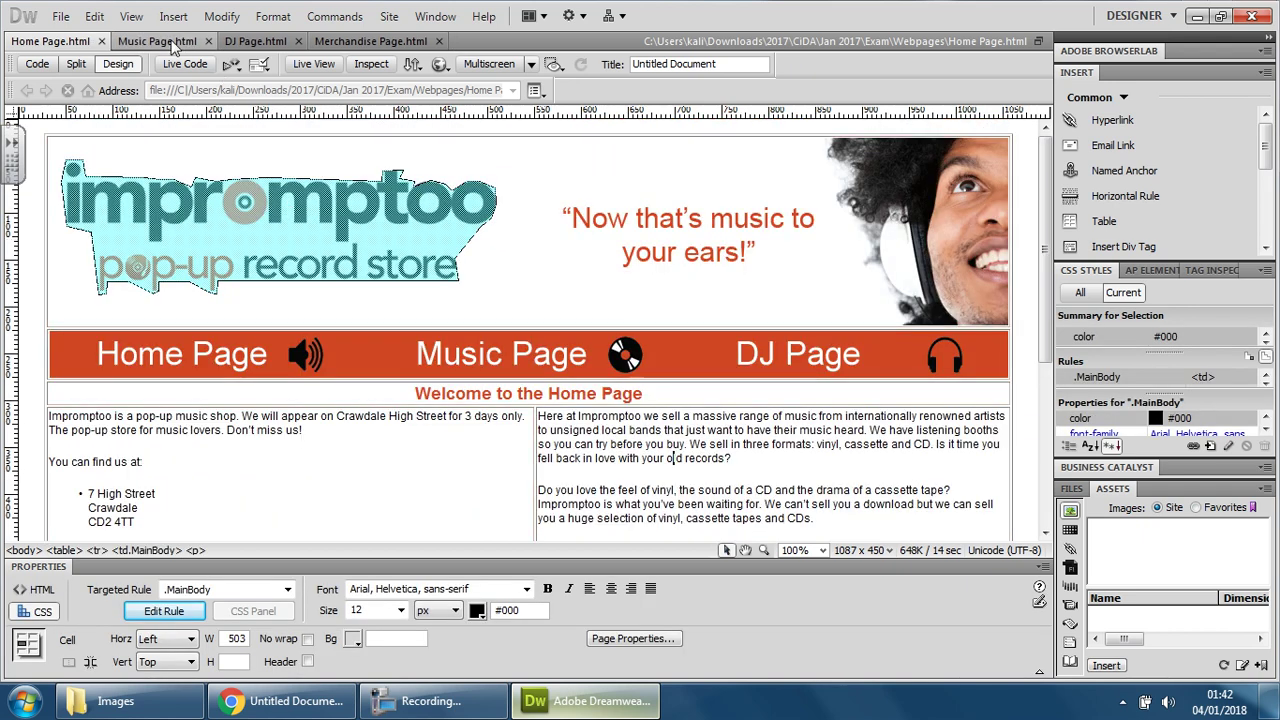
click(180, 41)
scroll(869, 375, up, 4)
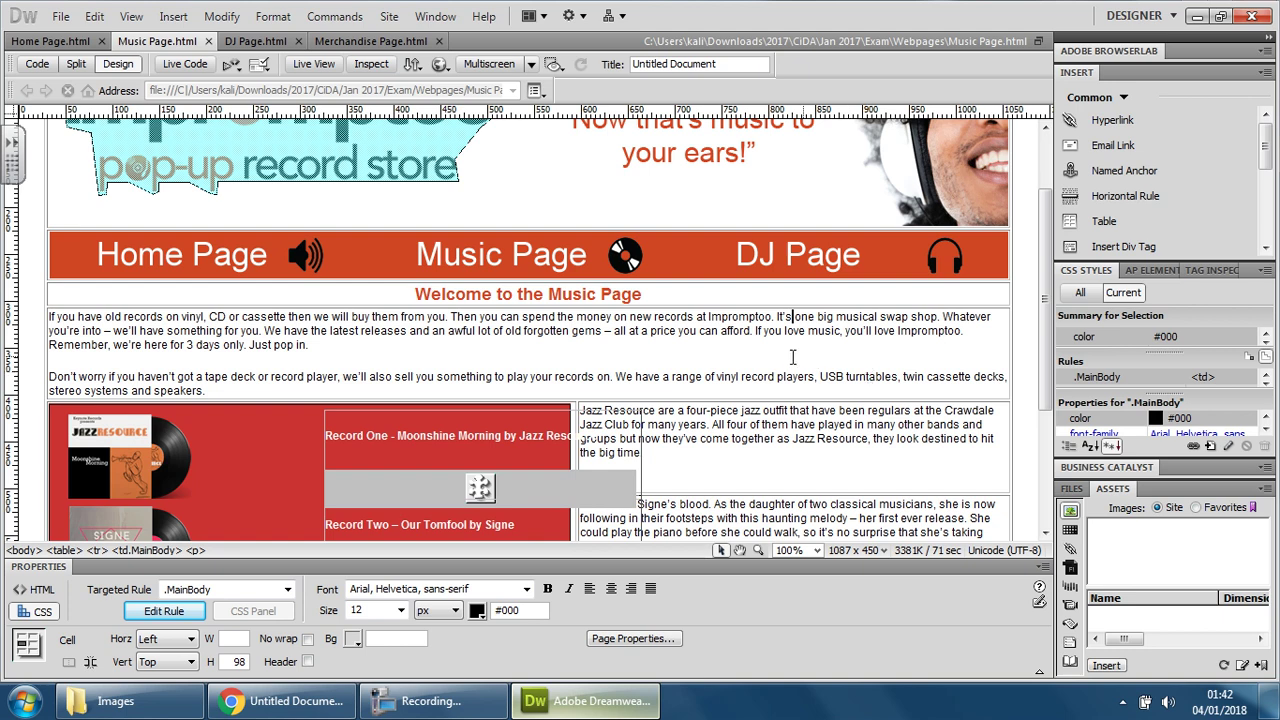
scroll(869, 375, down, 1)
scroll(869, 375, up, 2)
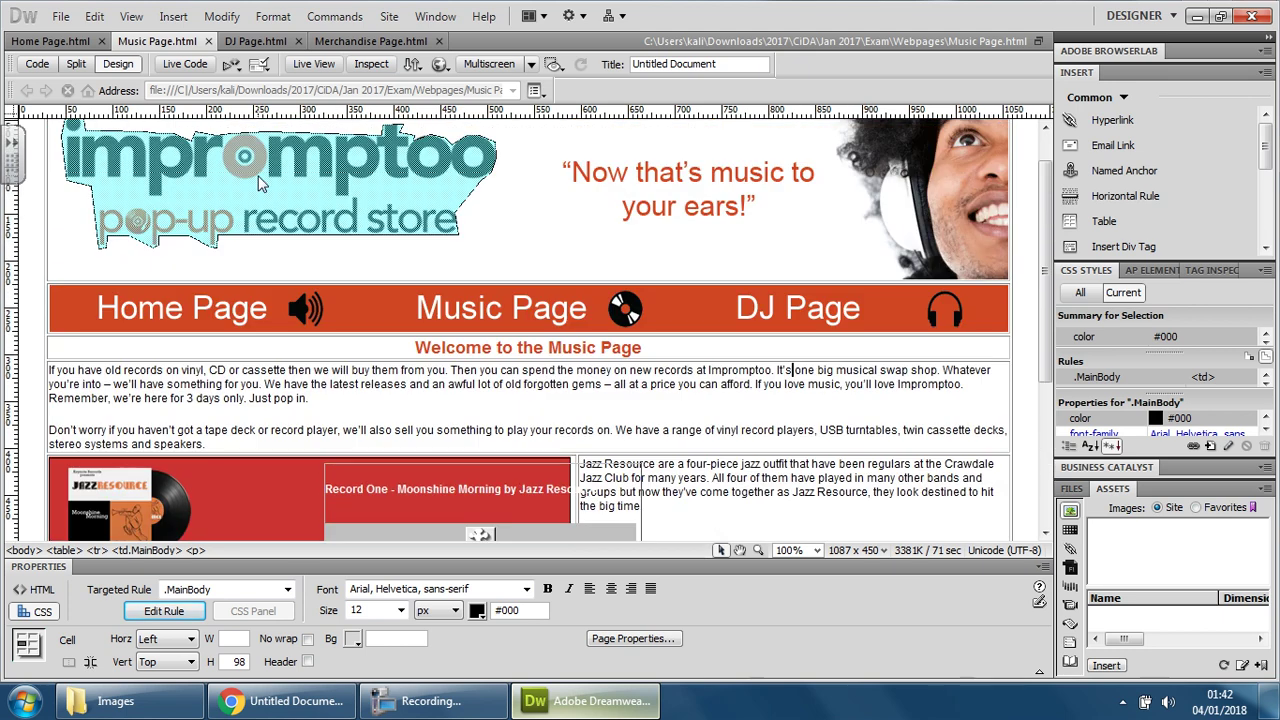
click(50, 41)
scroll(819, 316, down, 3)
scroll(819, 316, up, 4)
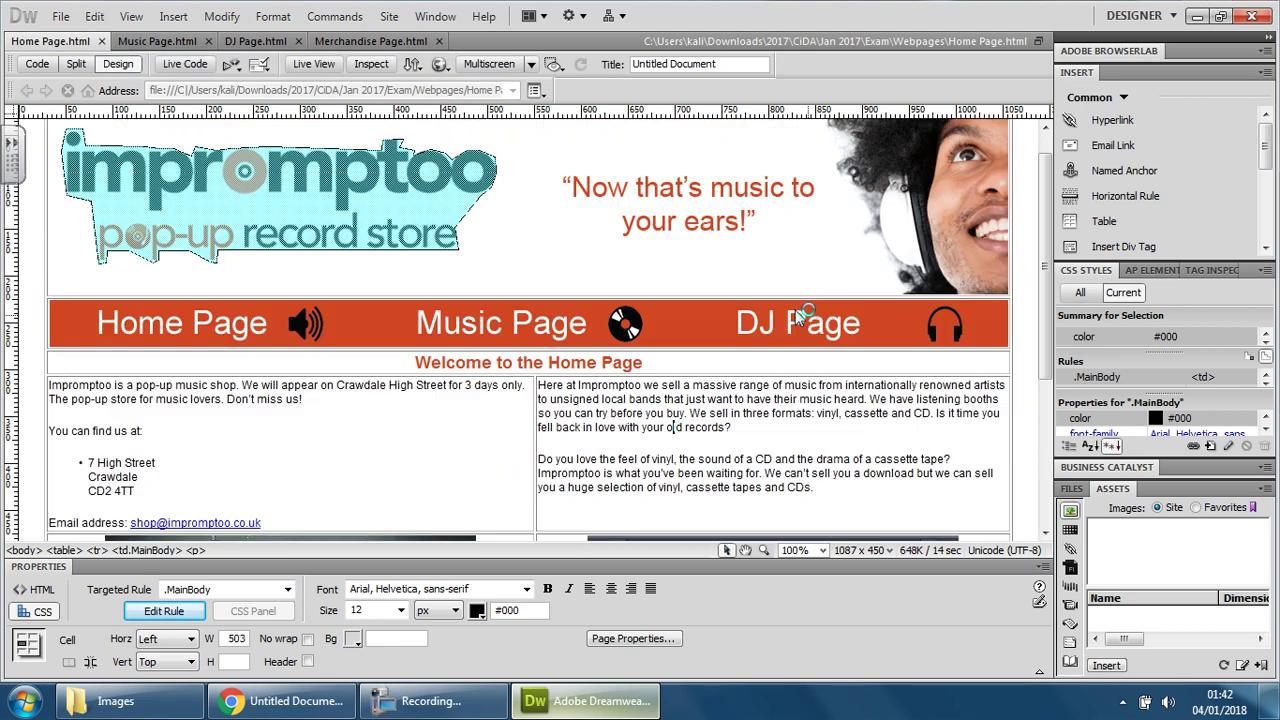
Check the DJ Page, then open Merchandise Page.html in Design view.
click(255, 41)
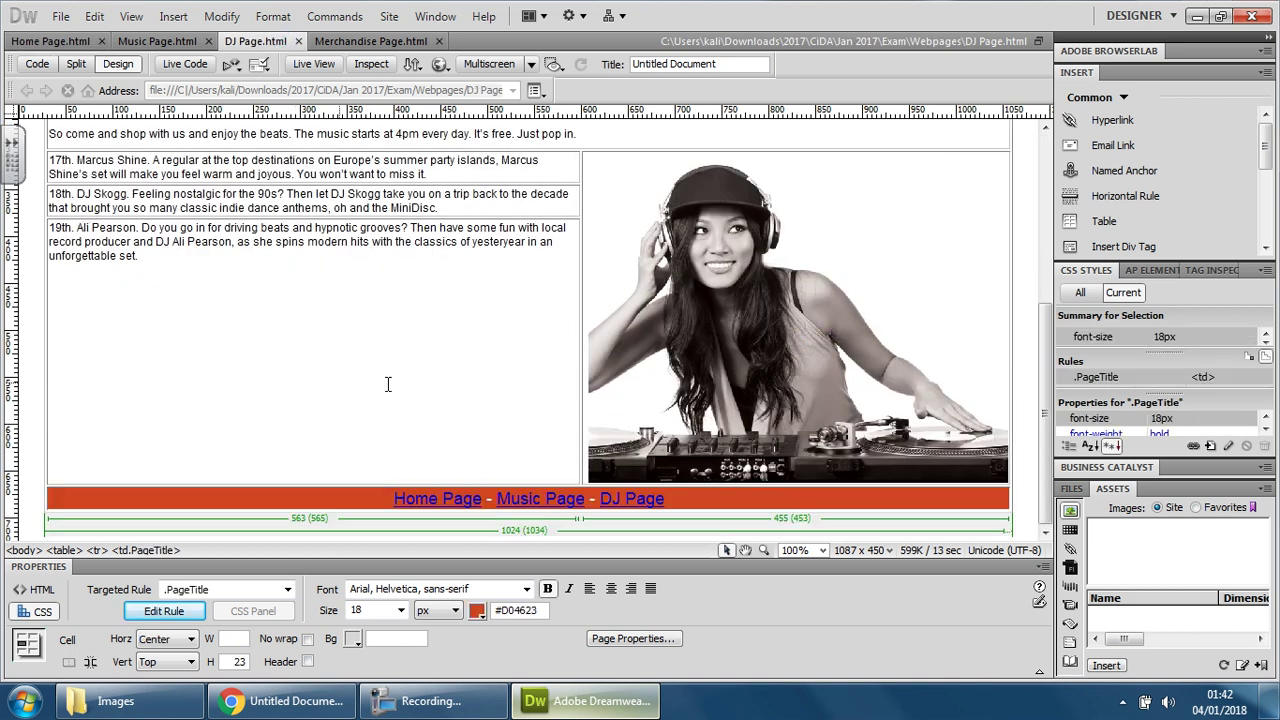
scroll(322, 359, up, 2)
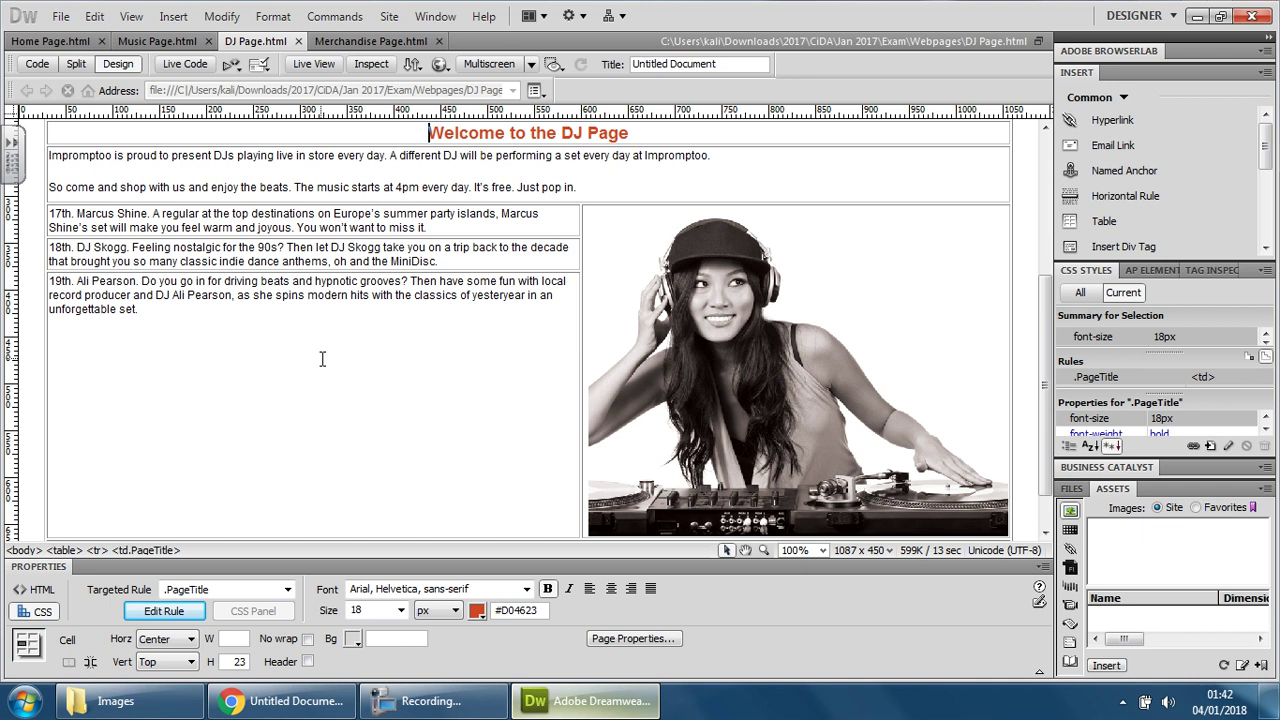
click(355, 41)
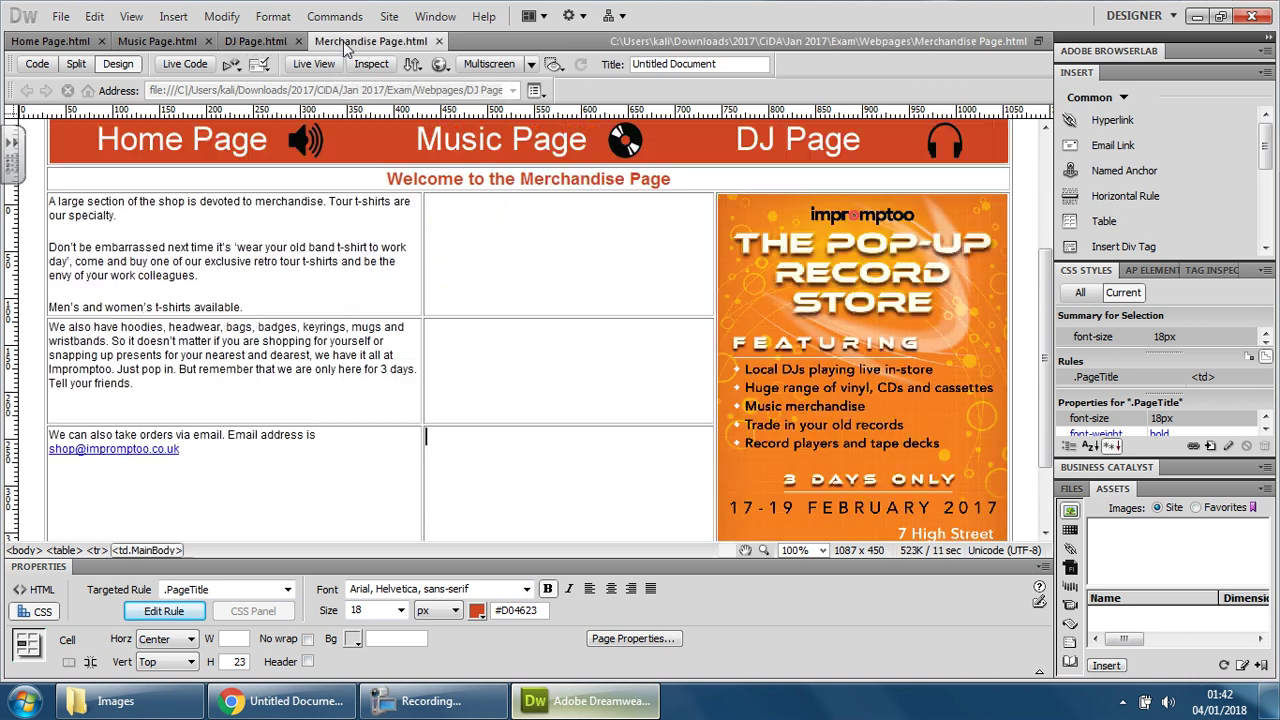
scroll(491, 329, down, 2)
scroll(491, 329, up, 2)
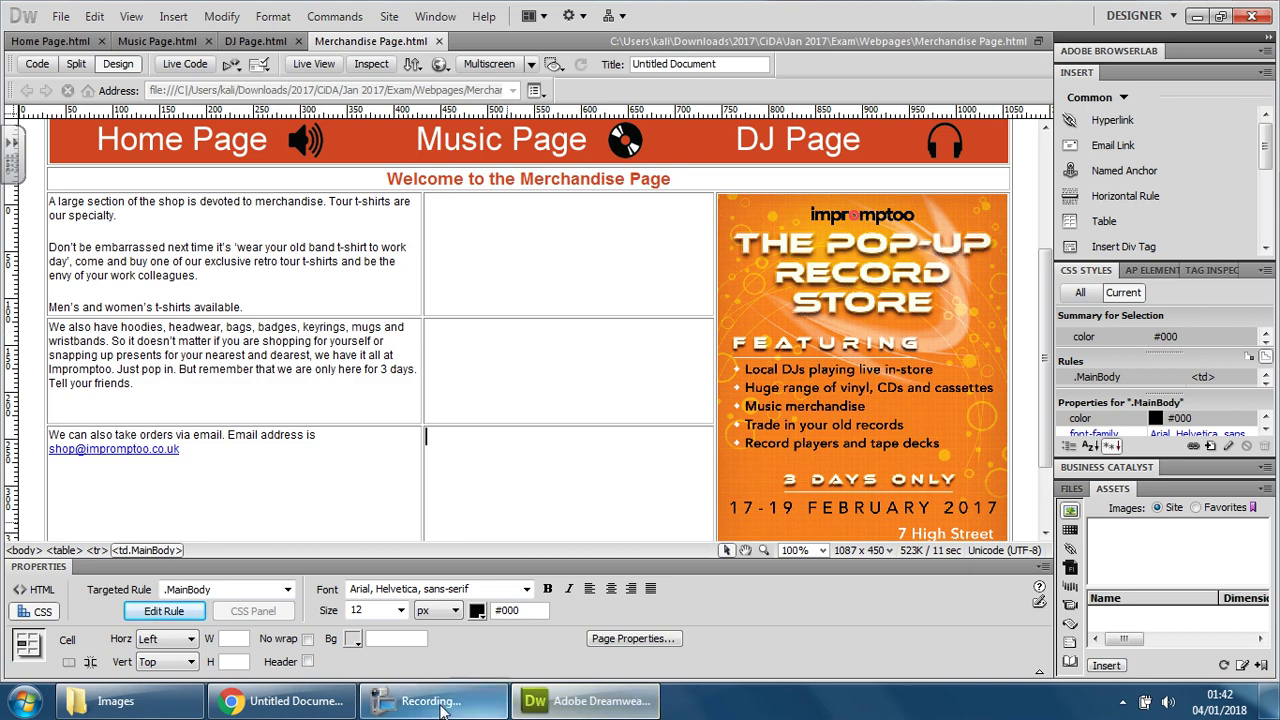
click(115, 701)
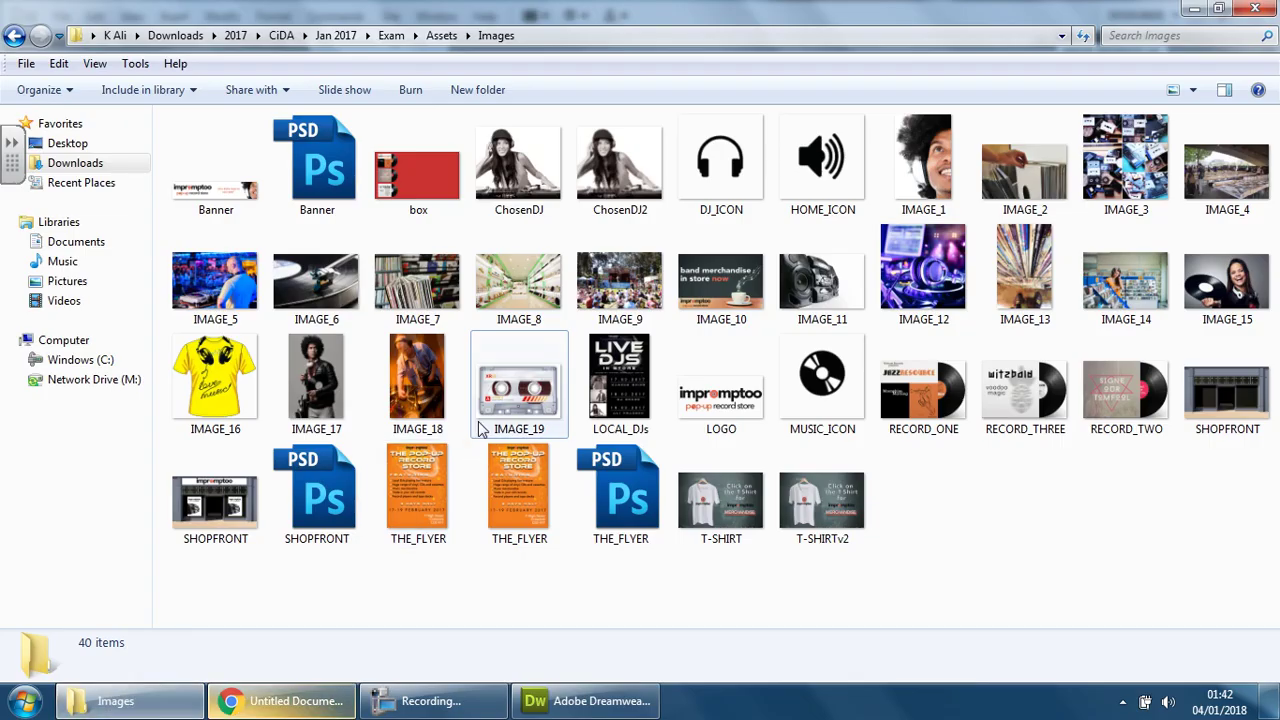
Merge the Merchandise table's top two middle-column cells, then select IMAGE_16 in the Images folder.
mouse_move(846, 298)
click(556, 704)
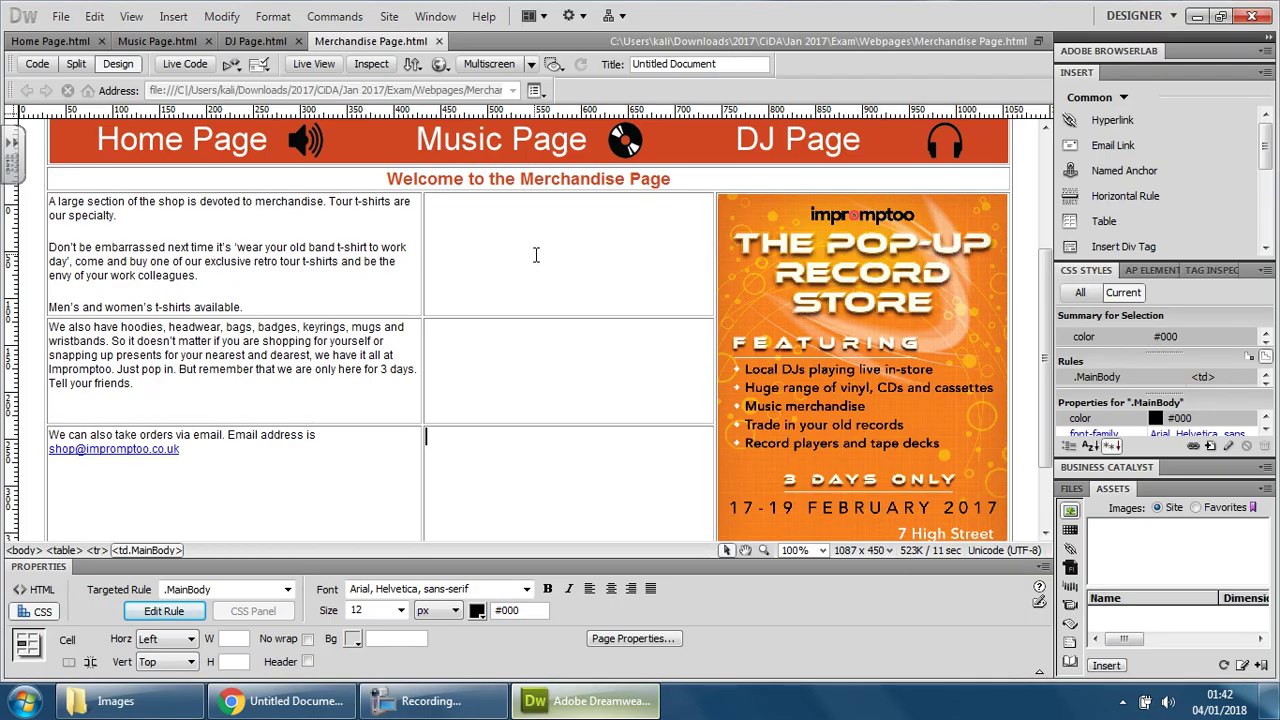
click(586, 346)
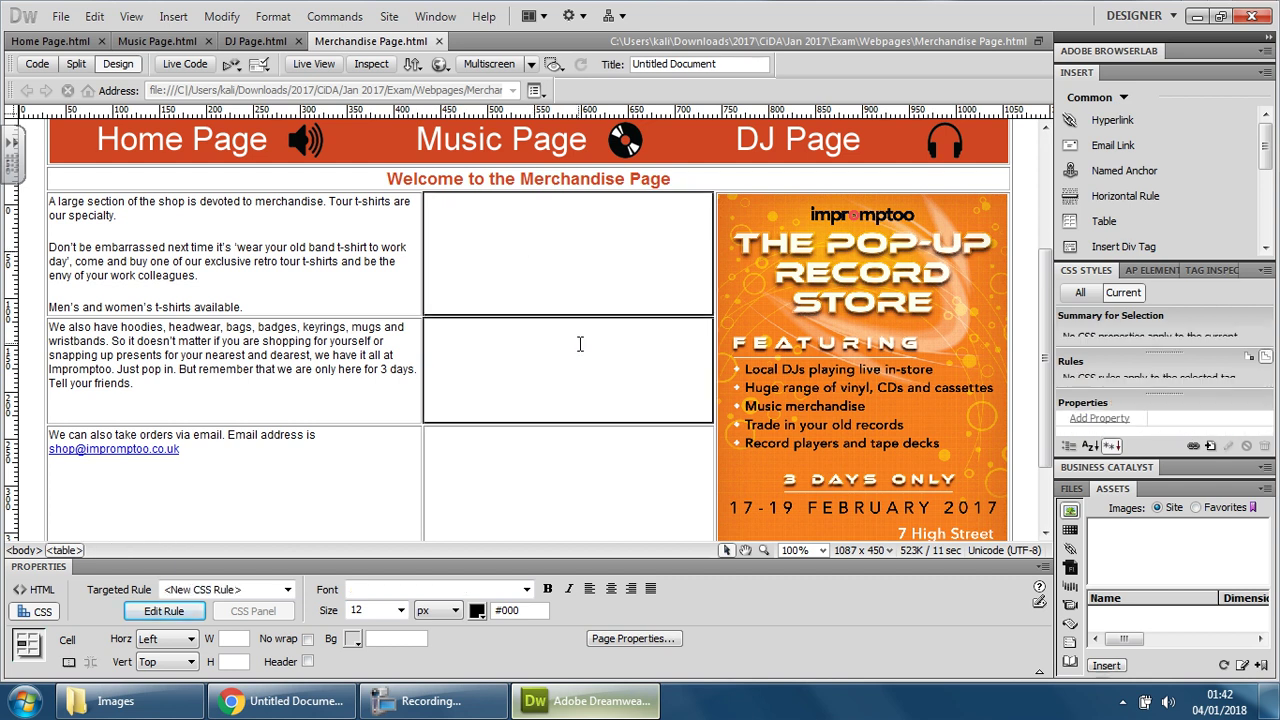
right_click(586, 346)
mouse_move(650, 165)
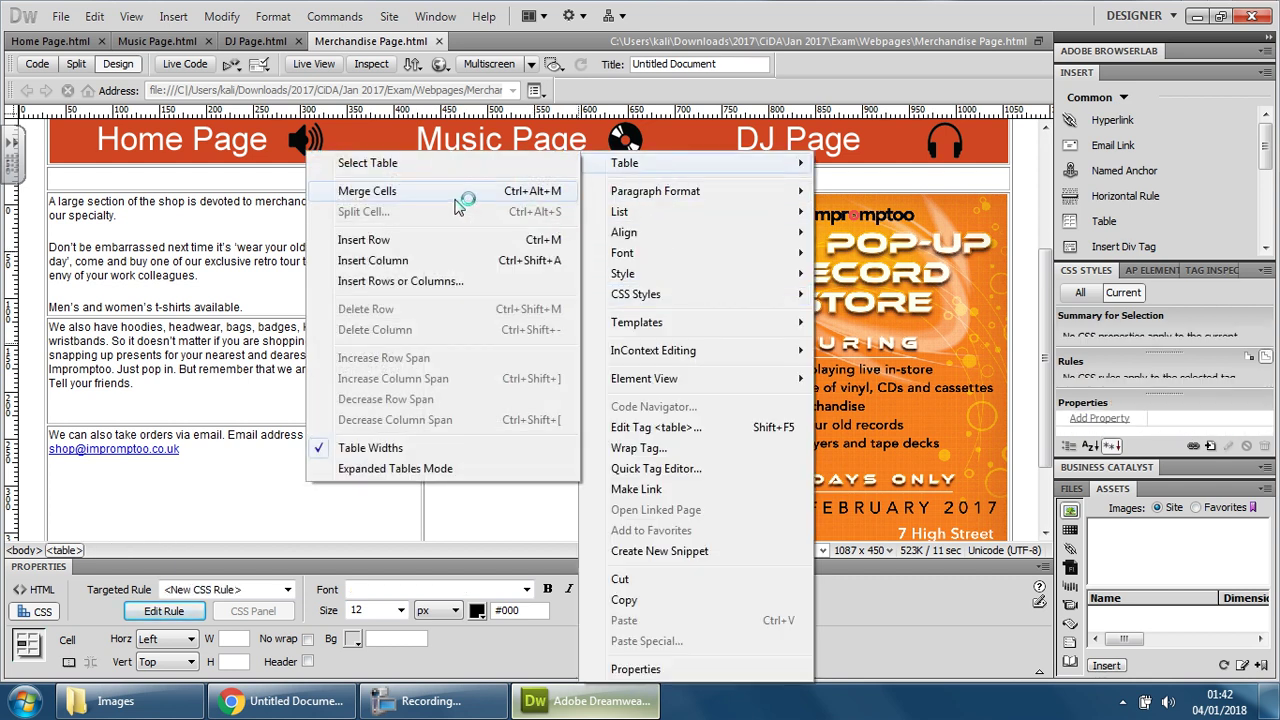
click(545, 192)
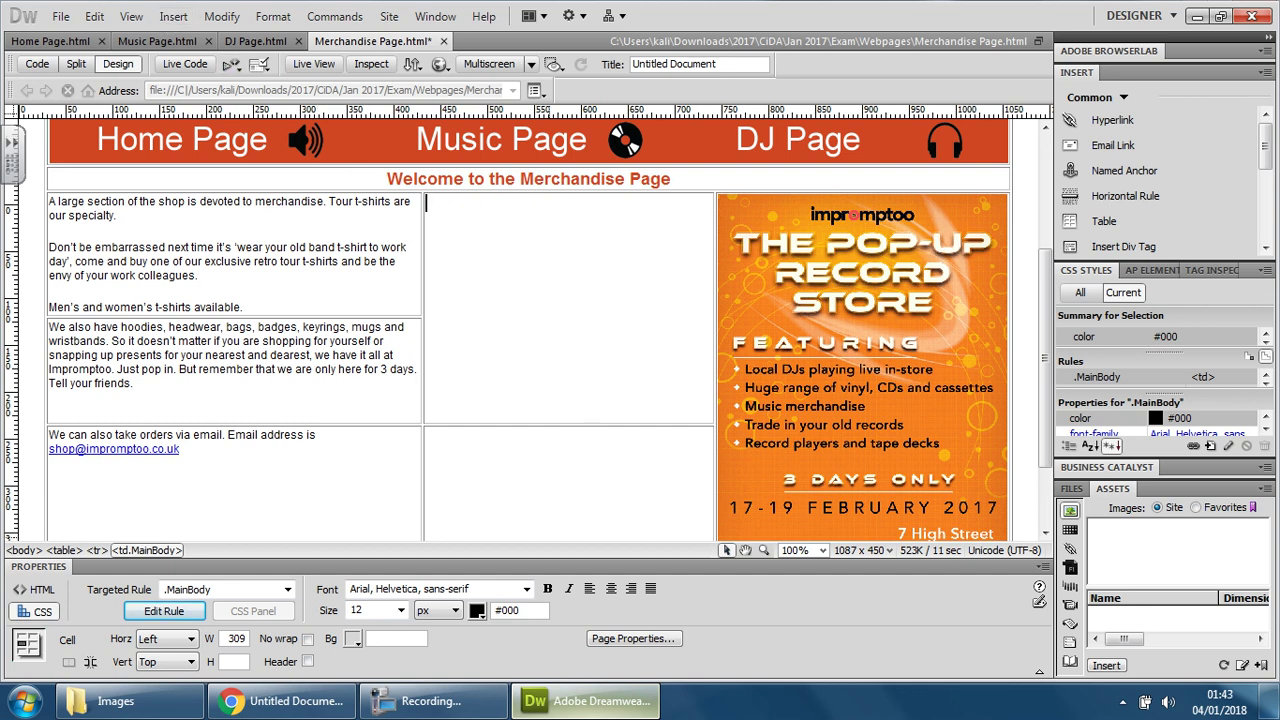
click(130, 700)
click(220, 400)
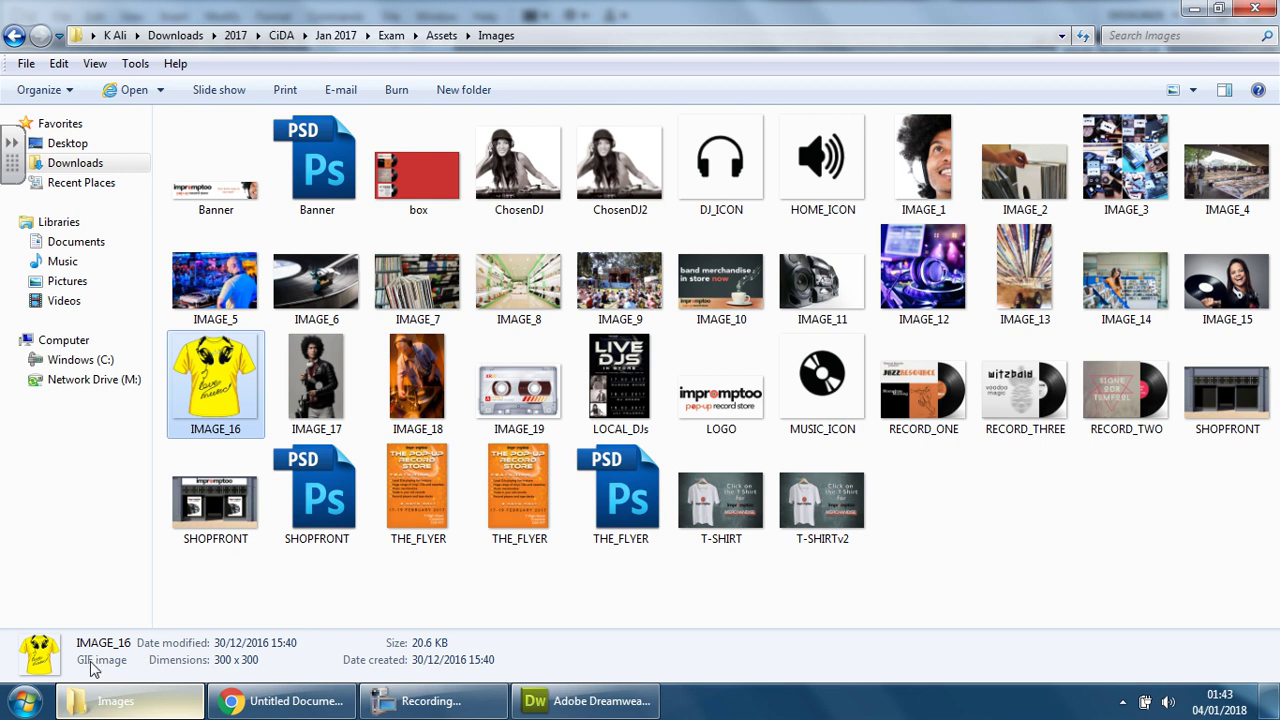
double_click(228, 382)
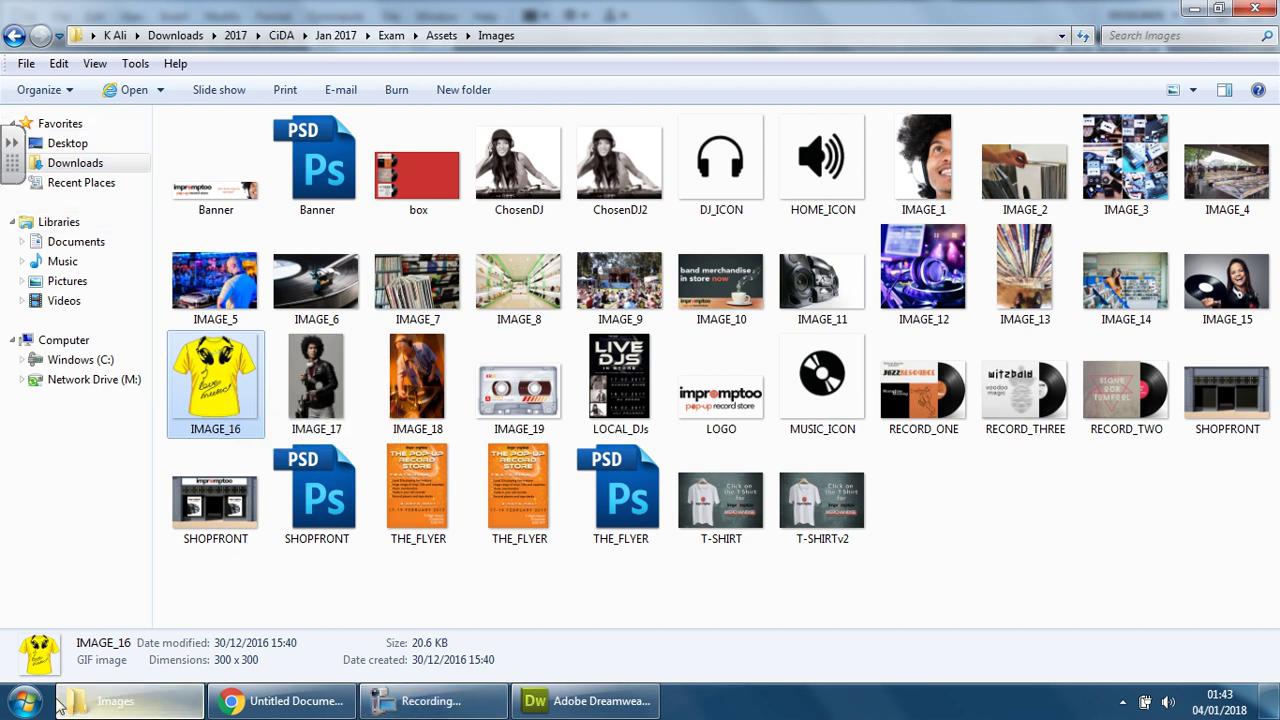
Launch Adobe Photoshop CS5.1 from the Adobe Master Collection CS5.5 Start menu folder.
click(24, 701)
click(77, 617)
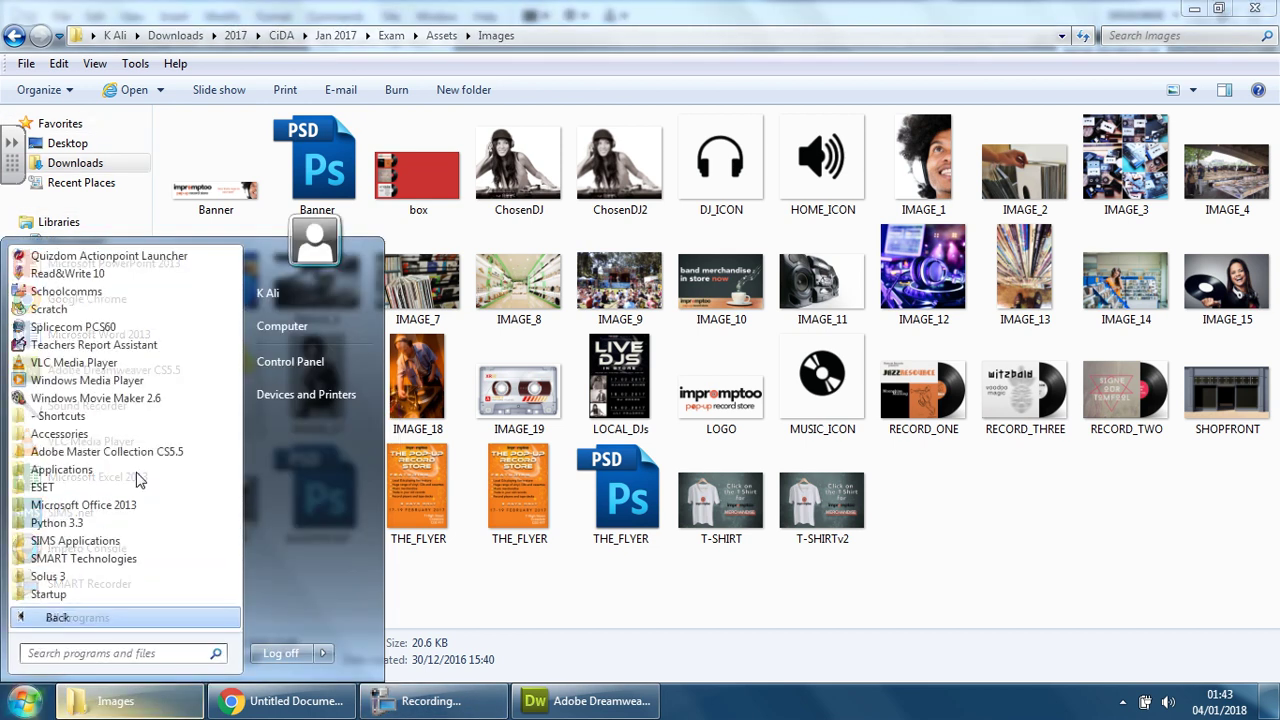
click(100, 451)
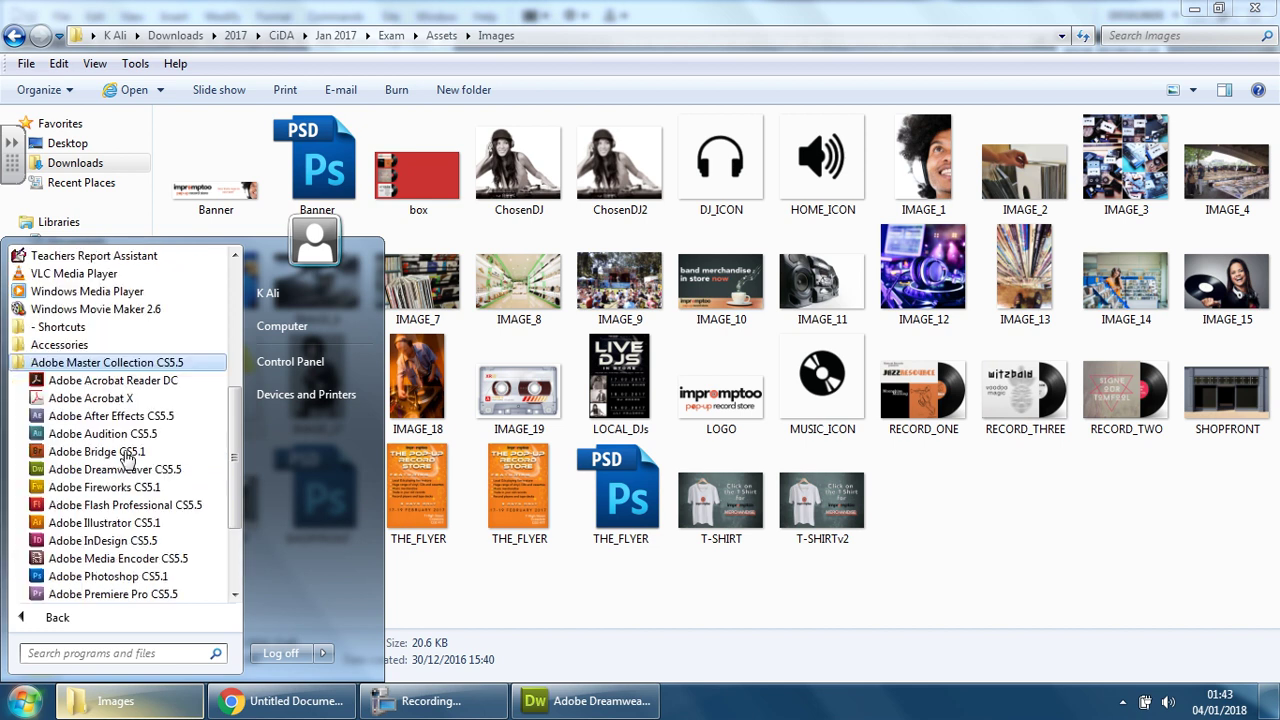
click(127, 590)
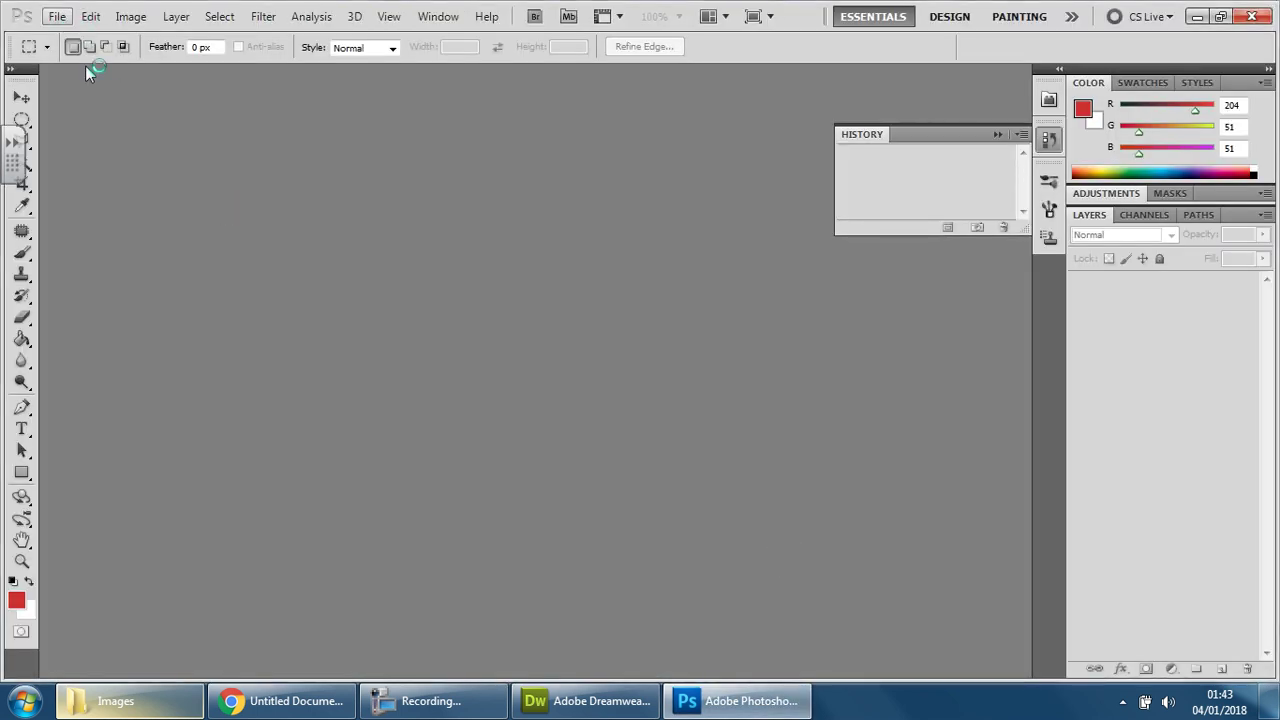
Open IMAGE_16.gif, the yellow T-shirt image, from the Images folder.
click(86, 51)
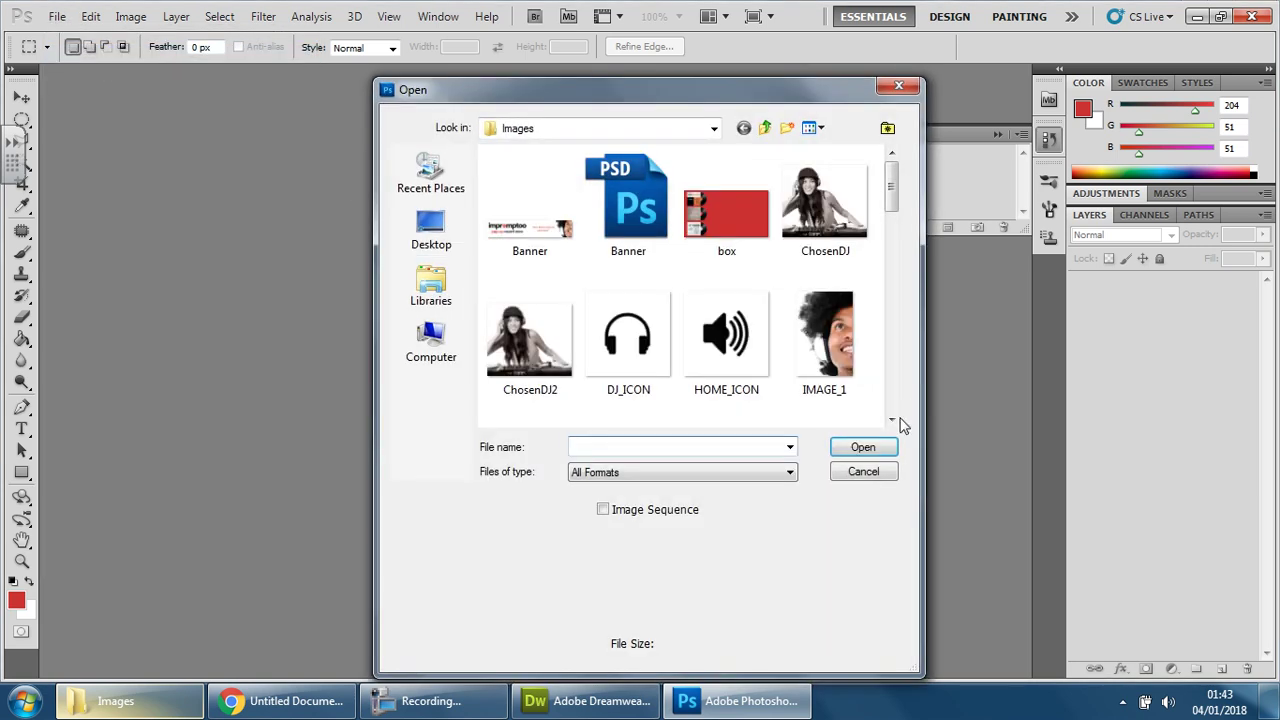
click(891, 421)
scroll(896, 420, down, 5)
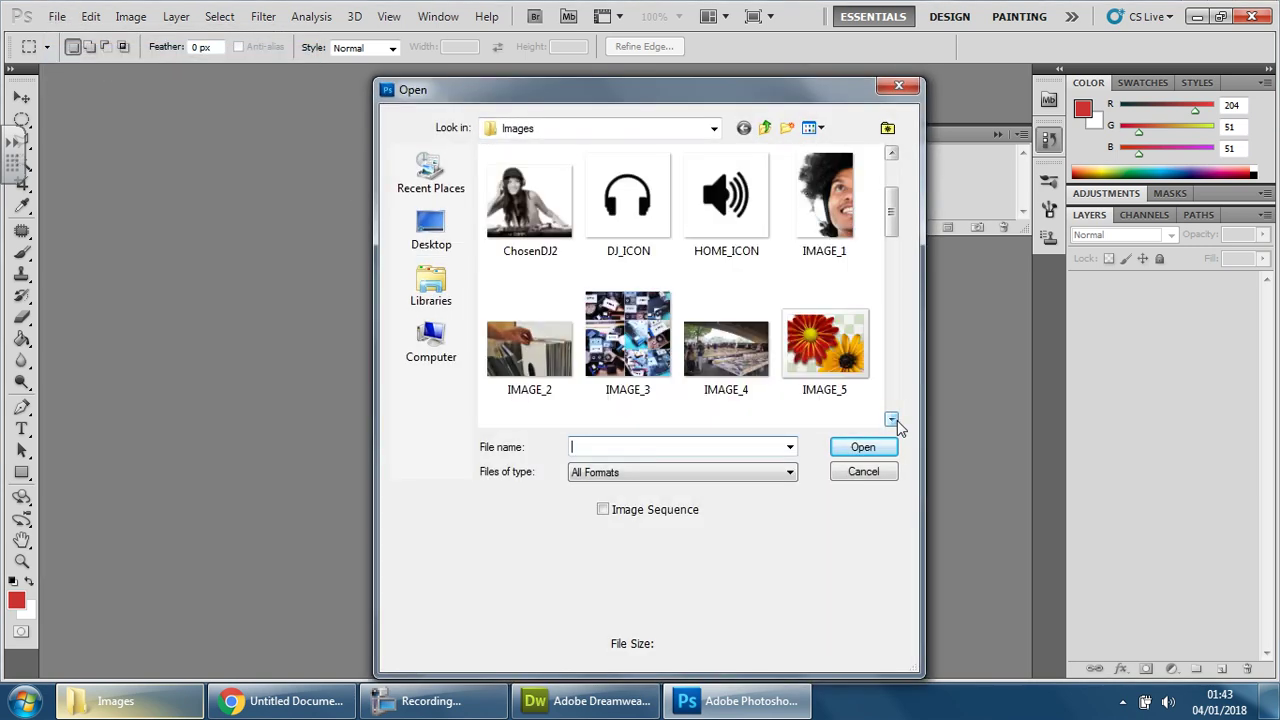
scroll(896, 419, down, 4)
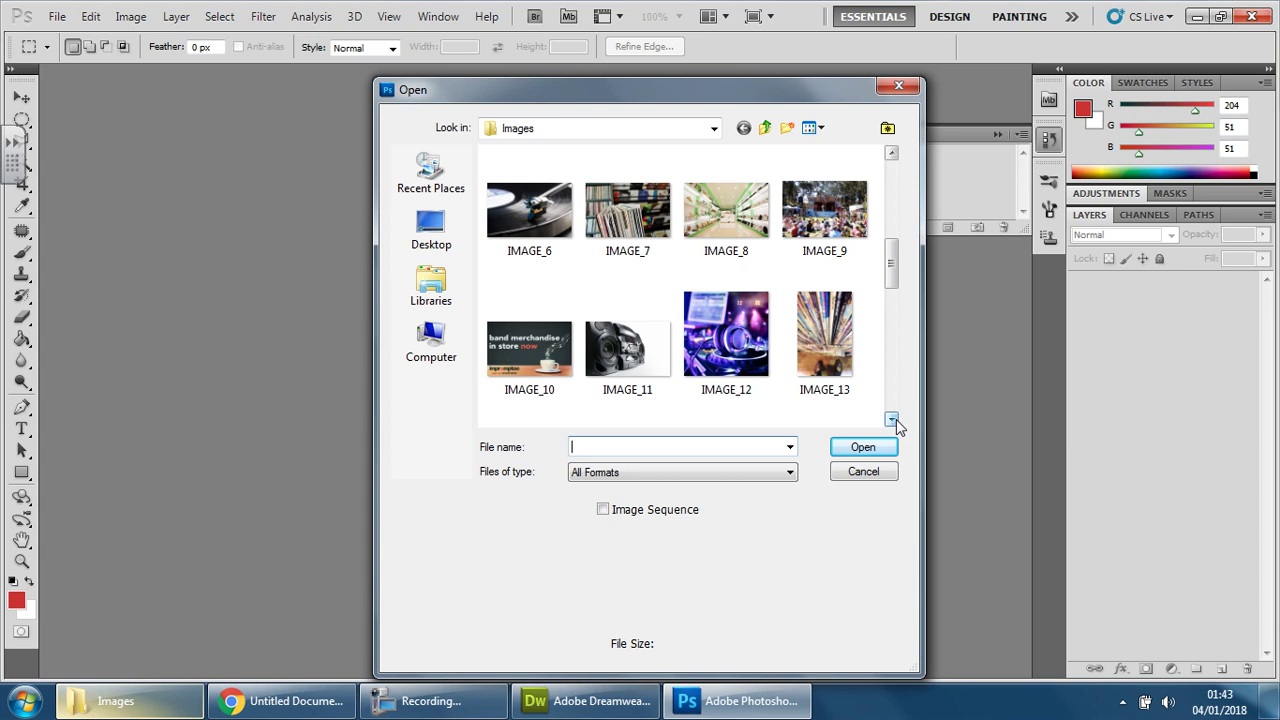
click(726, 335)
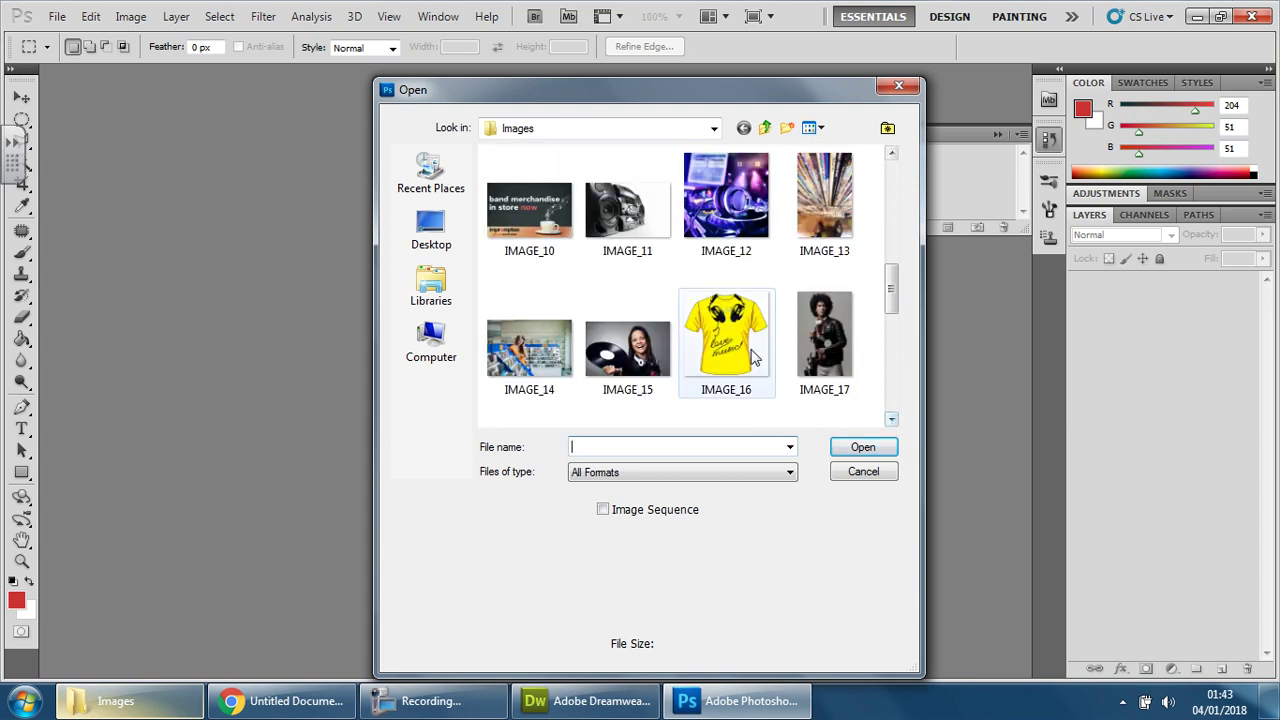
click(850, 448)
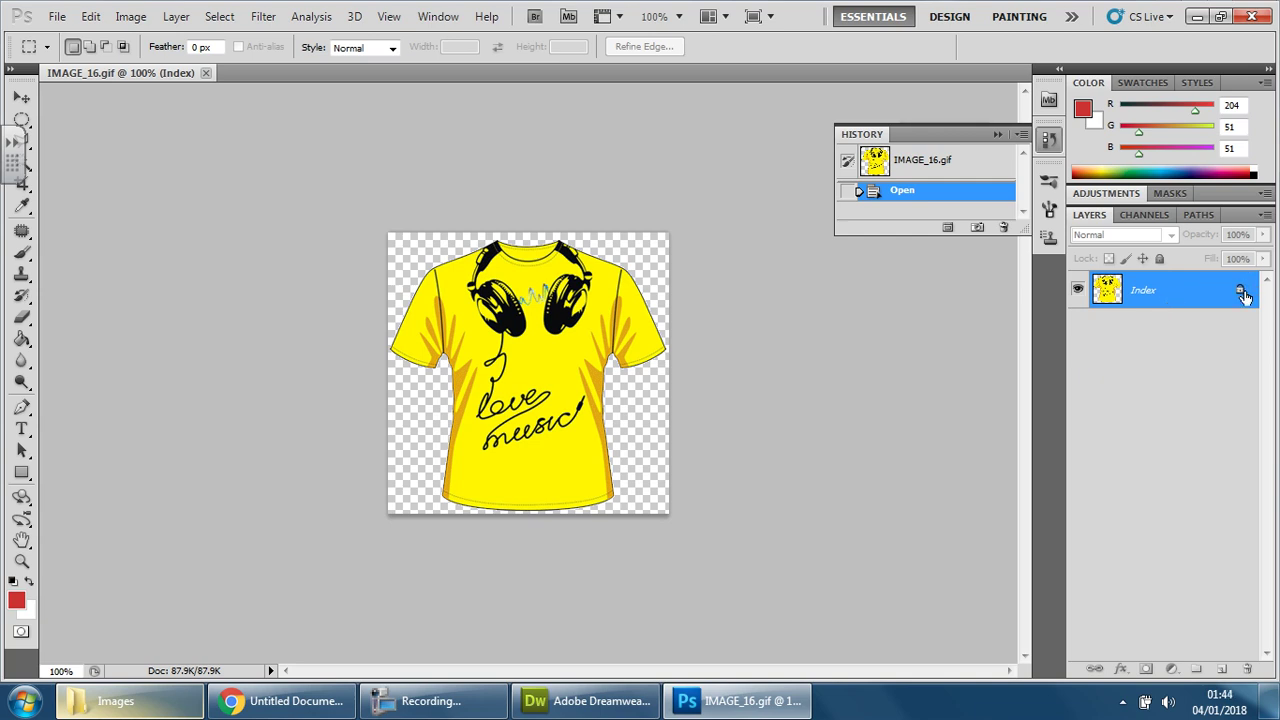
Export the T-shirt via Save for Web & Devices as PNG-8 named IMAGE_16 in Images.
click(57, 17)
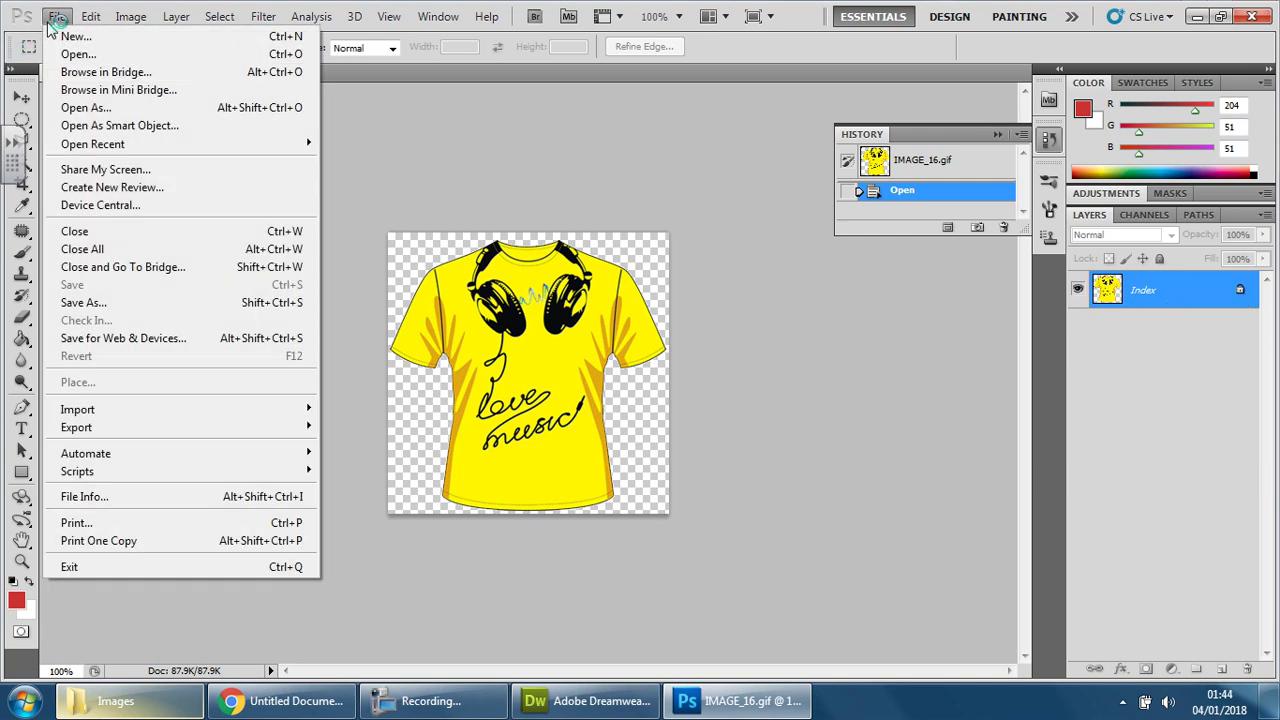
click(190, 341)
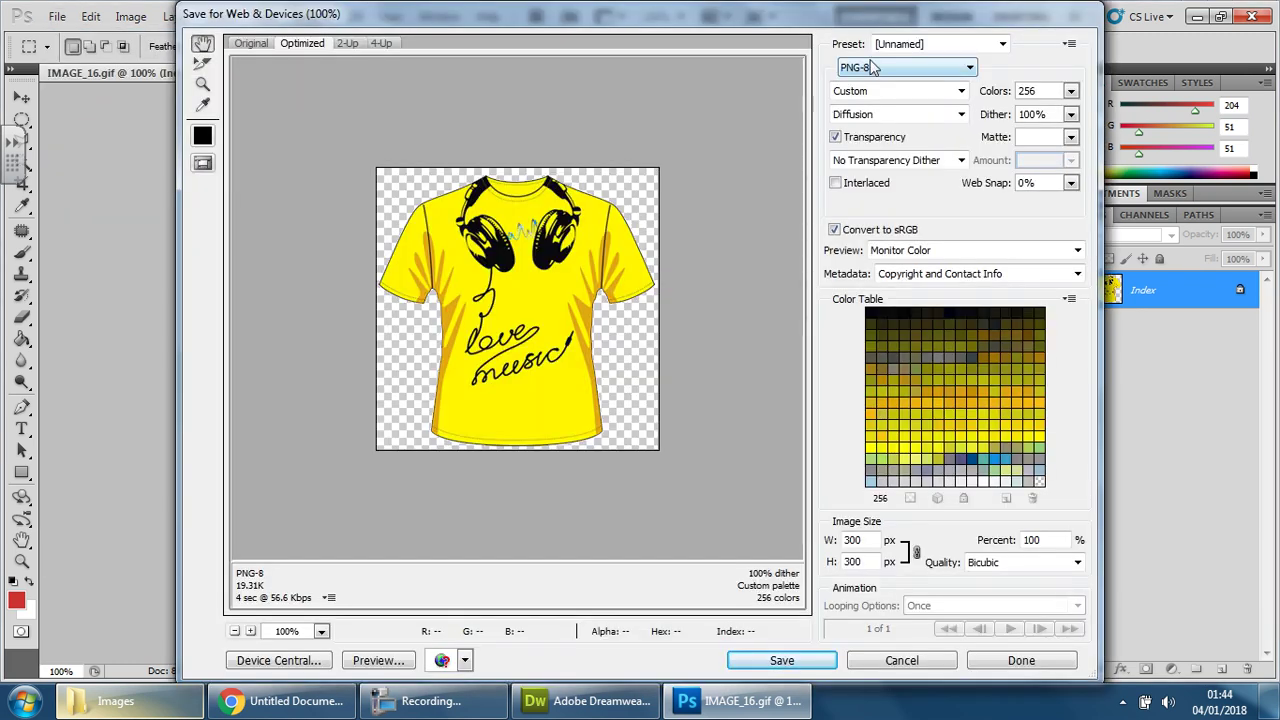
click(873, 67)
click(850, 86)
click(792, 668)
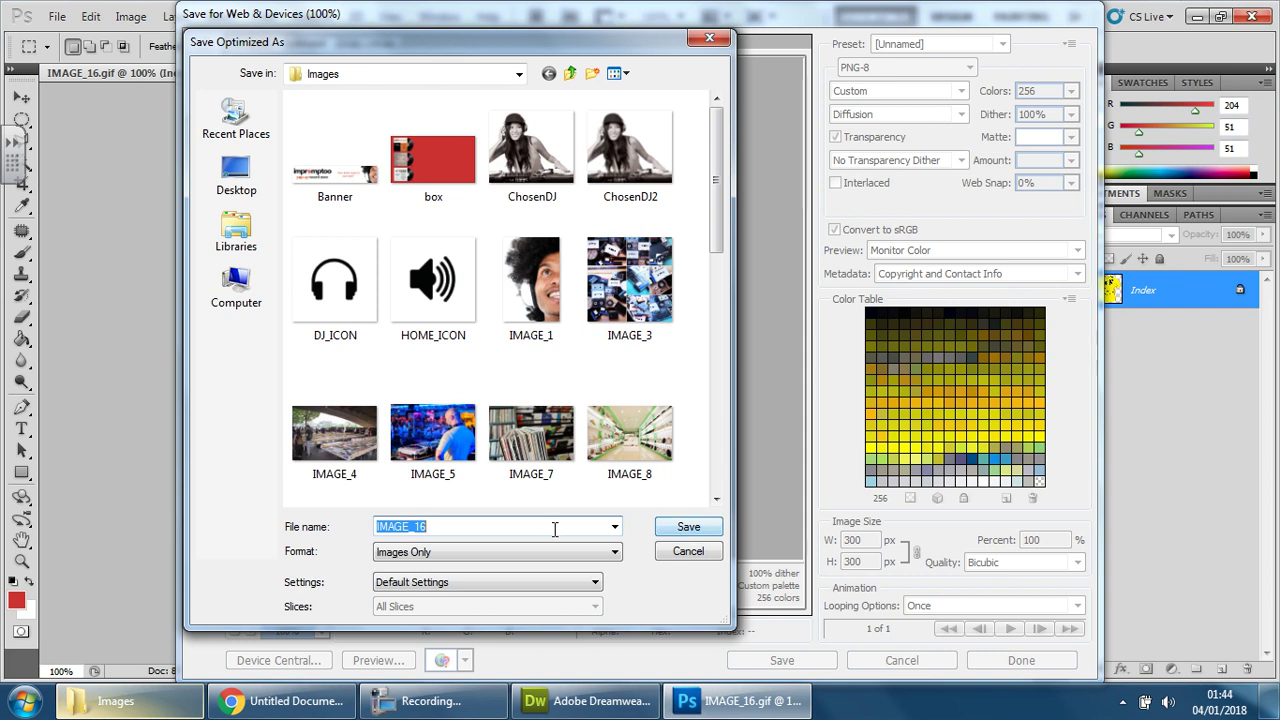
click(687, 532)
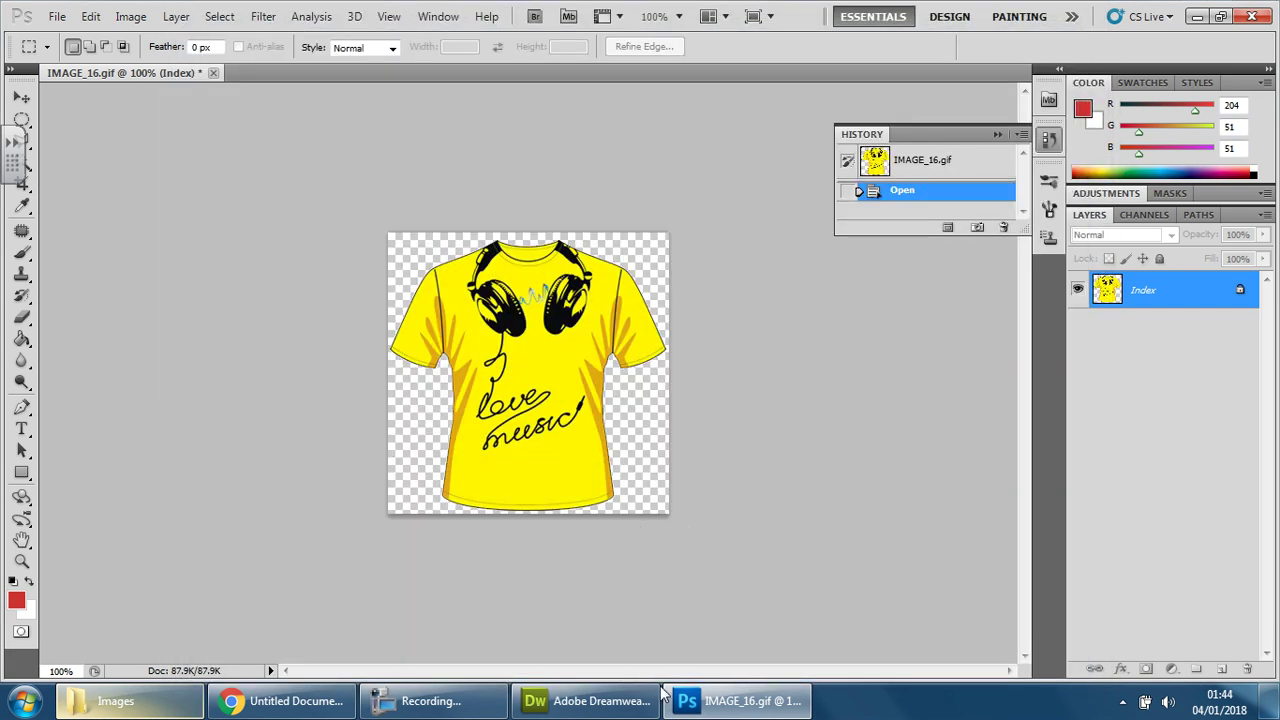
Insert IMAGE_16.png into the Merchandise Page's merged middle cell.
click(560, 701)
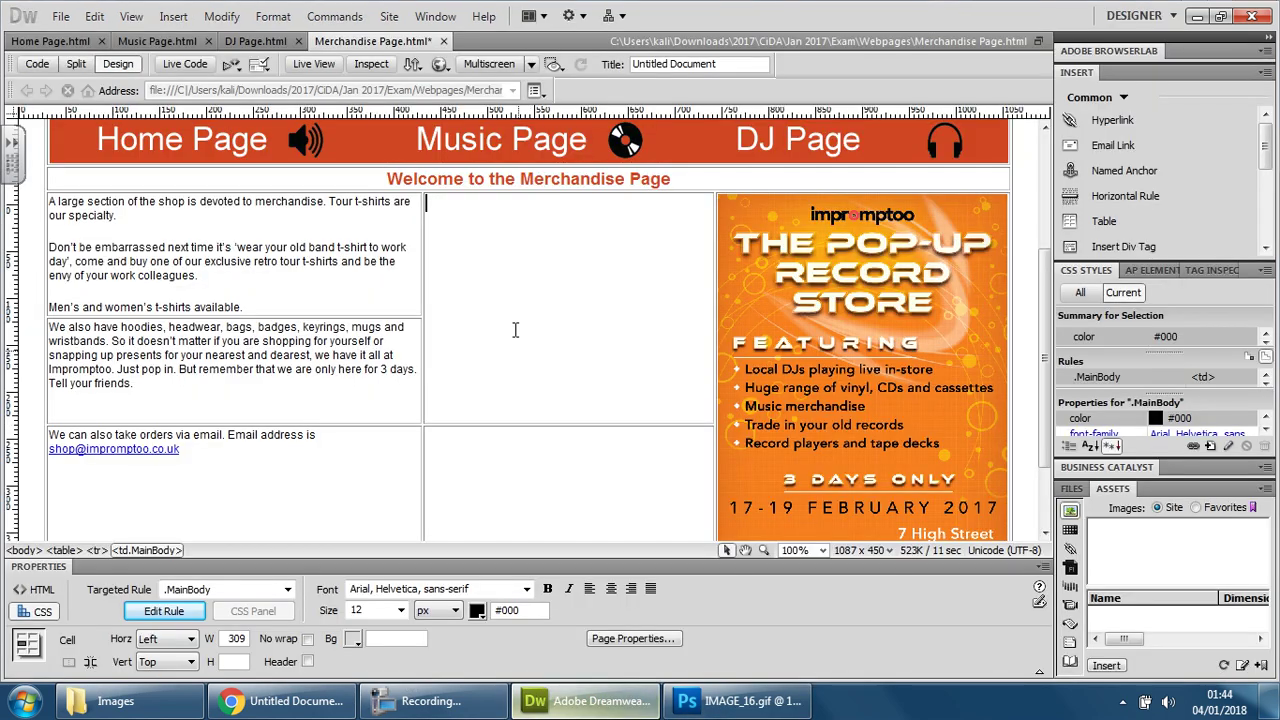
click(174, 17)
click(200, 58)
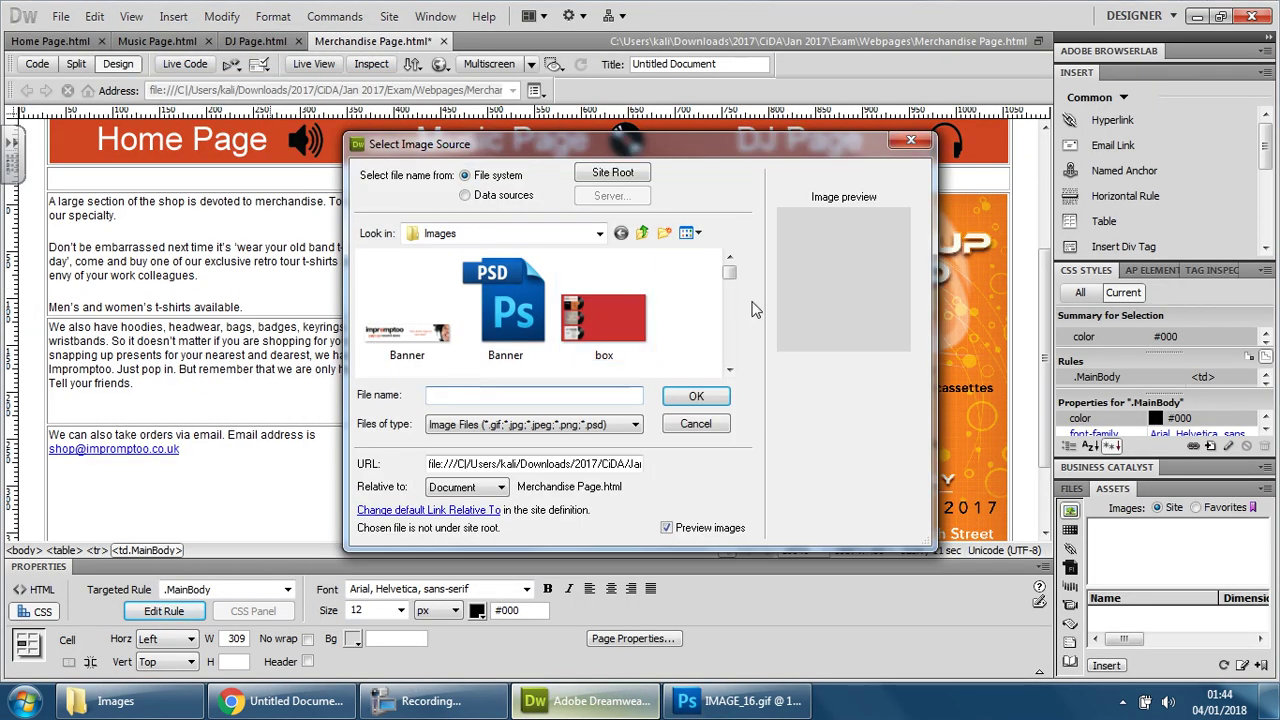
click(729, 369)
click(729, 369)
click(729, 369)
click(729, 369)
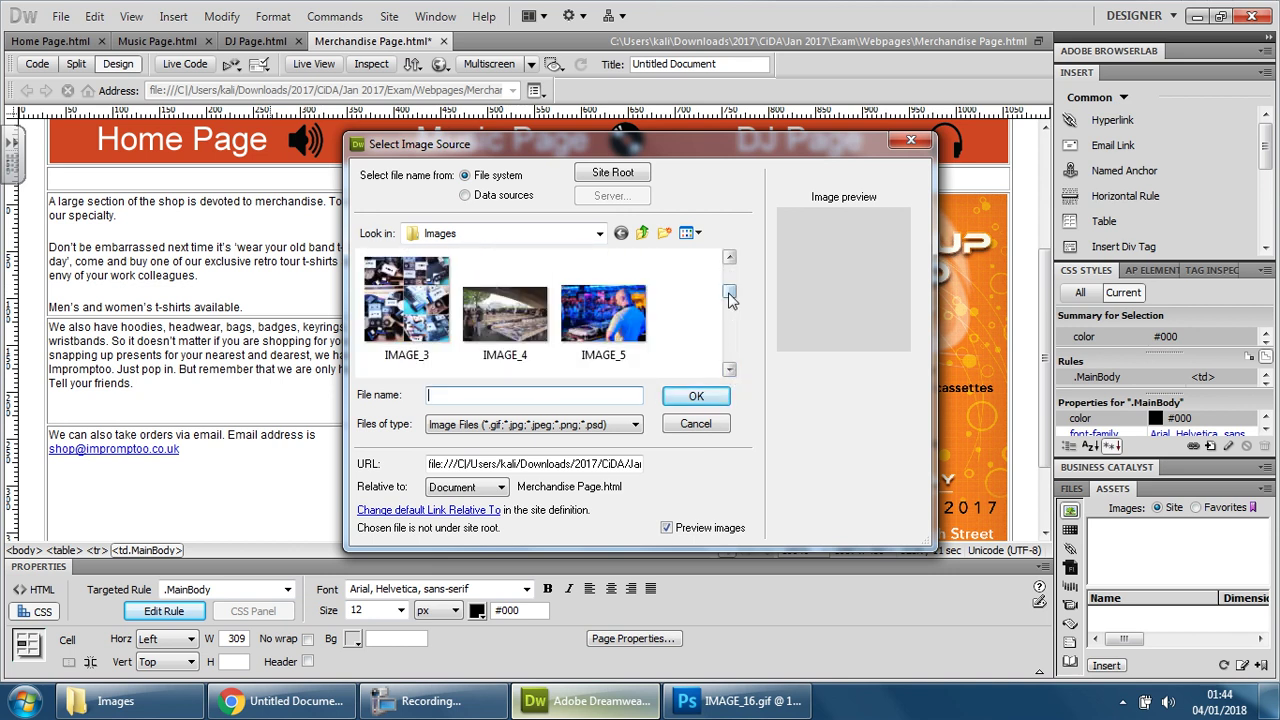
click(729, 369)
click(729, 369)
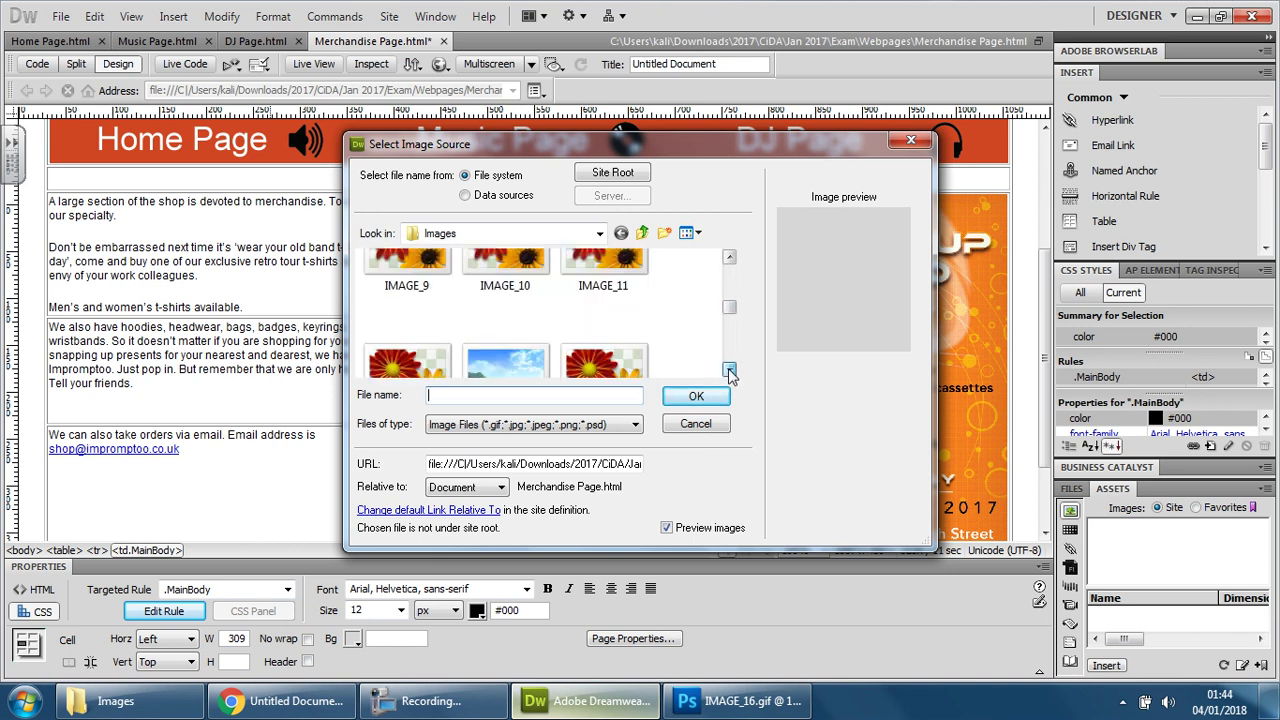
click(729, 369)
click(729, 369)
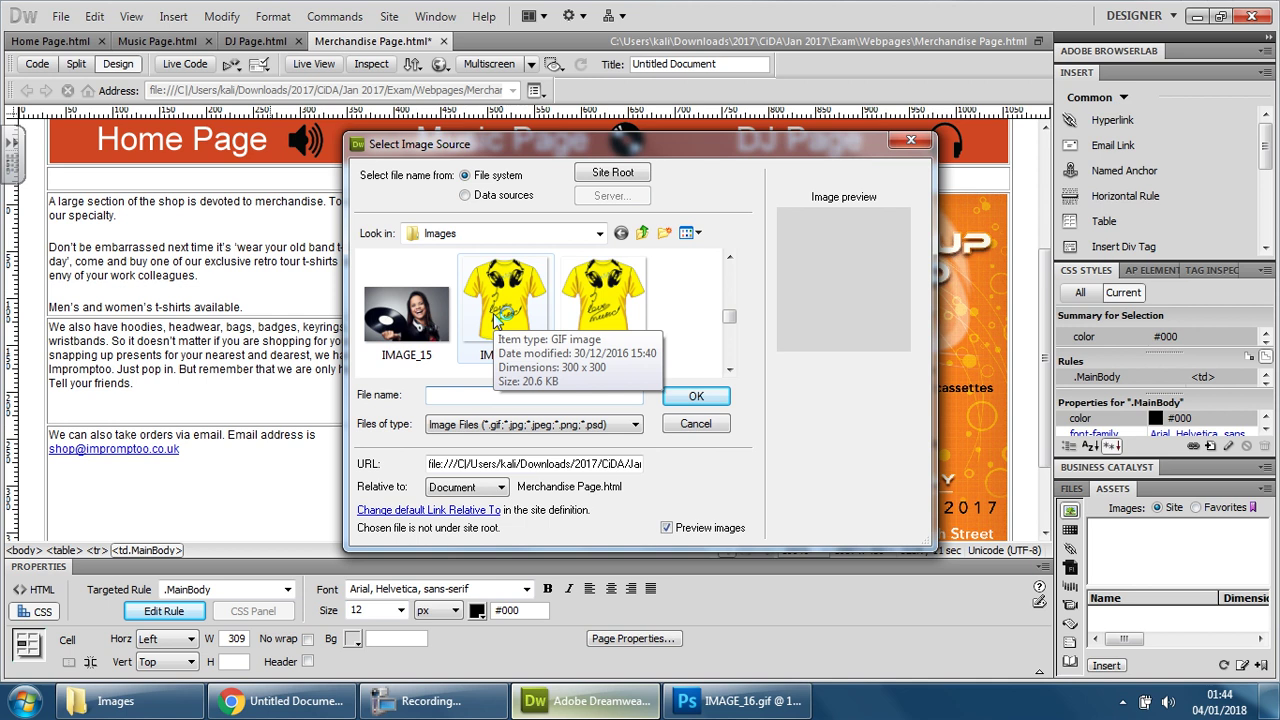
click(597, 300)
click(694, 399)
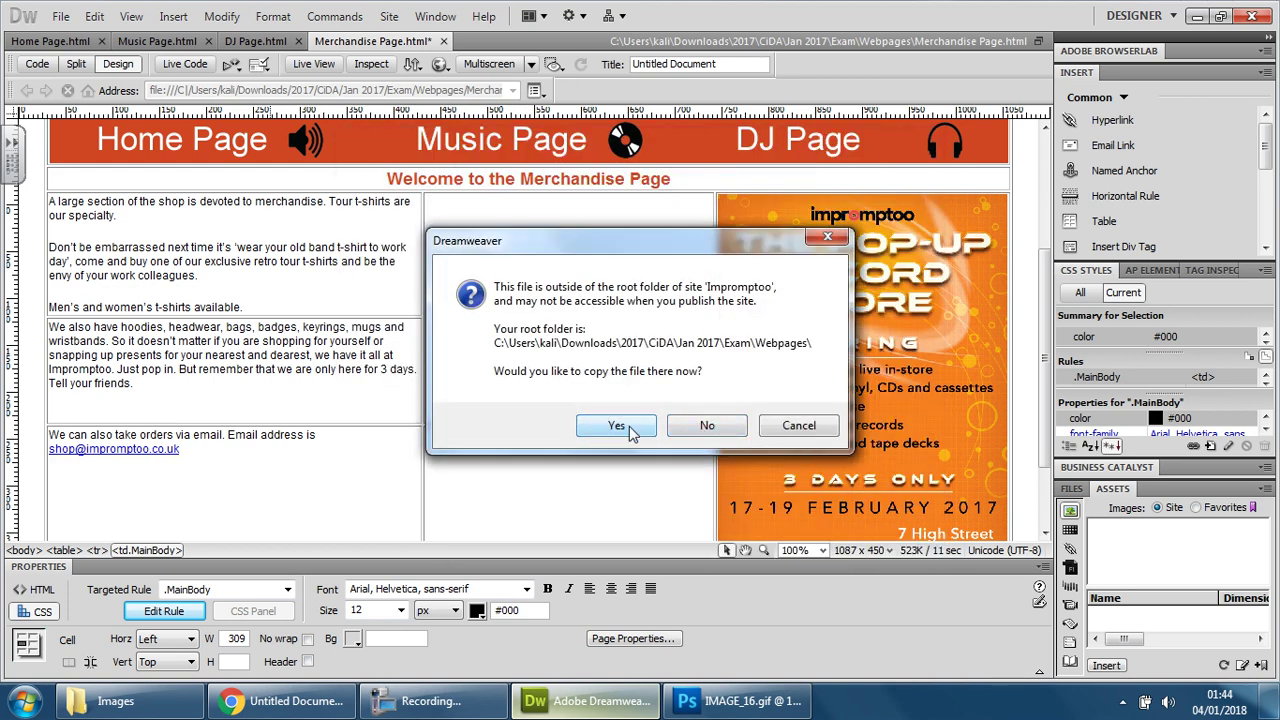
Copy the image into the site folder and give it the alternate text 'Yellow T-Shirt'.
click(615, 425)
click(786, 418)
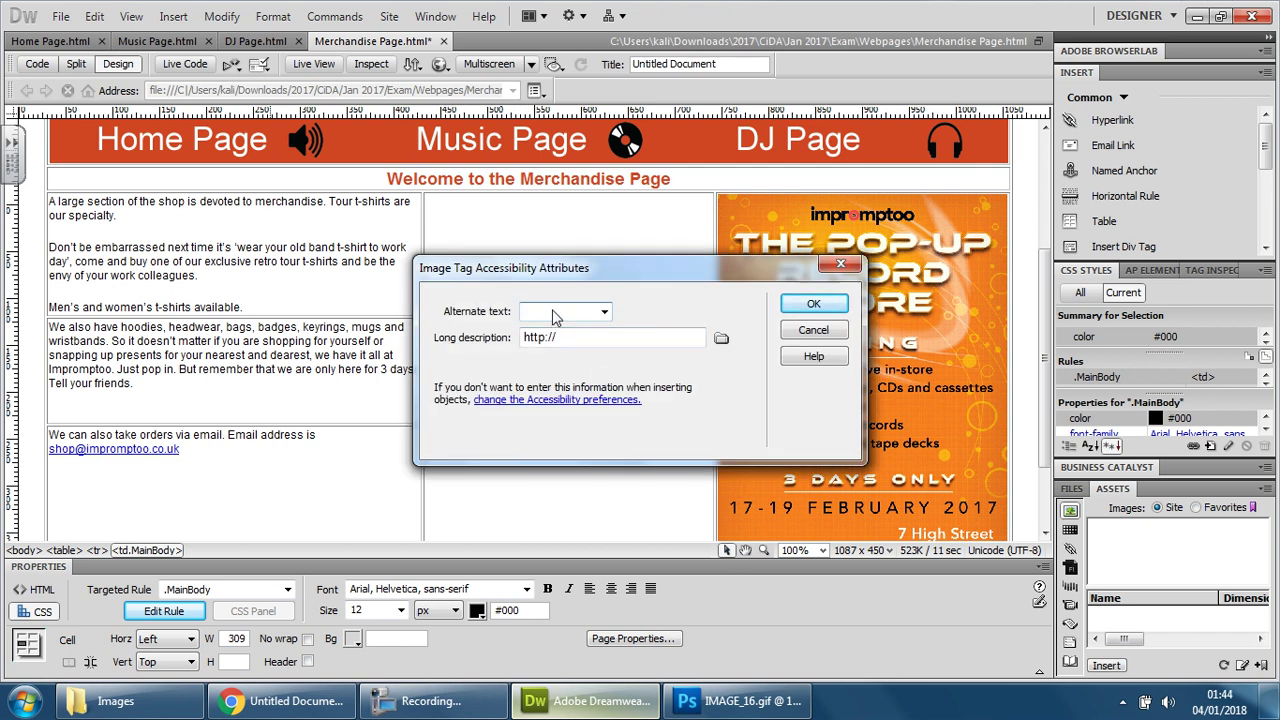
text(Yellow T-Shirt)
click(788, 304)
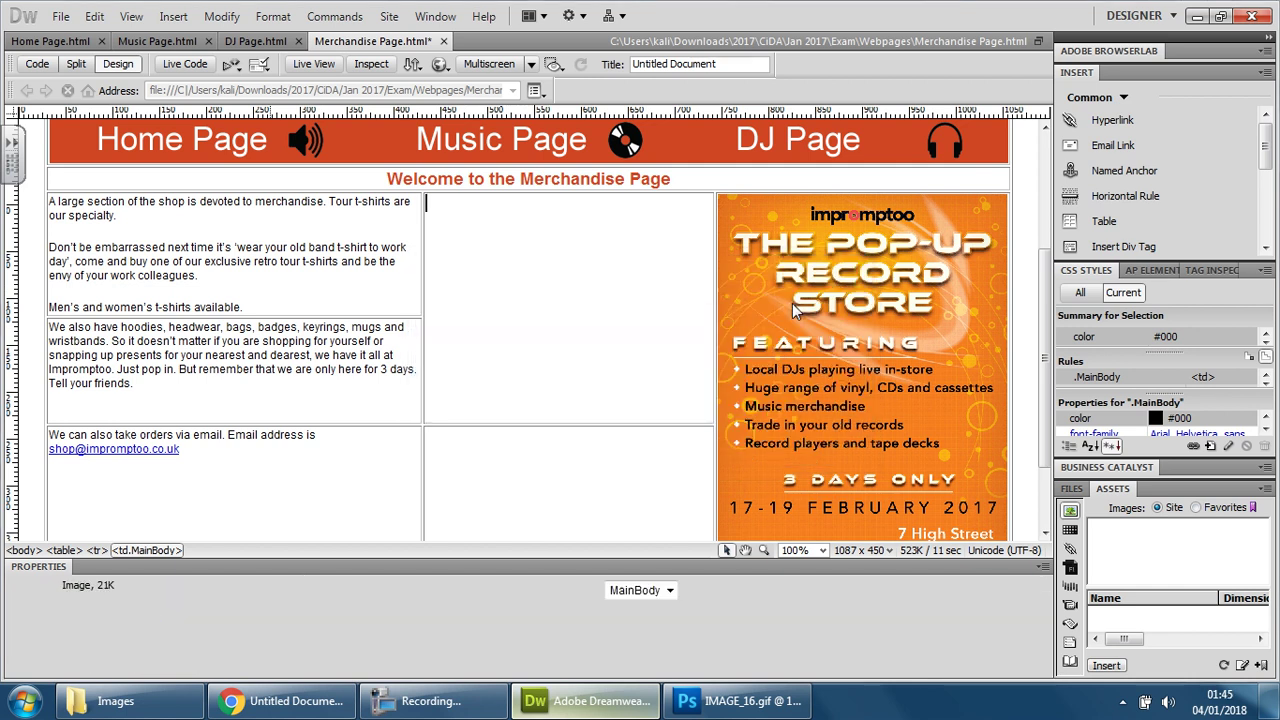
Check the layout and save Merchandise Page.html with the yellow T-shirt image in place.
click(394, 348)
scroll(492, 301, down, 2)
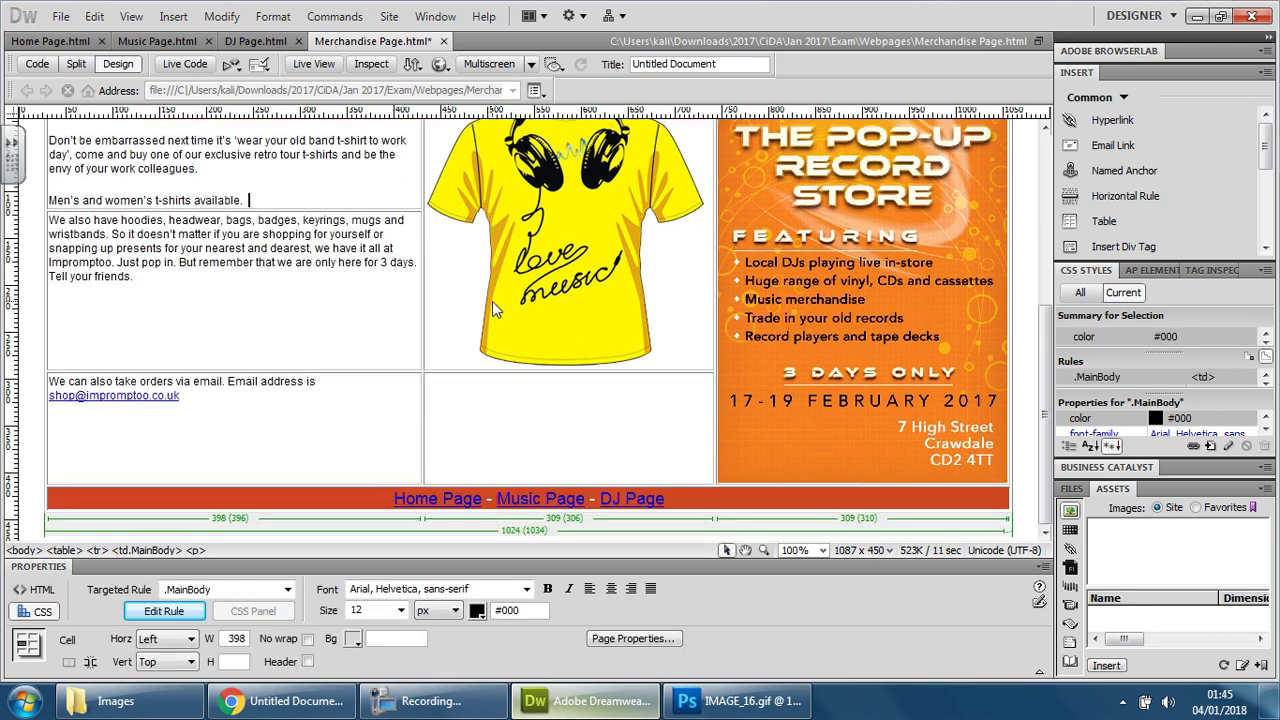
scroll(540, 302, up, 4)
scroll(438, 302, down, 4)
scroll(350, 316, up, 3)
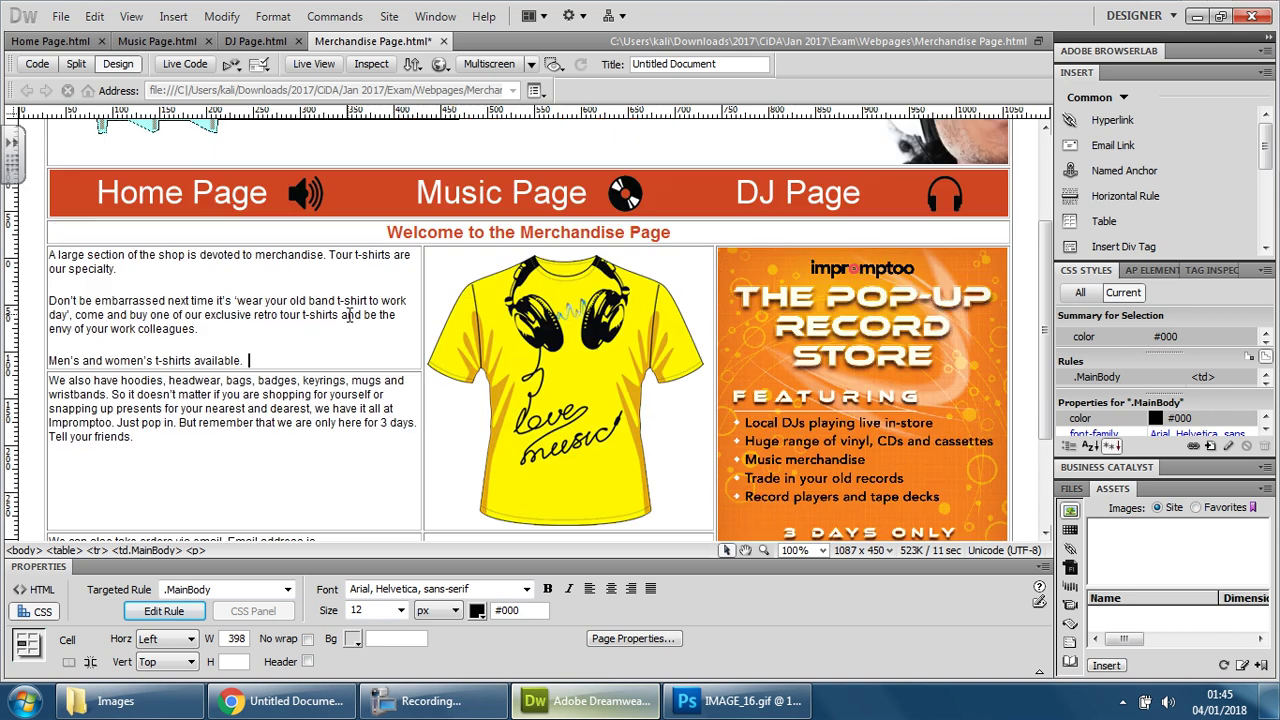
scroll(349, 315, down, 3)
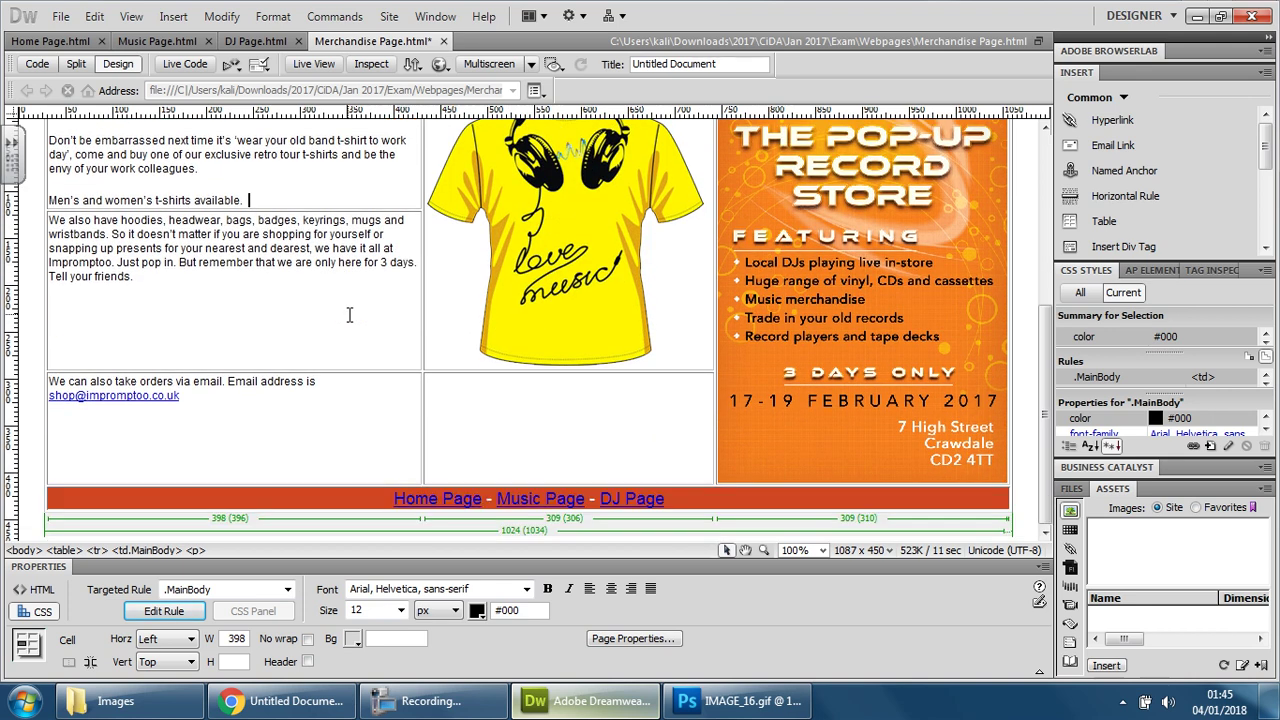
key(ctrl+s)
Preview Merchandise Page.html full screen in Chrome, then close the tab and return to Dreamweaver.
click(440, 64)
click(480, 110)
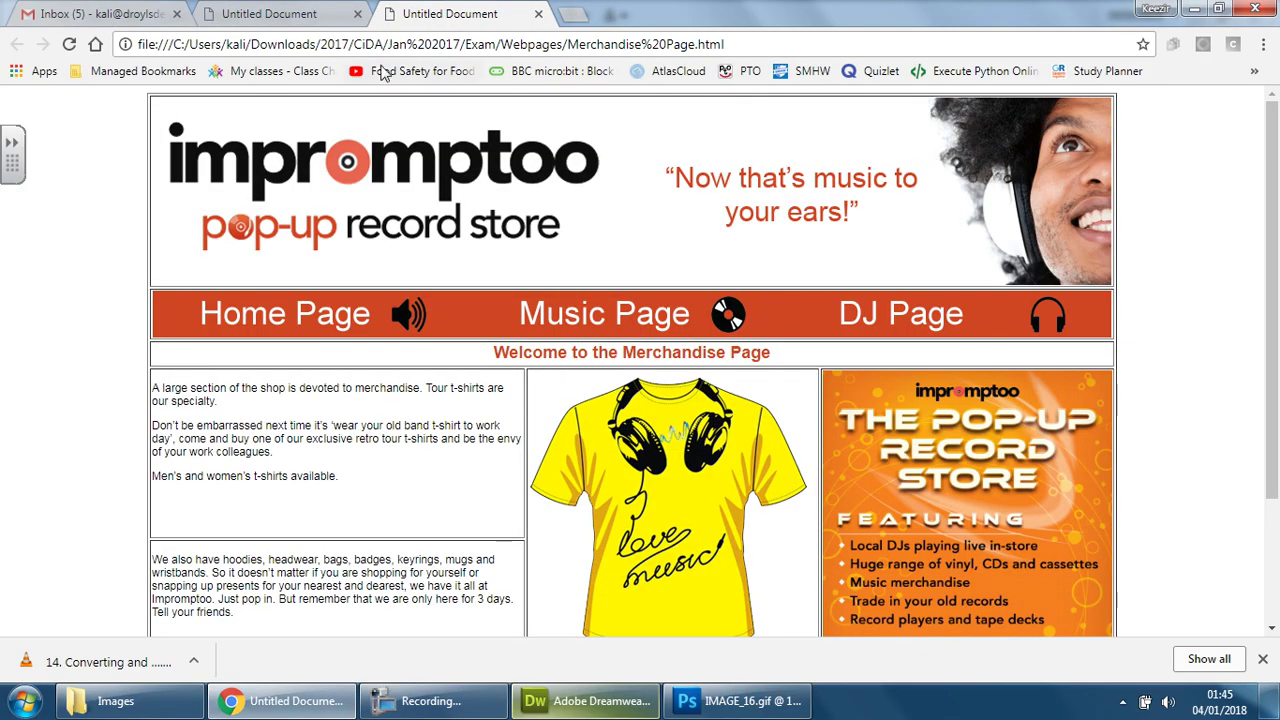
key(F11)
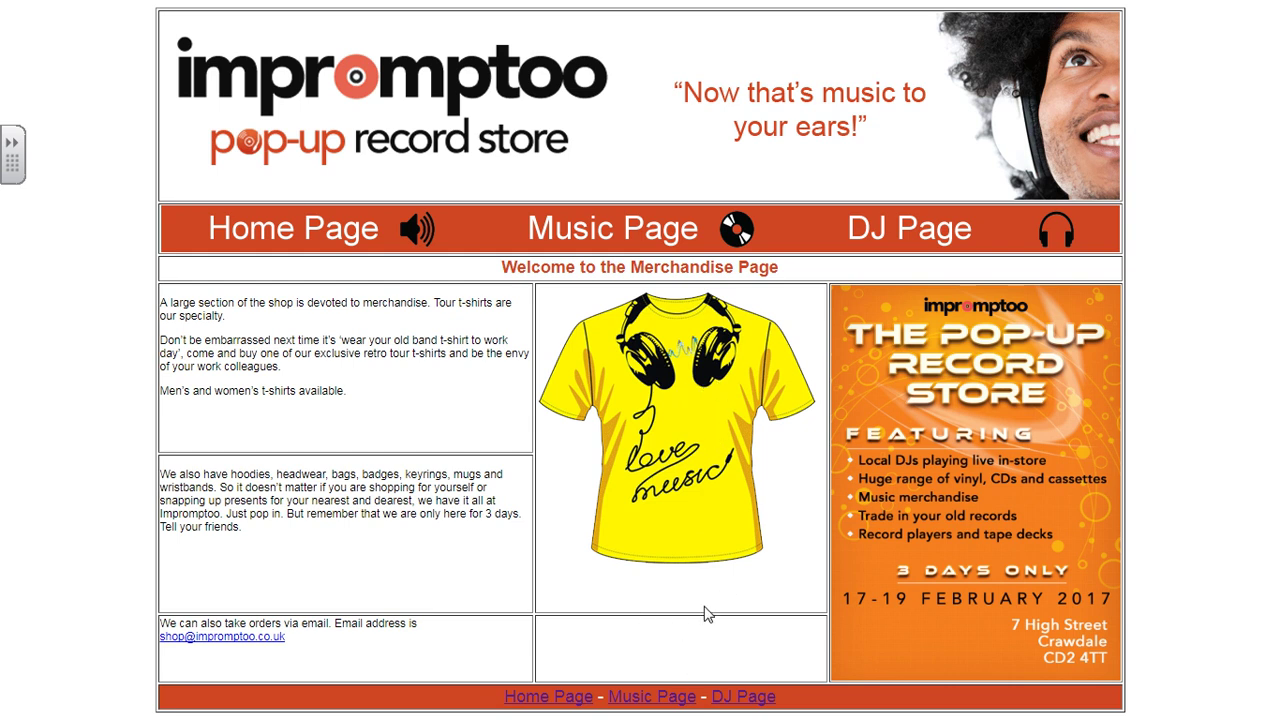
key(F11)
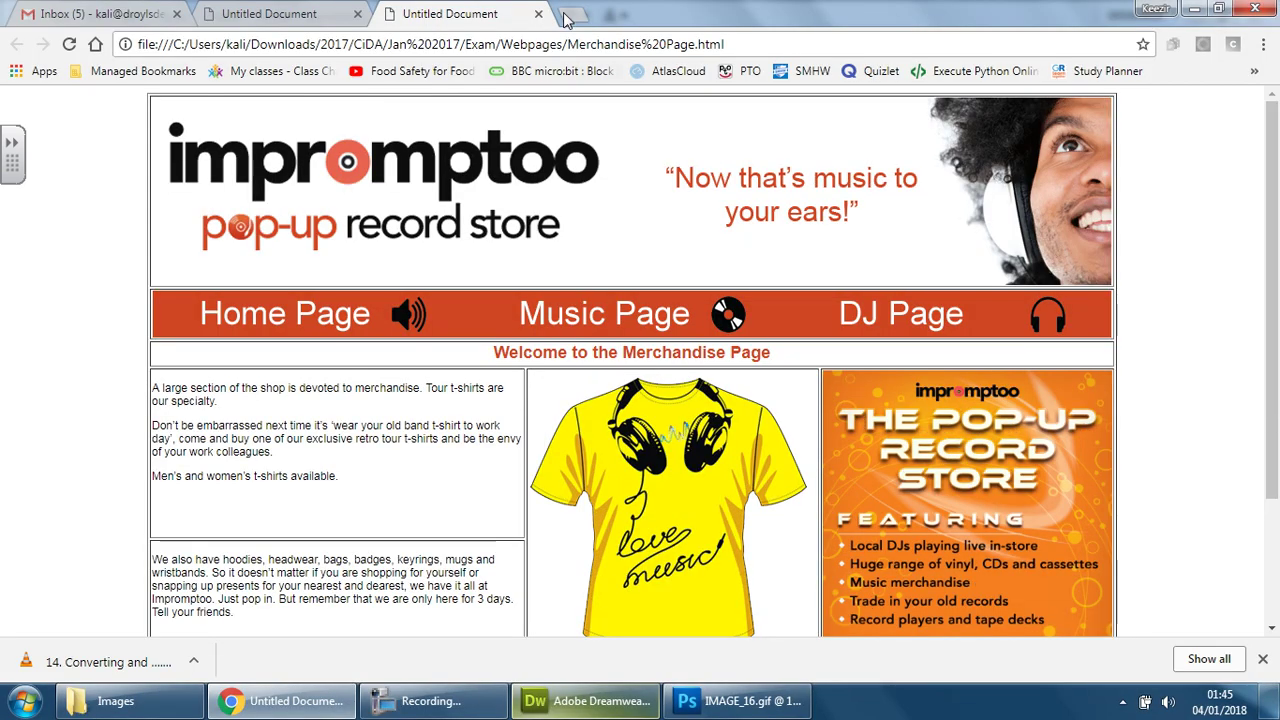
click(538, 16)
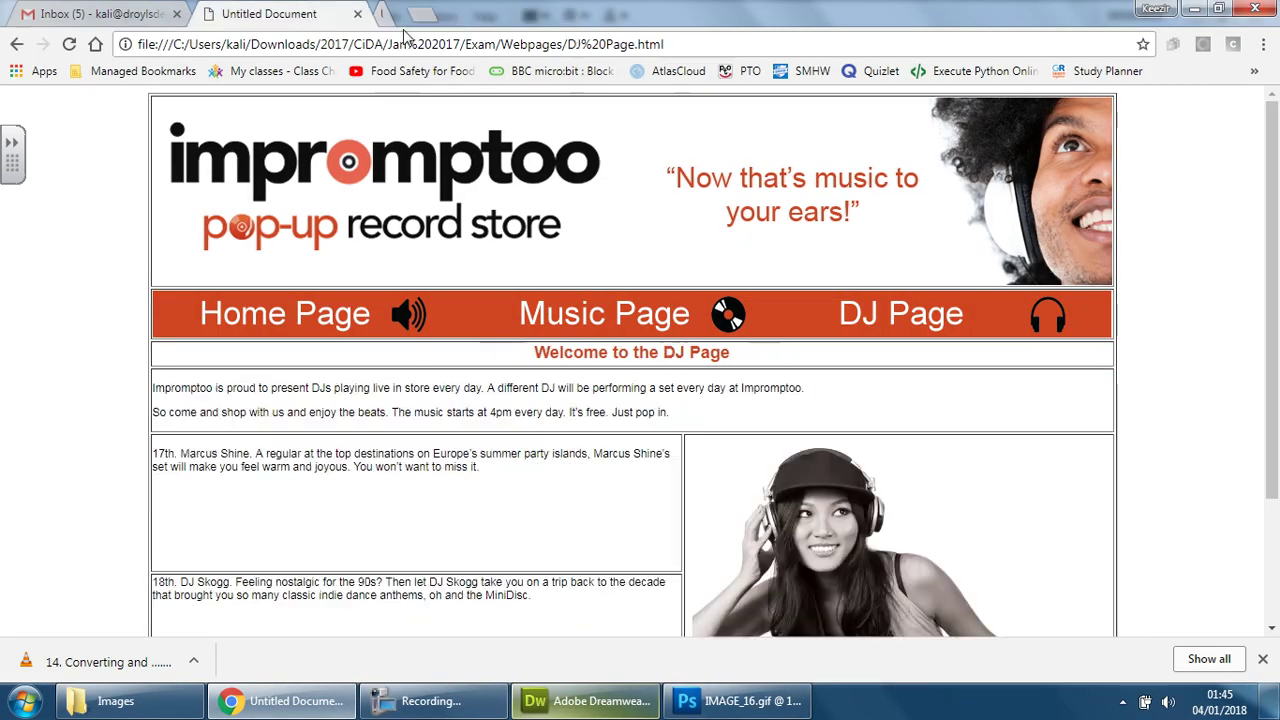
click(1197, 10)
Resize the yellow T-shirt image to 250 by 250 pixels.
click(590, 330)
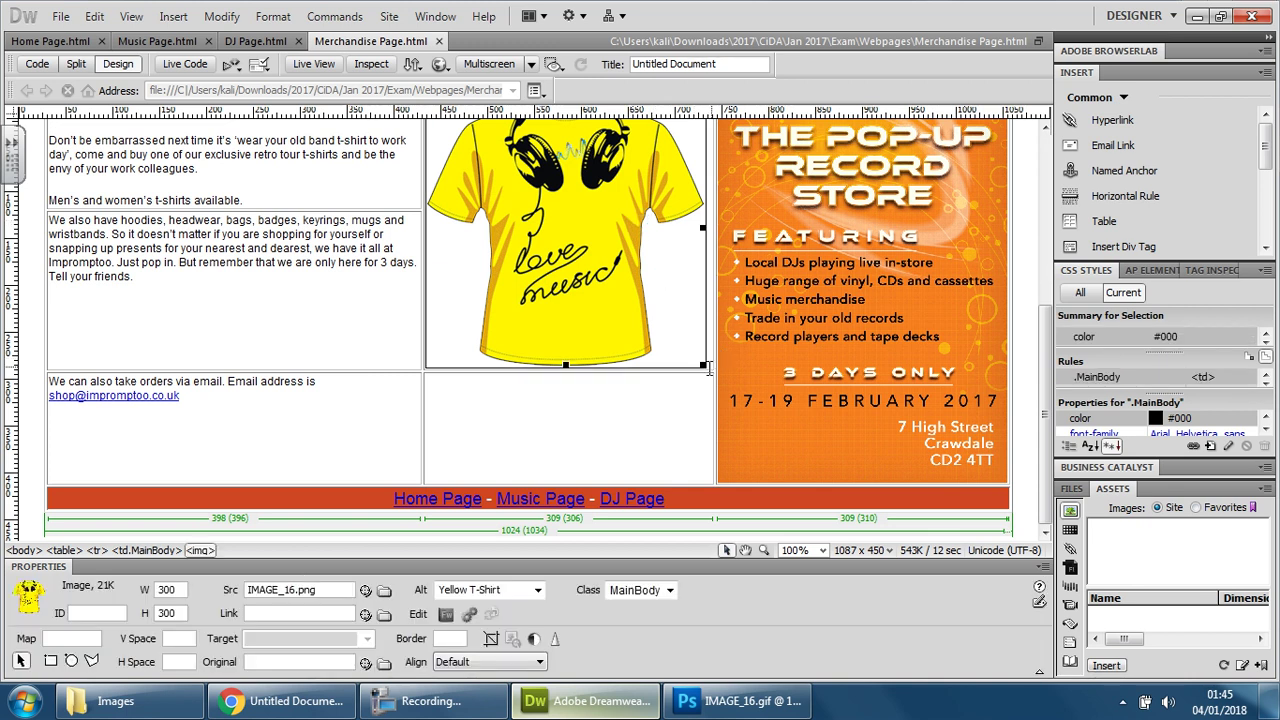
scroll(589, 403, up, 3)
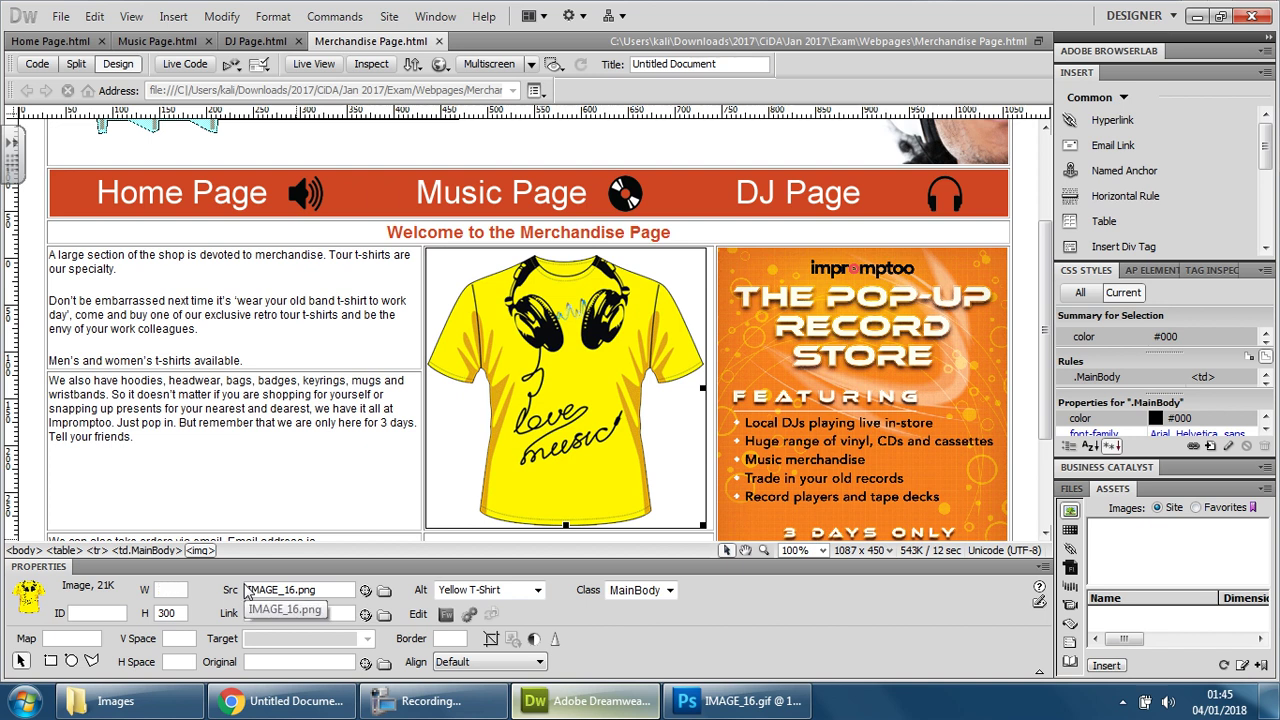
text(250)
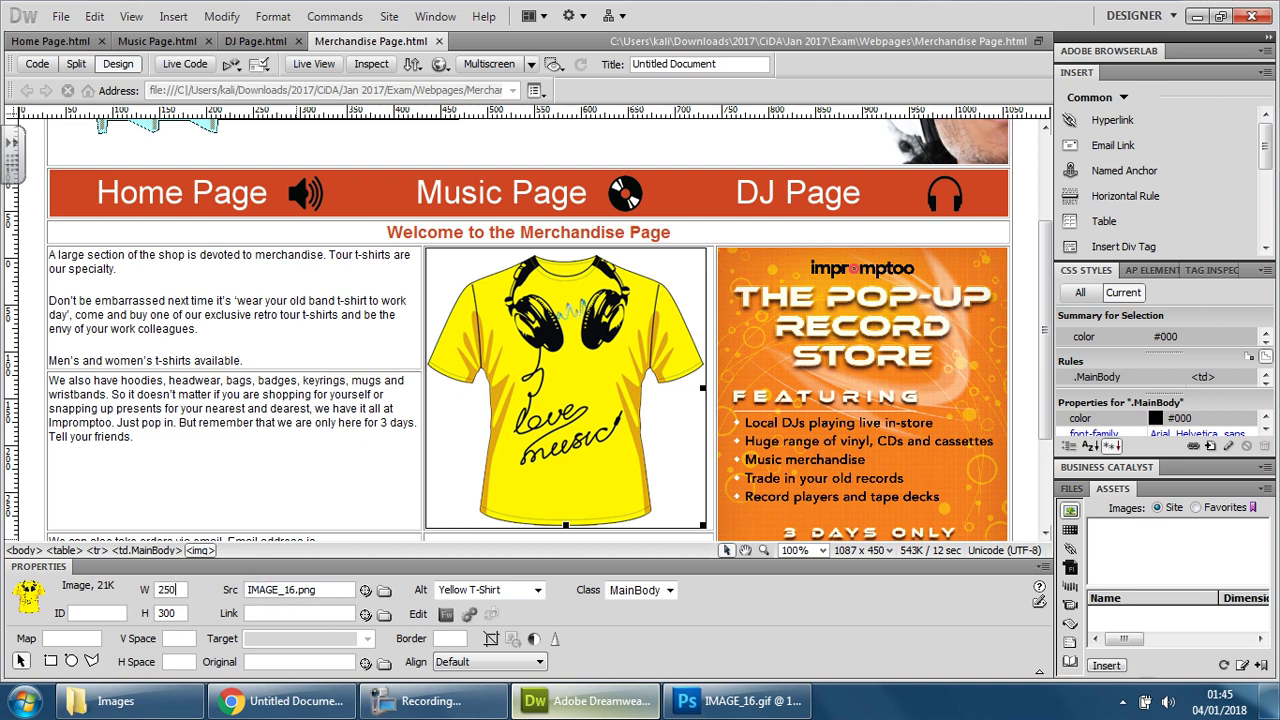
double_click(167, 613)
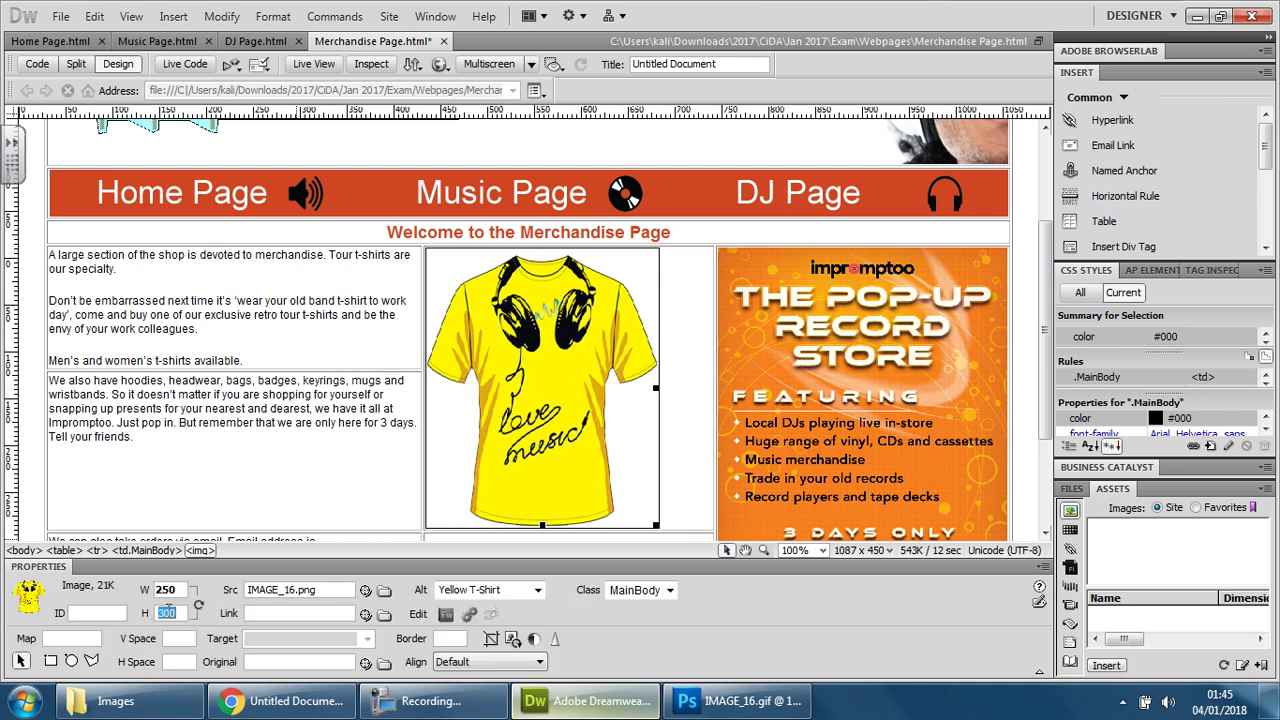
text(250)
key(Return)
click(229, 443)
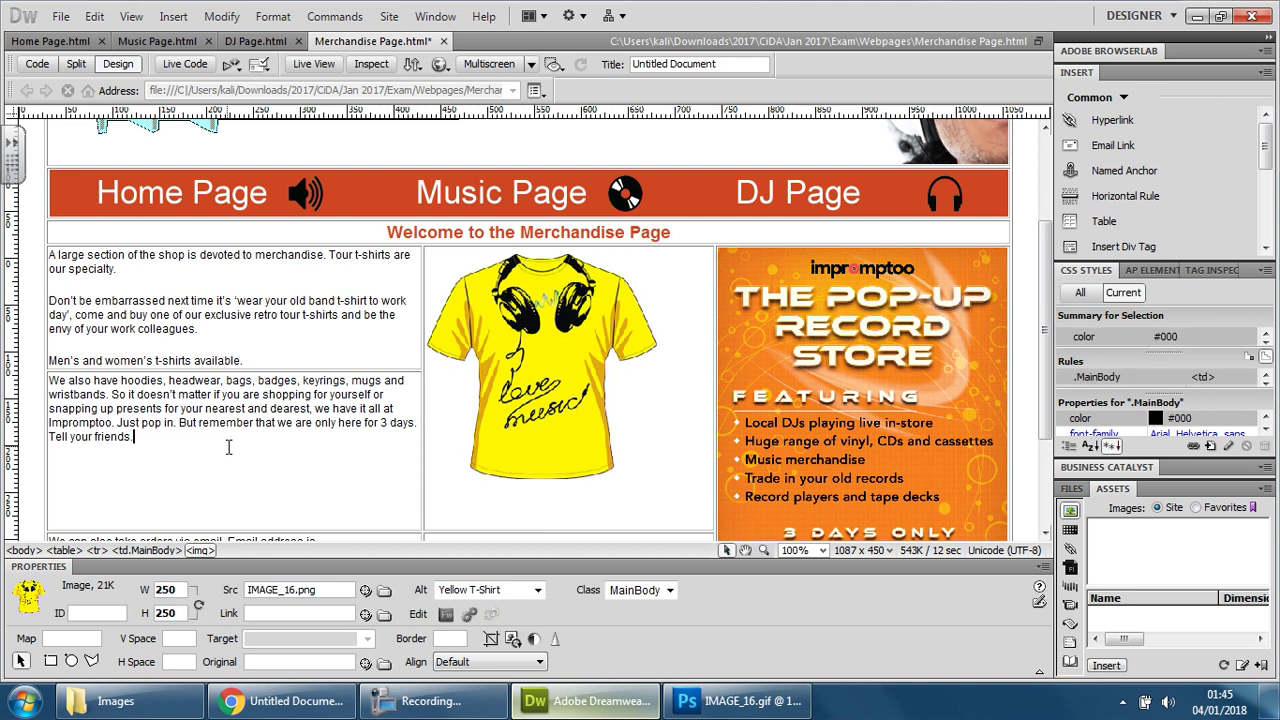
Centre the T-shirt image horizontally in its merged table cell.
click(684, 340)
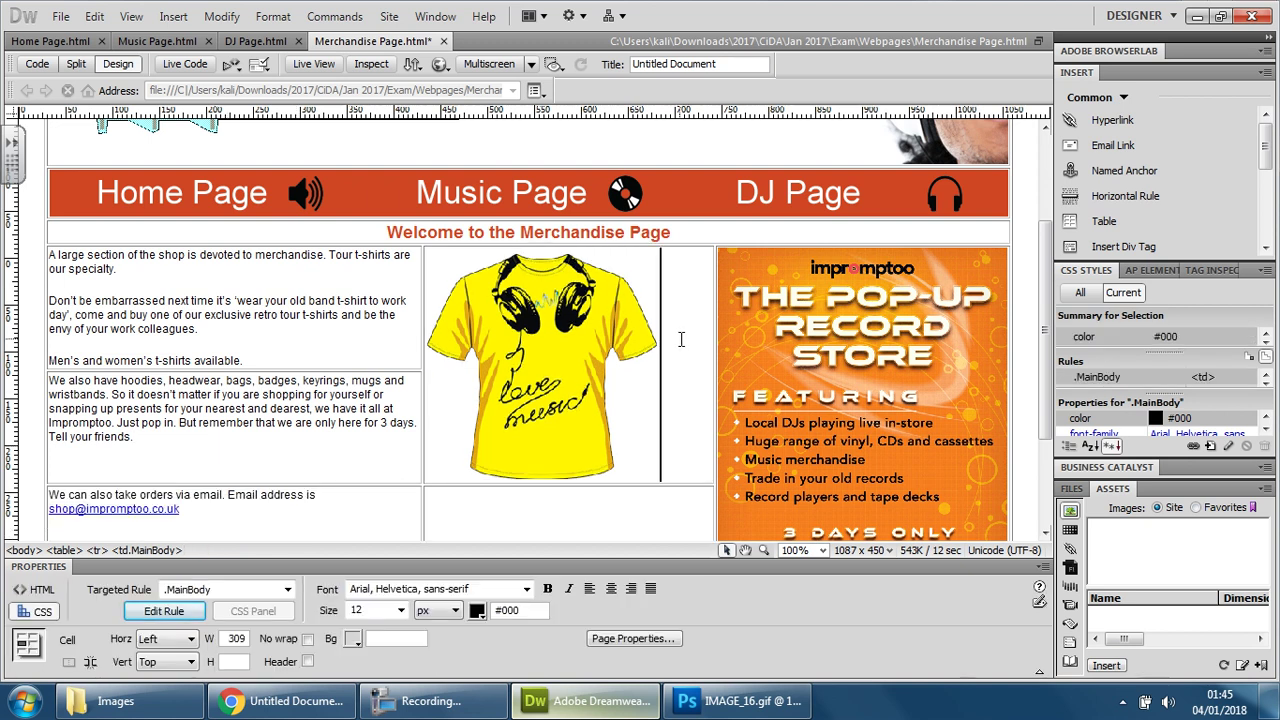
click(167, 639)
click(155, 680)
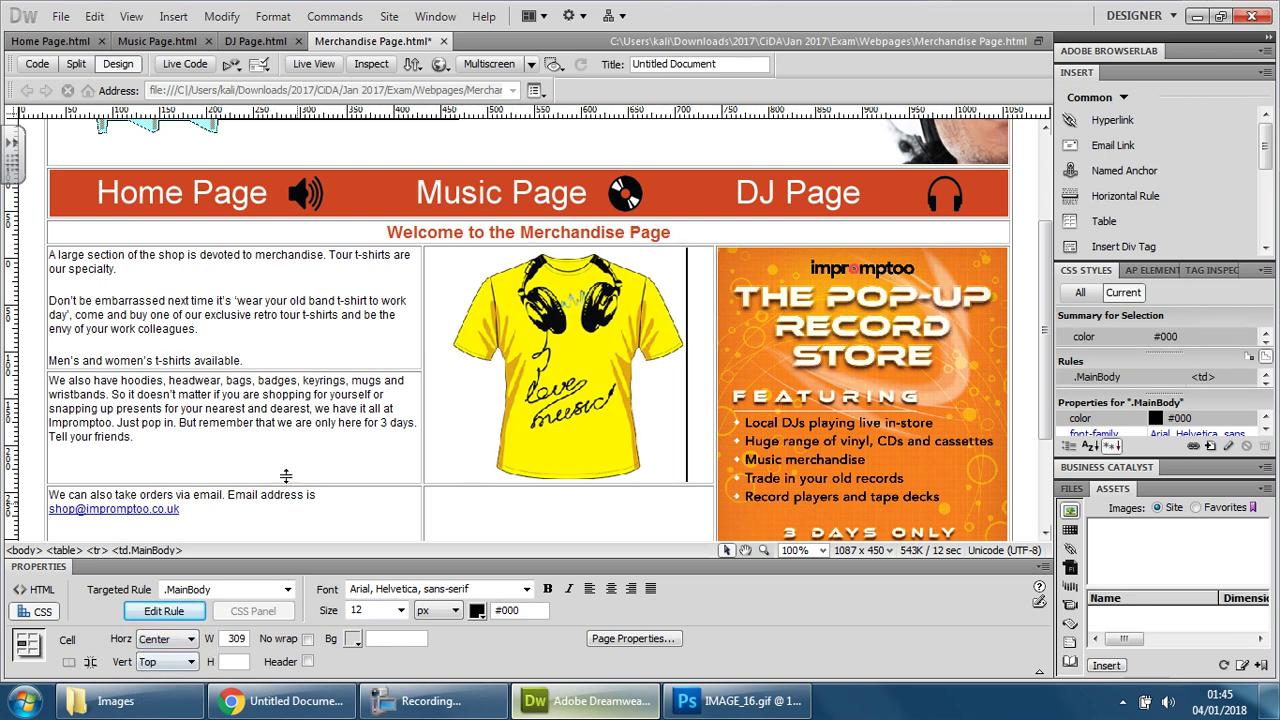
click(286, 476)
scroll(486, 449, down, 3)
Move the email-orders sentence and link after 'Tell your friends.' and bring up the Images folder.
scroll(514, 400, up, 1)
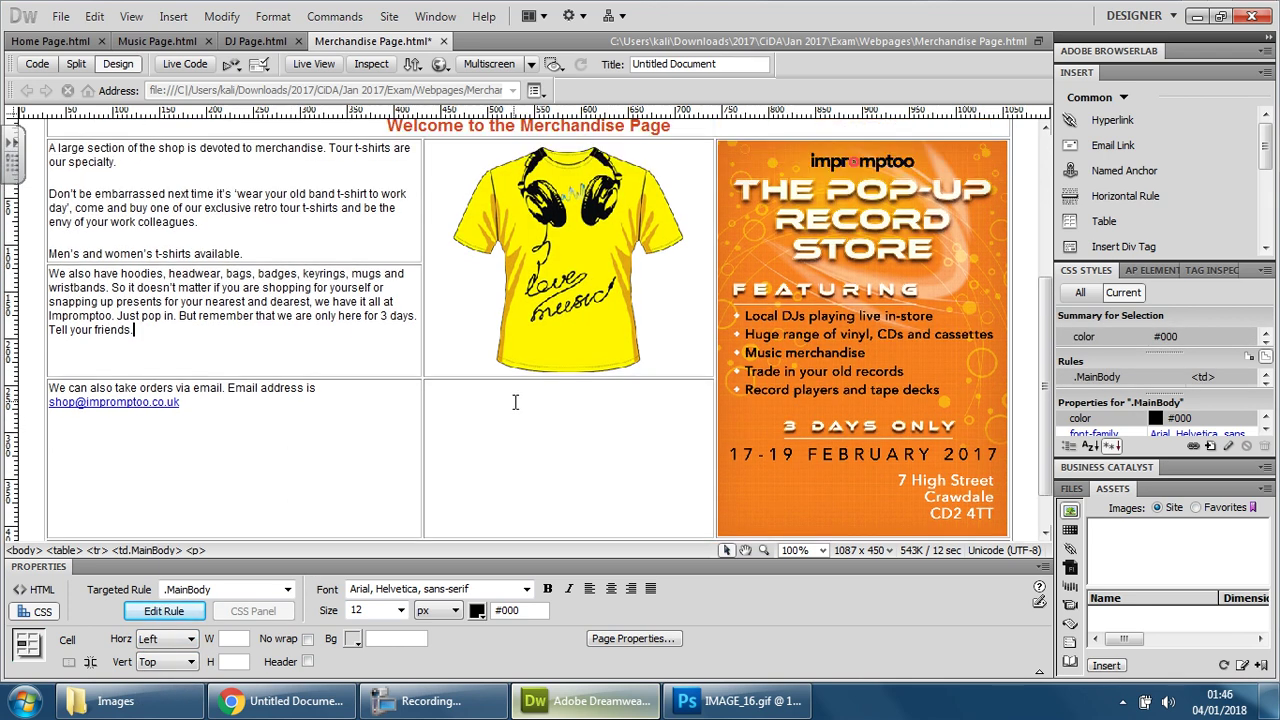
scroll(515, 402, down, 1)
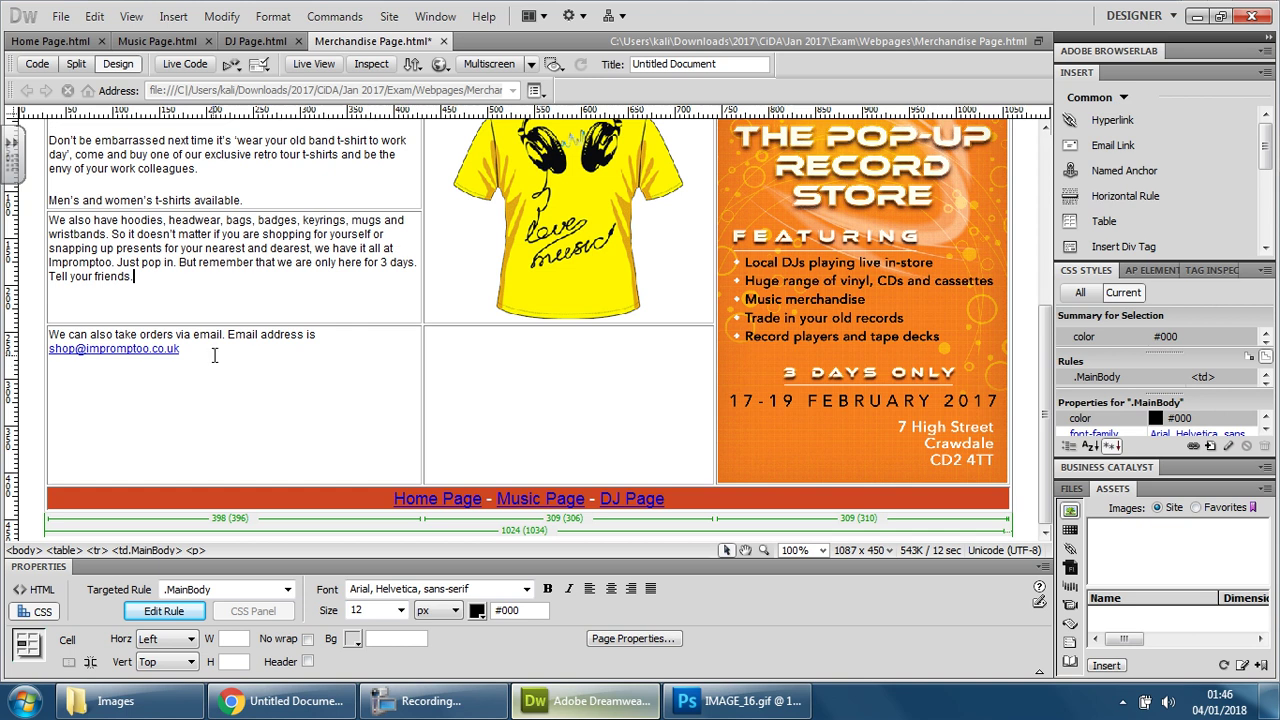
drag(180, 349, 68, 335)
key(BackSpace)
key(BackSpace)
key(BackSpace)
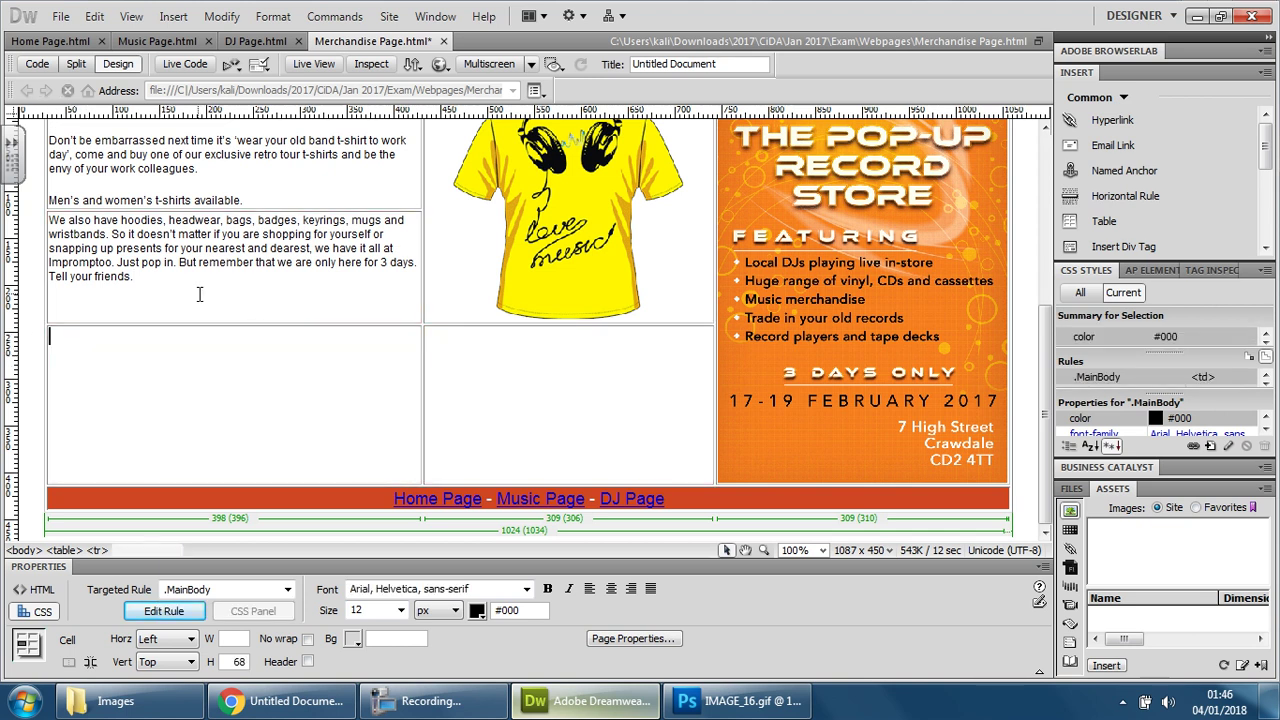
key(ctrl+z)
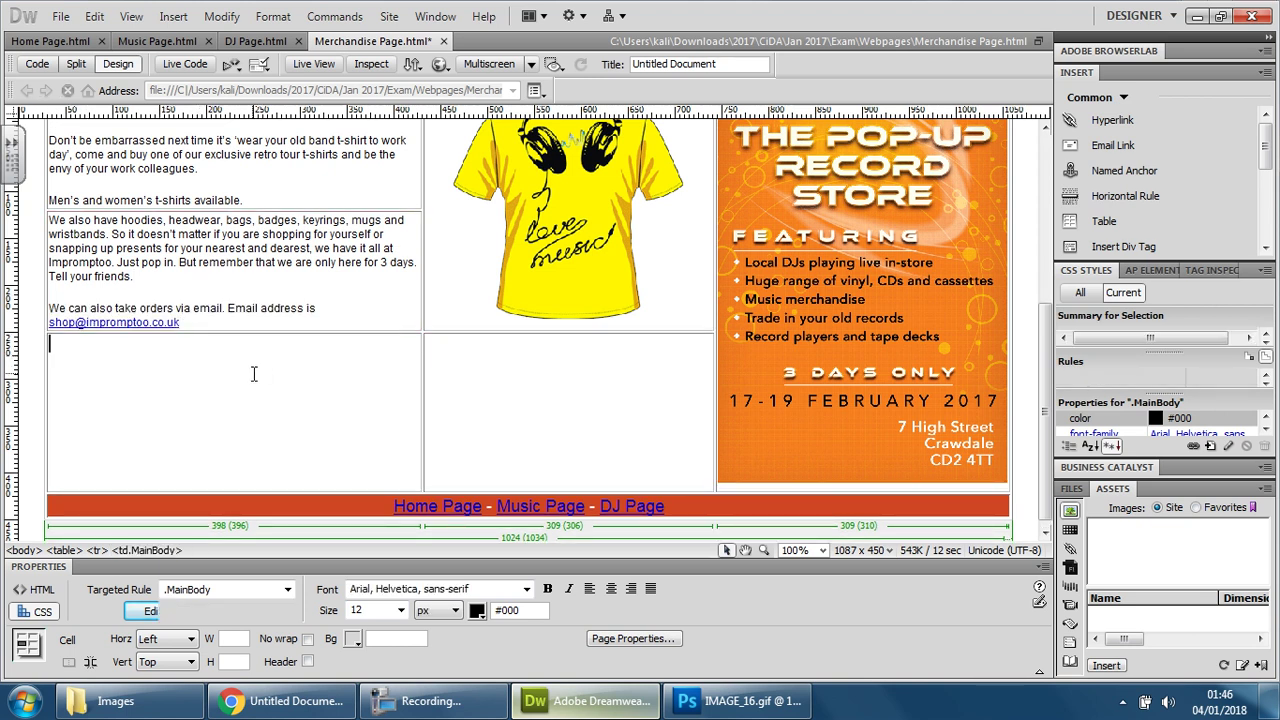
click(349, 425)
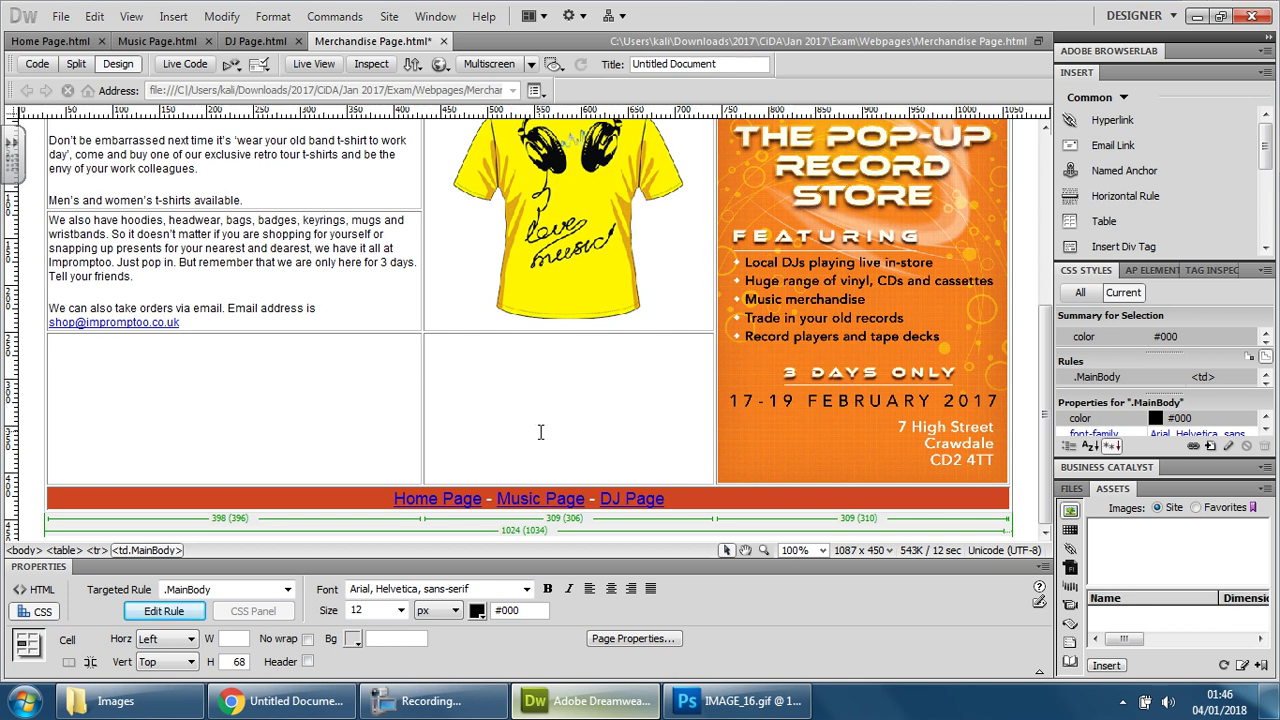
click(112, 701)
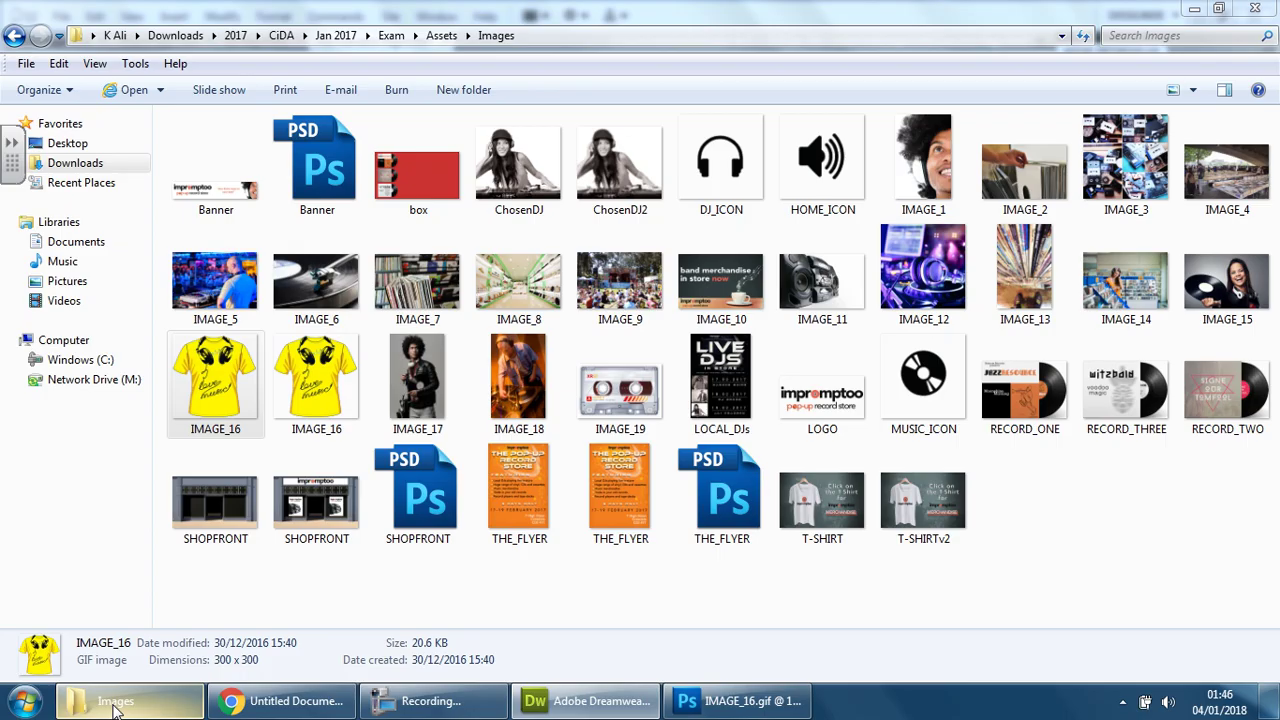
Check the details of IMAGE_19, IMAGE_2 and IMAGE_7, then open turntable photo IMAGE_6 in Photo Viewer.
click(585, 701)
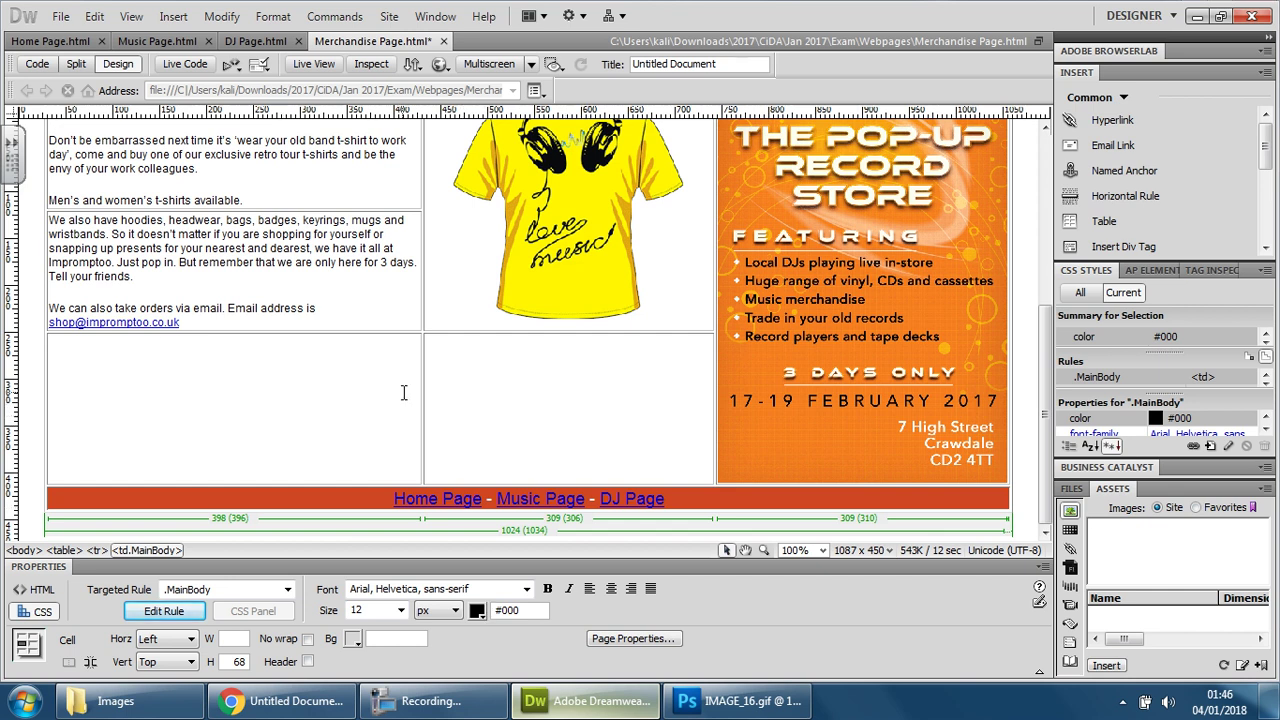
click(168, 708)
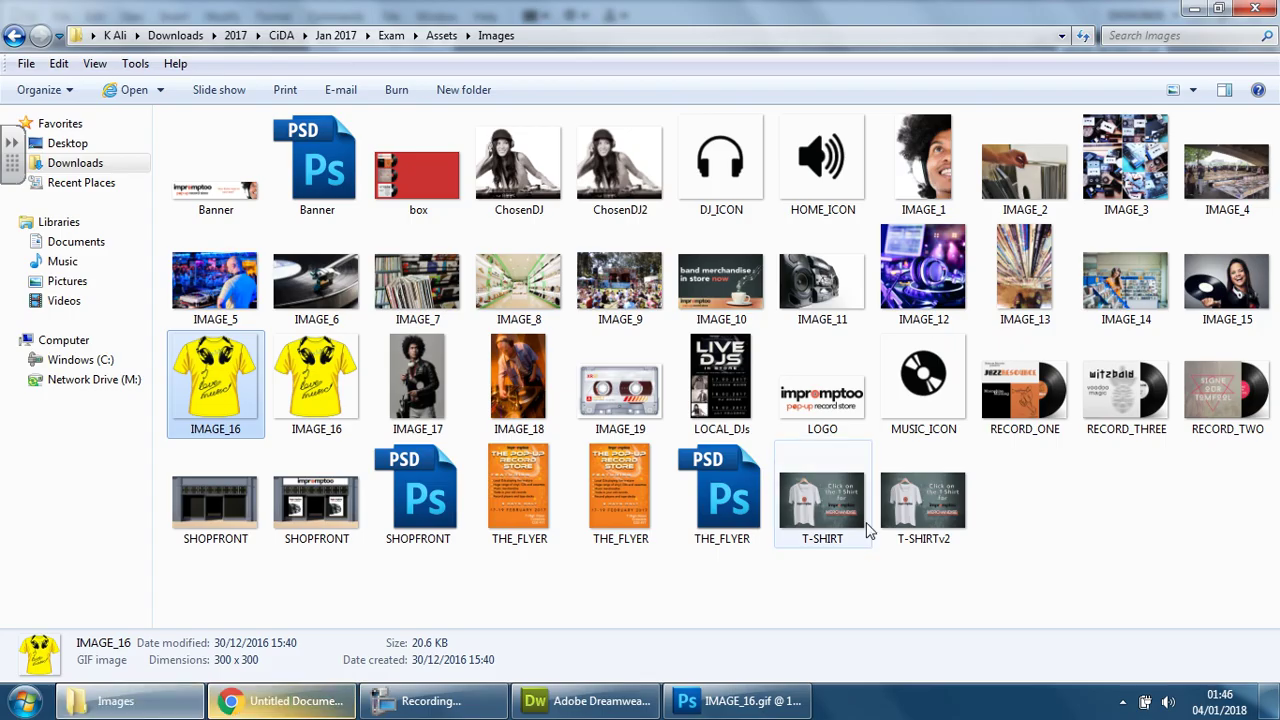
click(626, 405)
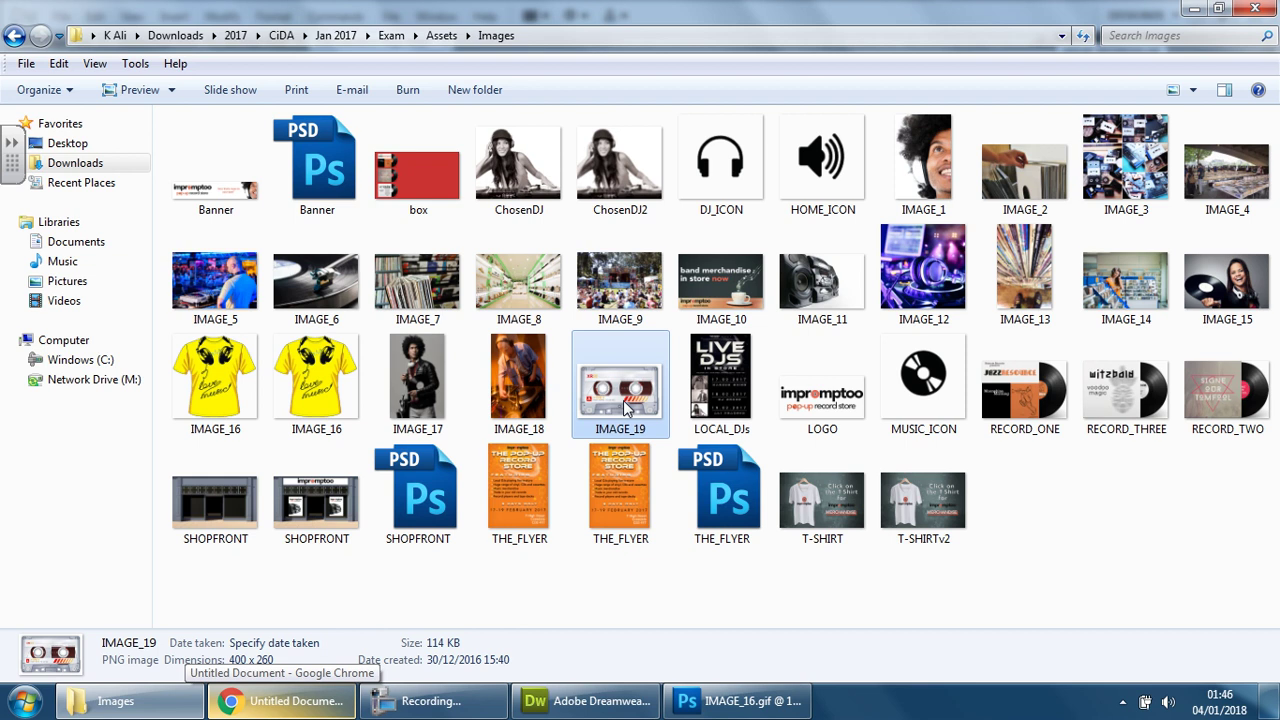
click(1047, 172)
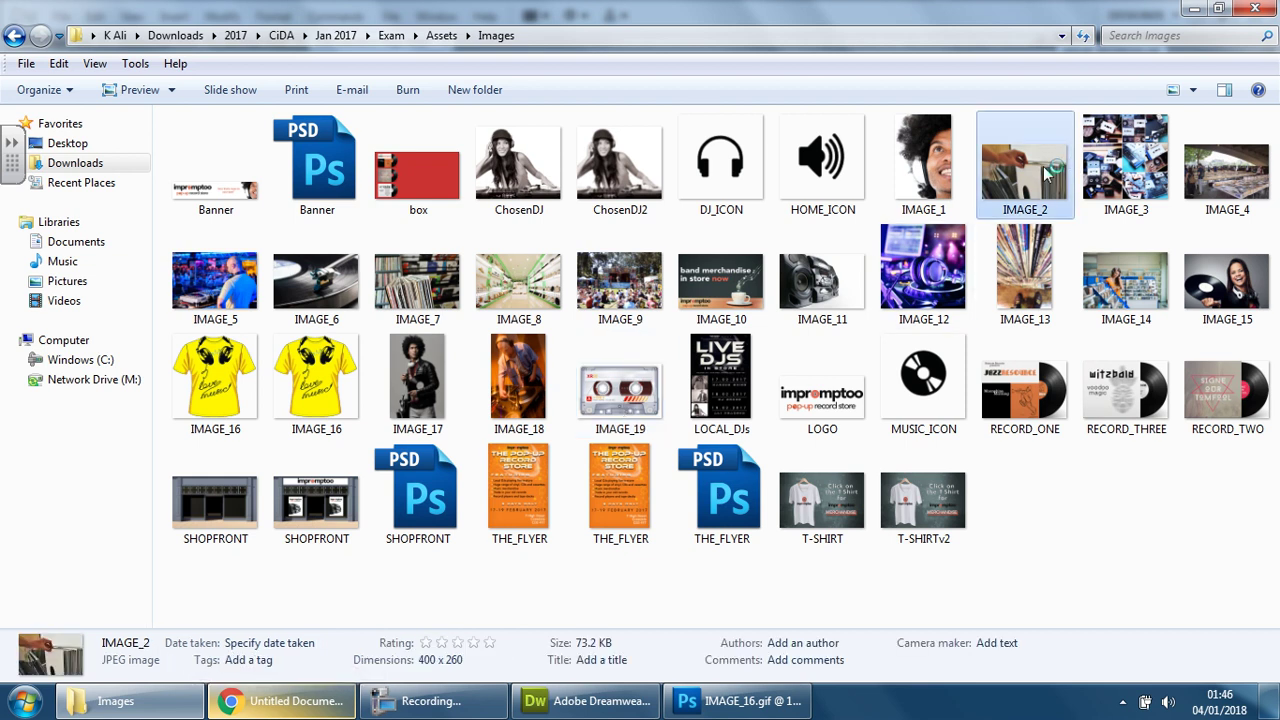
click(427, 285)
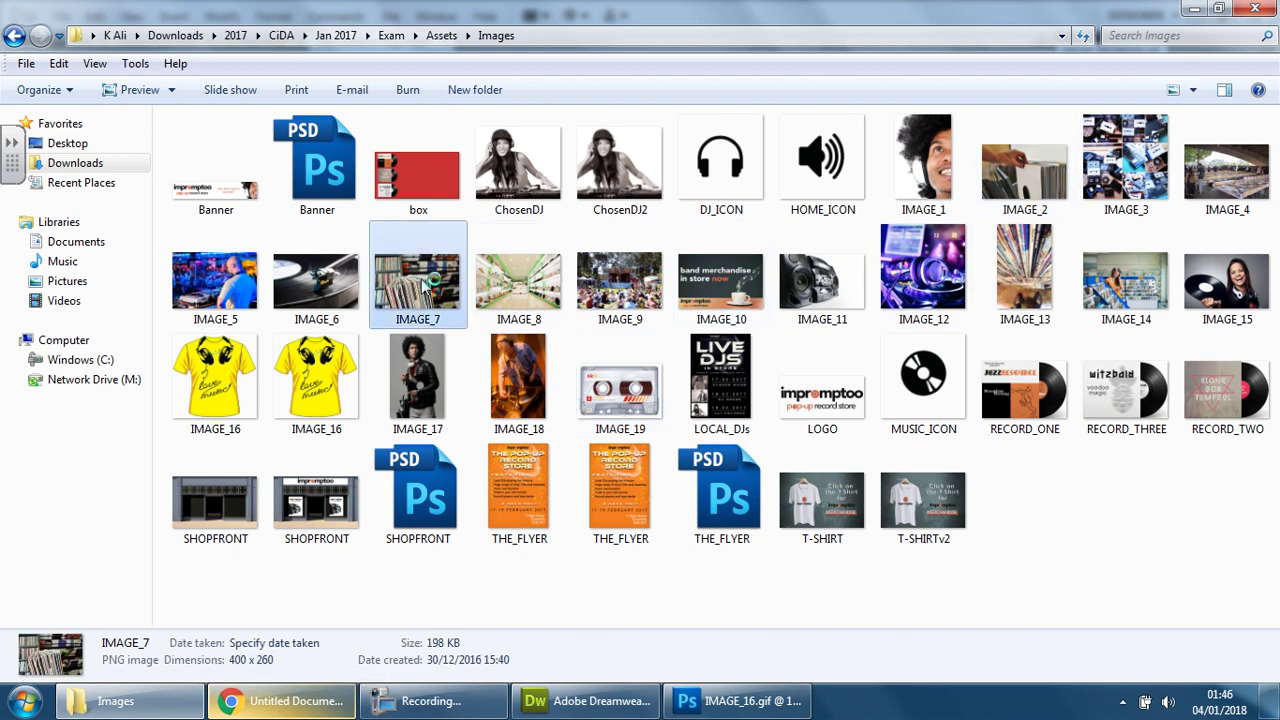
click(322, 295)
key(Return)
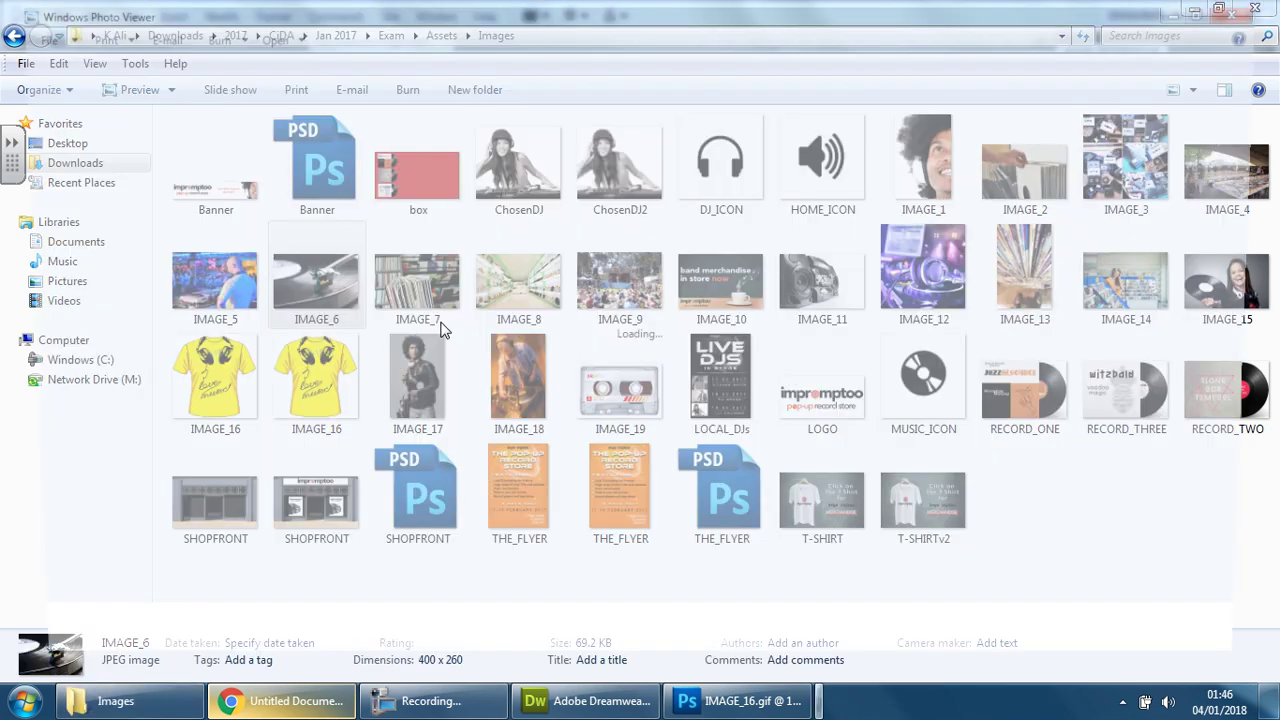
Page through photos from IMAGE_7 past the IMAGE_10 banner to cassette IMAGE_19, then close the viewer.
key(Right)
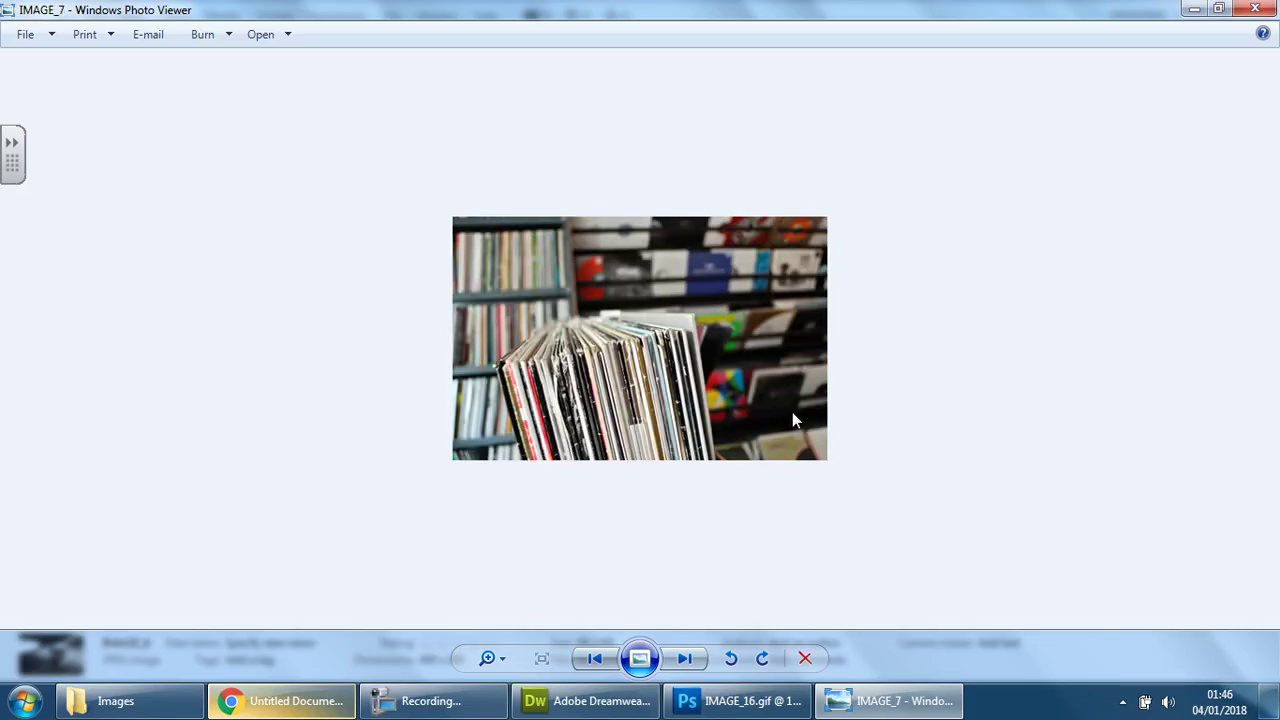
key(Right)
key(Right)
key(Left)
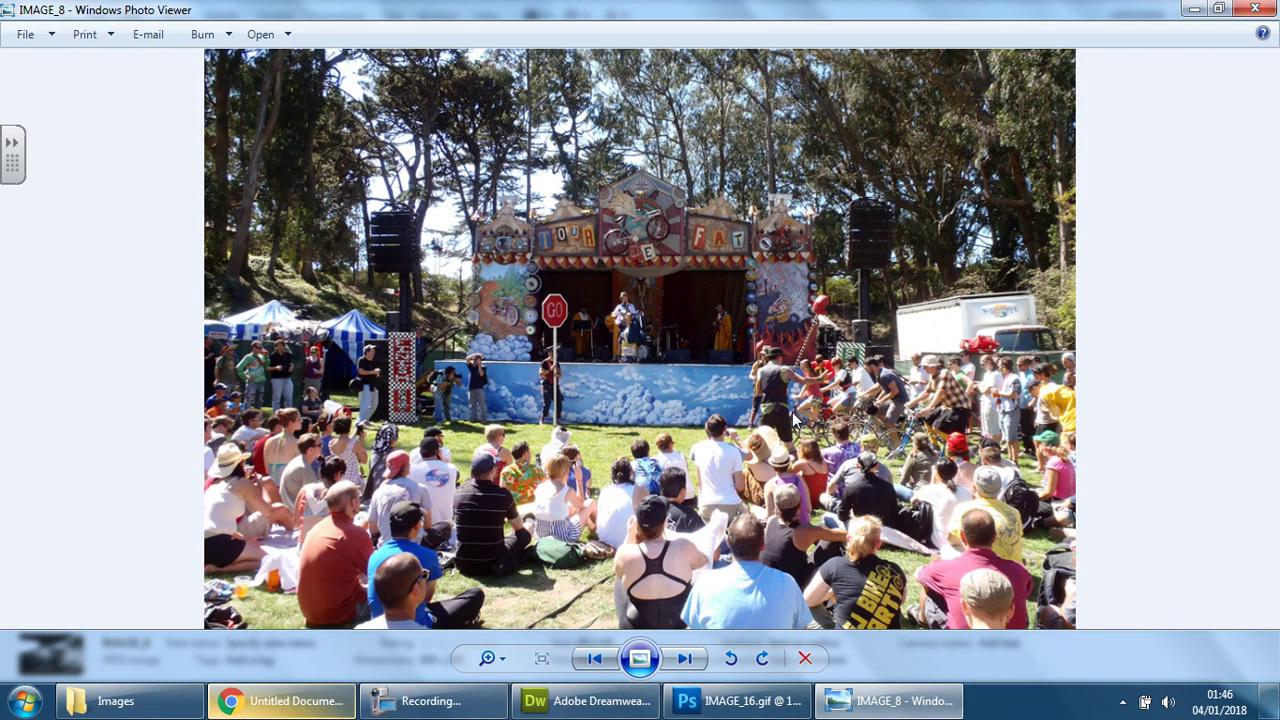
key(Right)
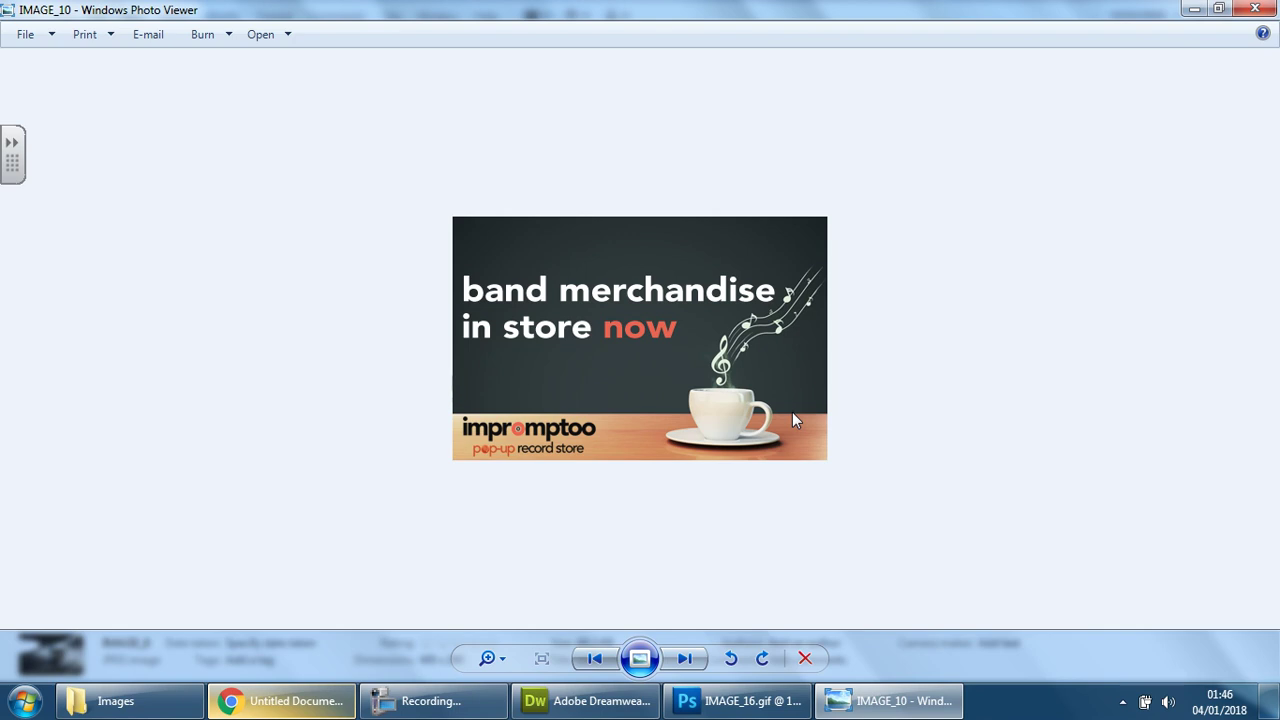
key(Right)
key(Right)
key(Right)
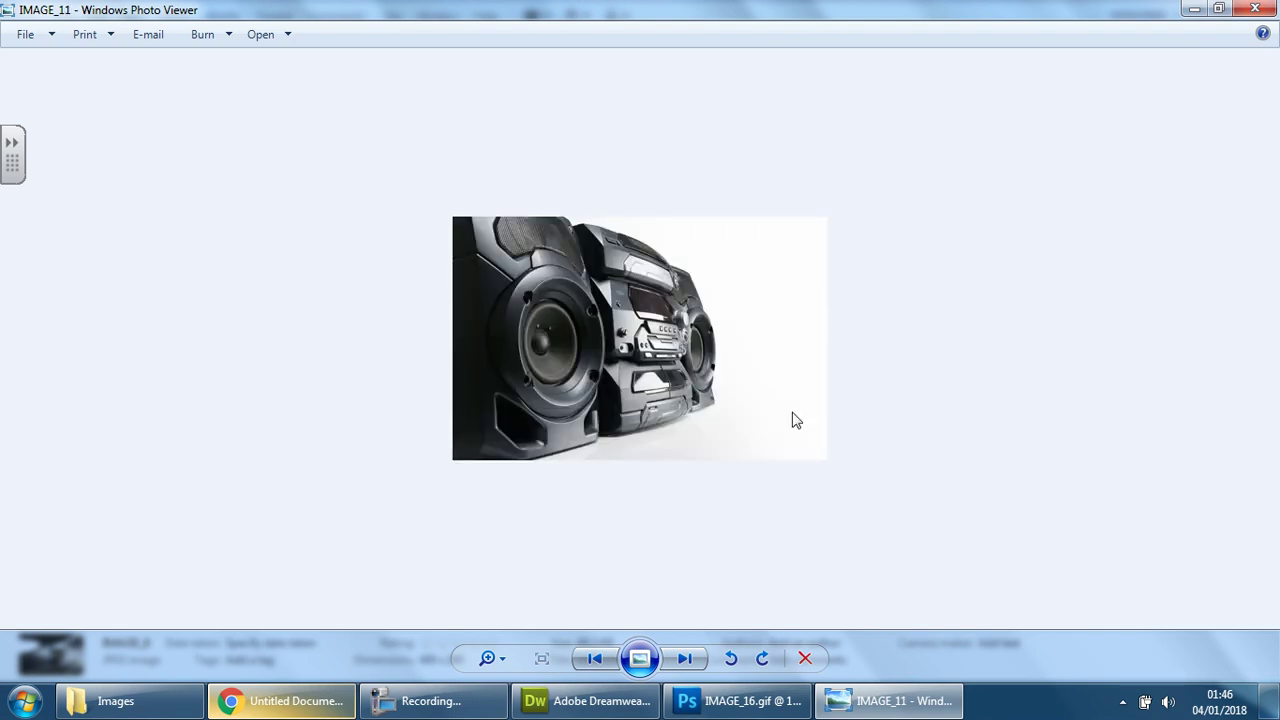
key(Right)
key(Right)
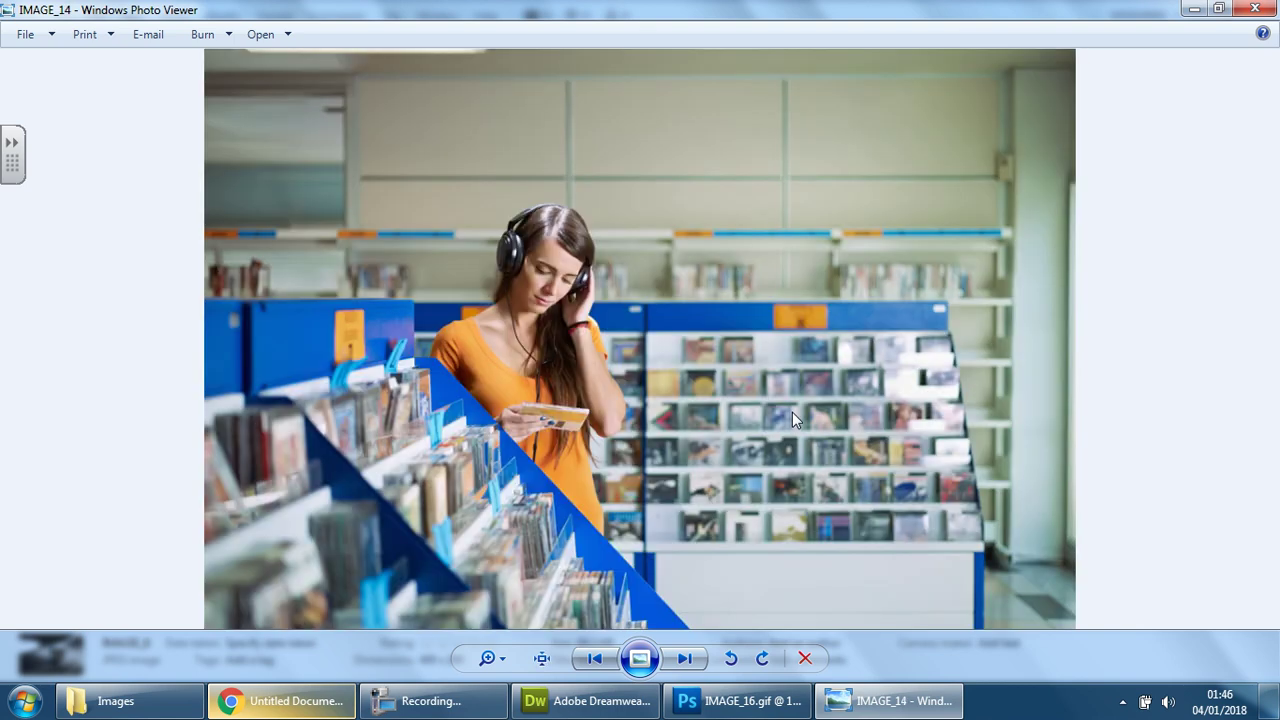
key(Left)
key(Right)
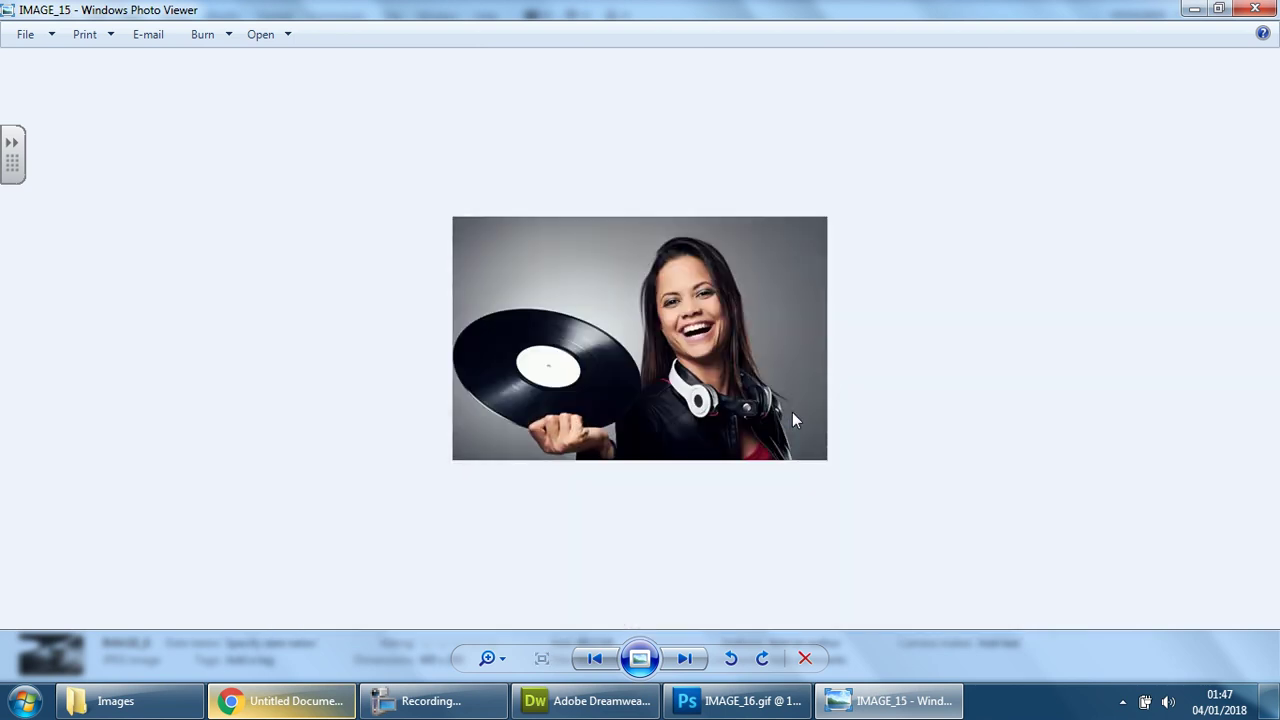
key(Left)
key(Right)
key(Right)
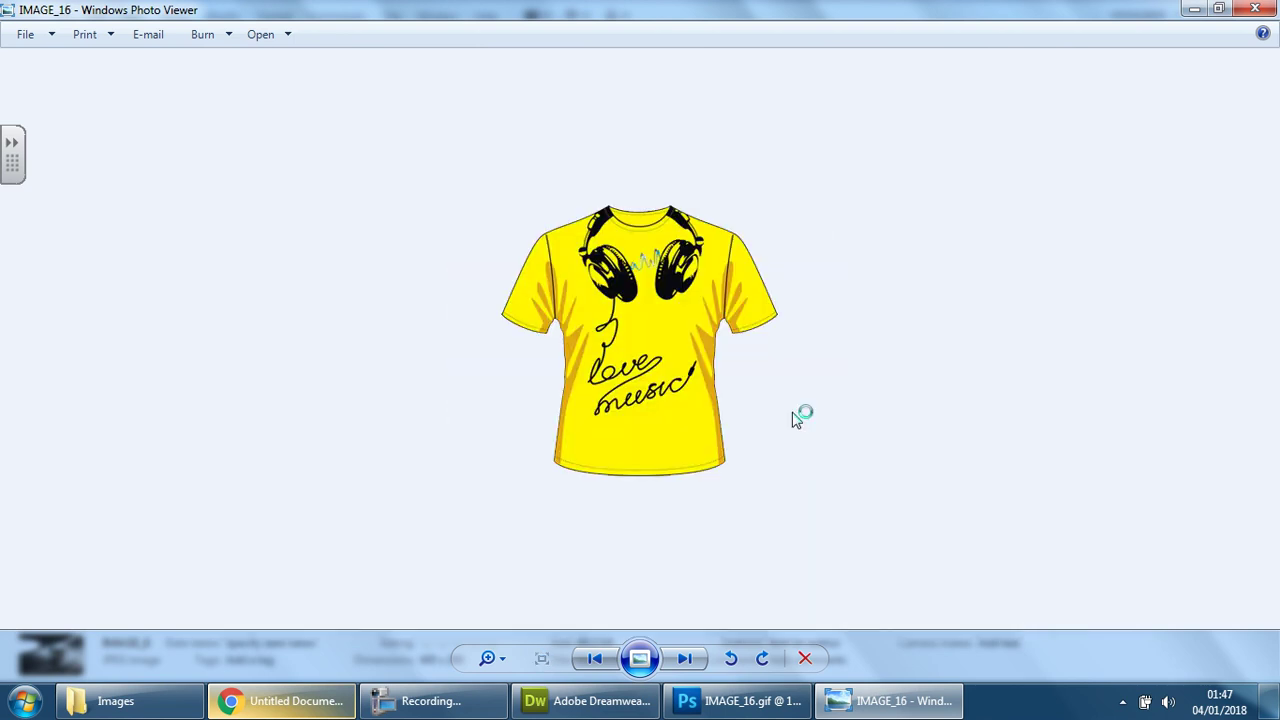
key(Right)
key(Right)
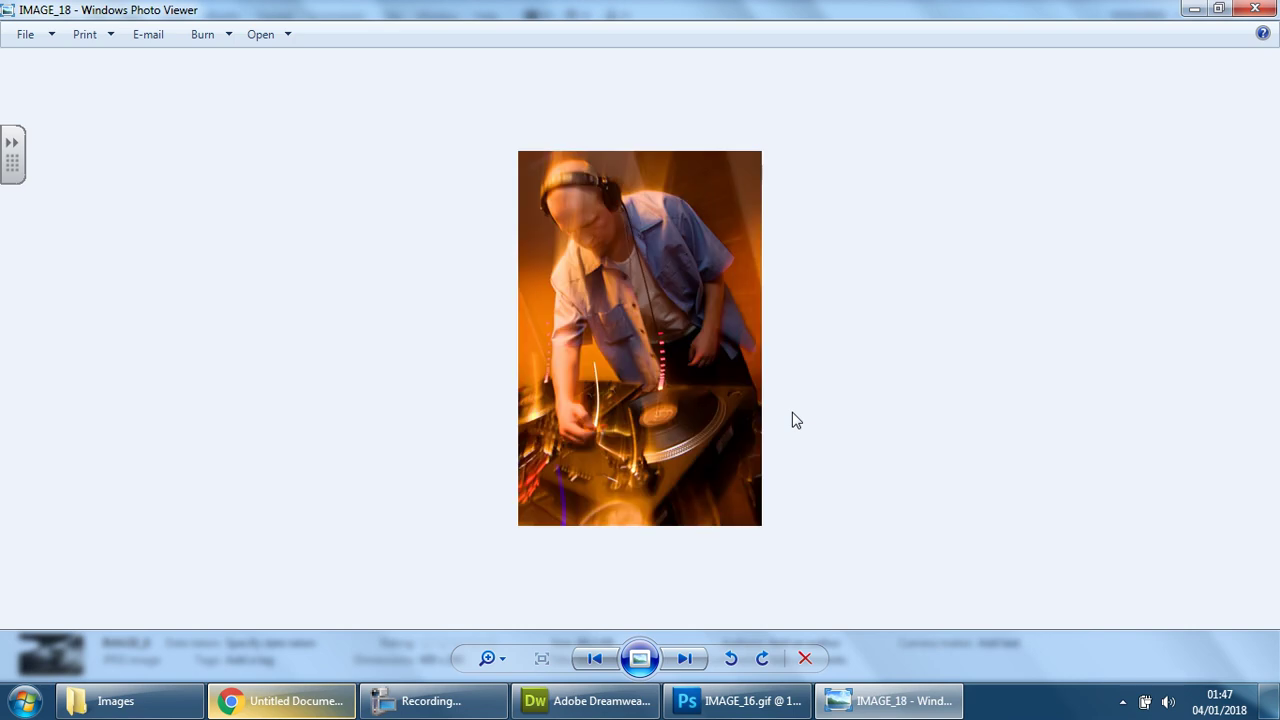
key(Right)
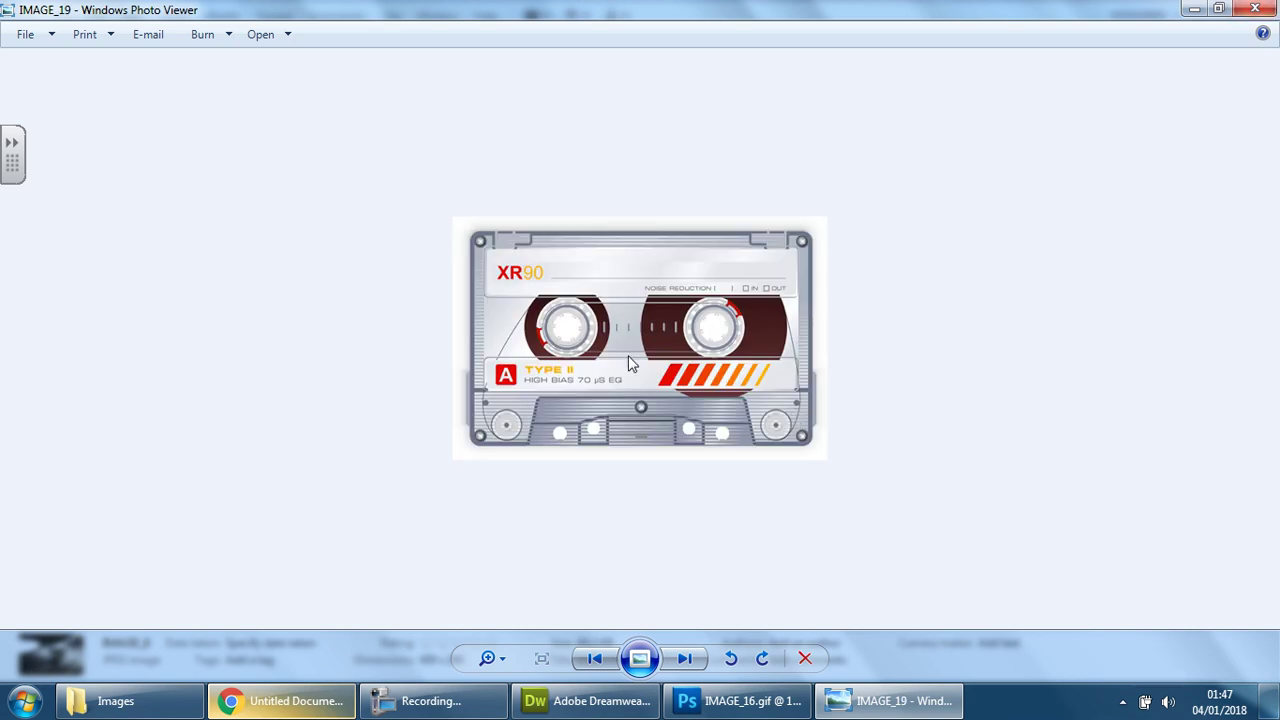
key(alt+F4)
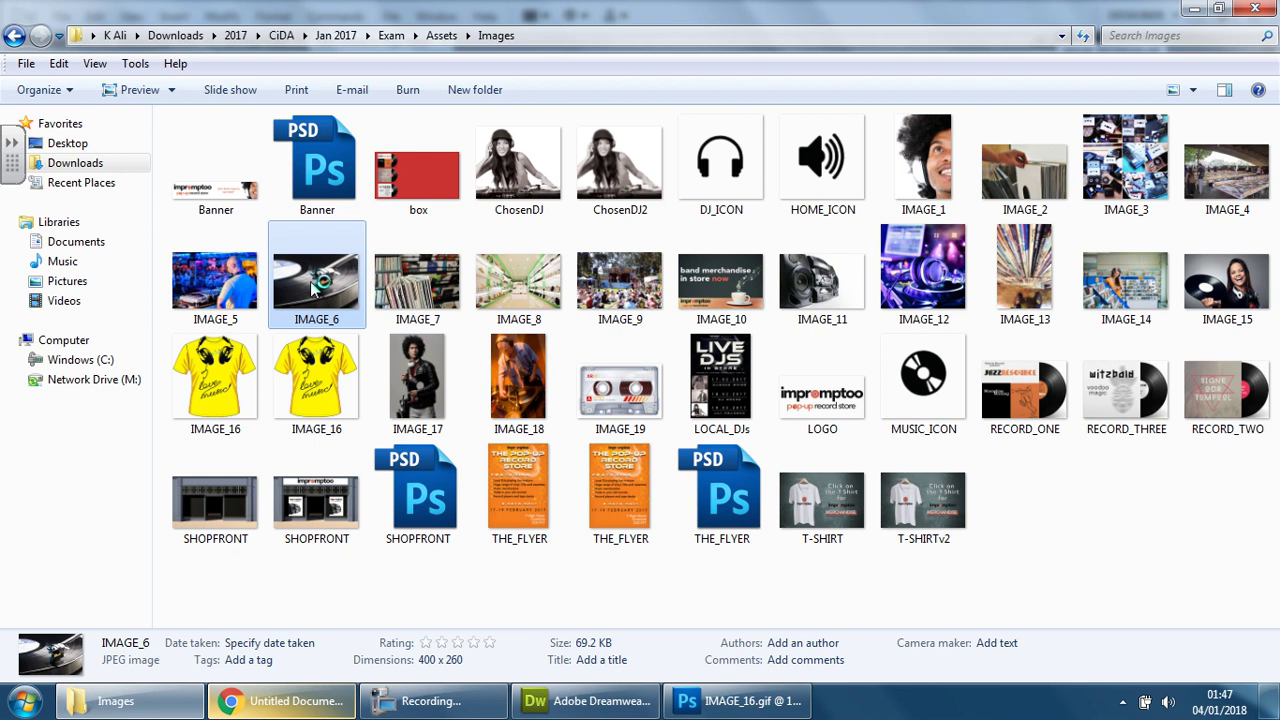
Compare the details of IMAGE_10, IMAGE_7 and IMAGE_6 in the Images folder.
click(733, 291)
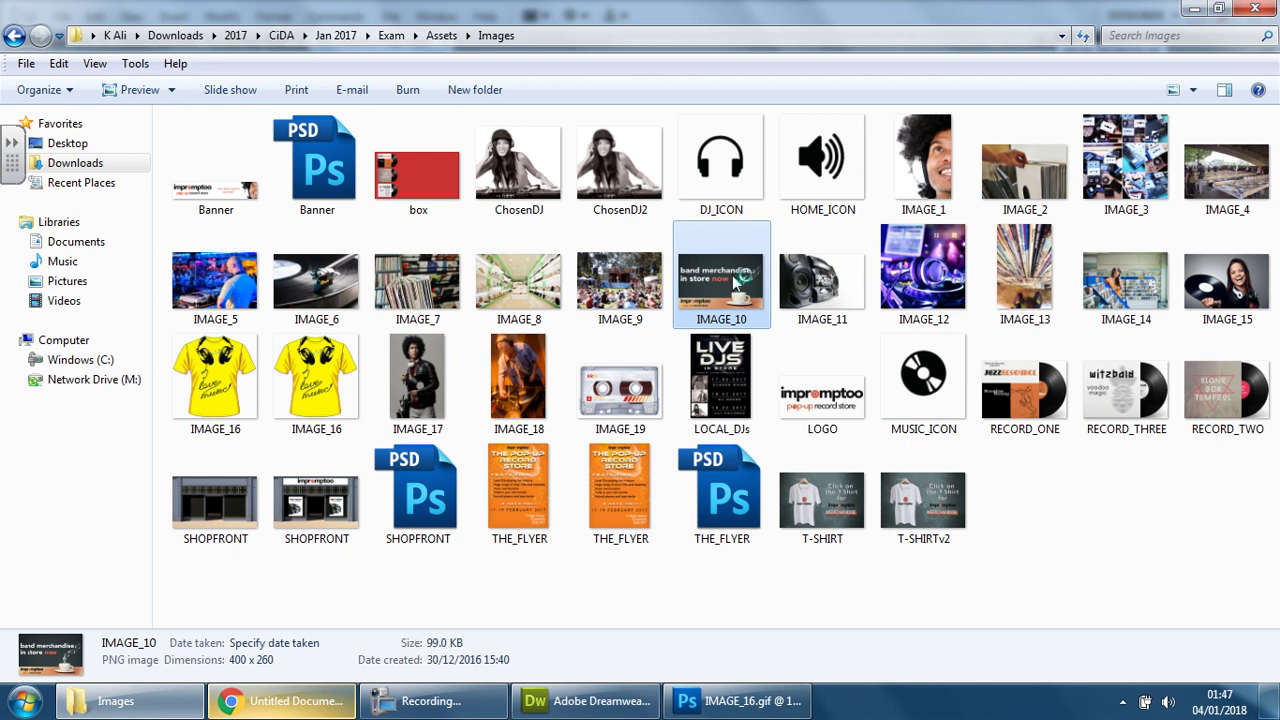
click(414, 296)
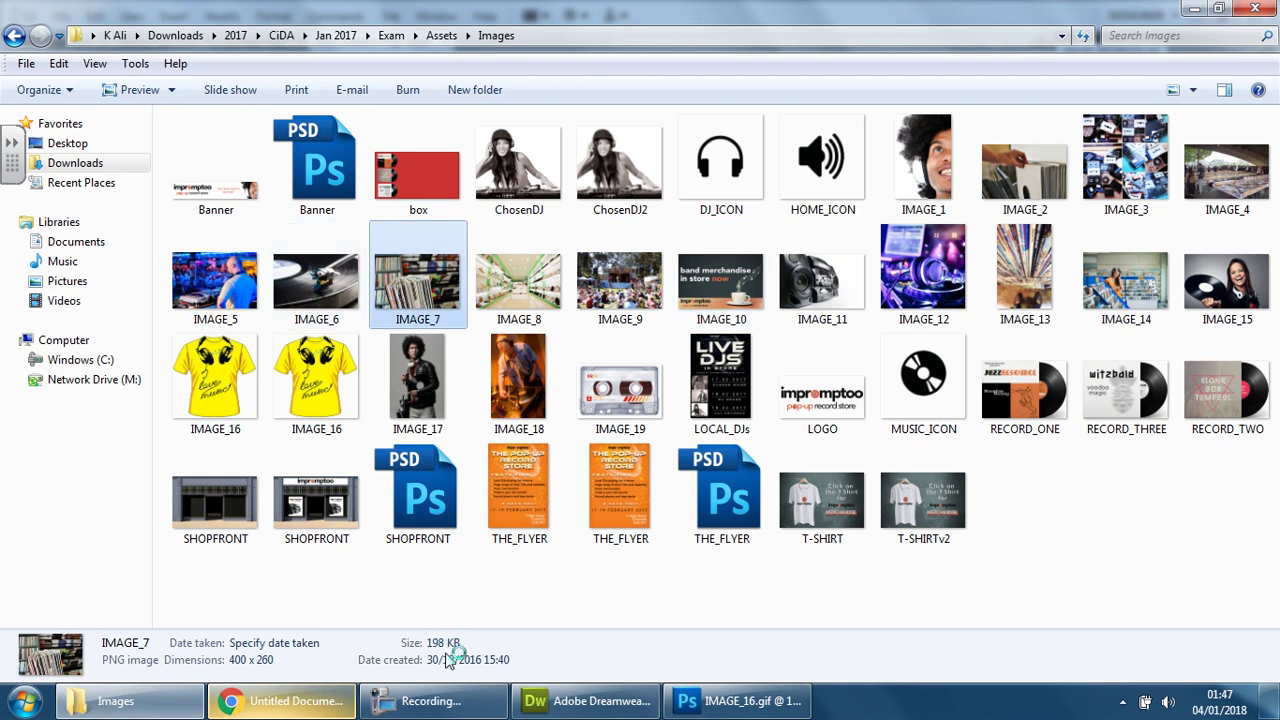
click(322, 292)
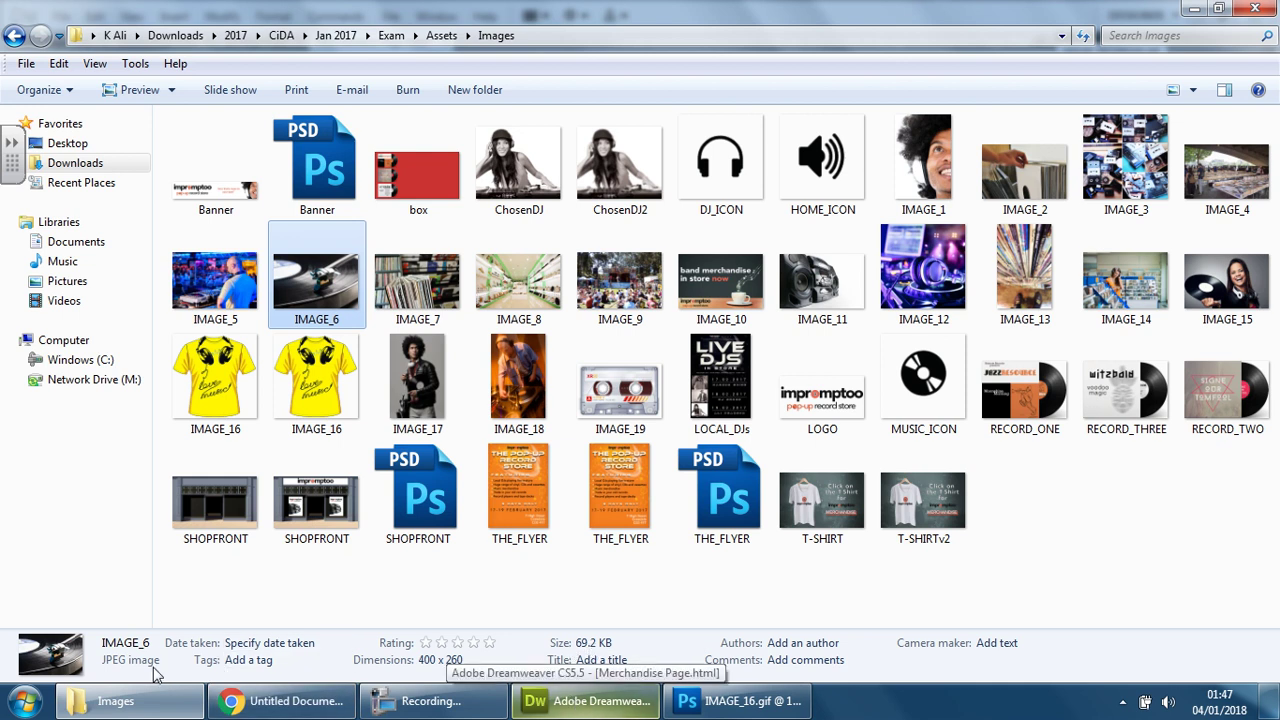
click(430, 298)
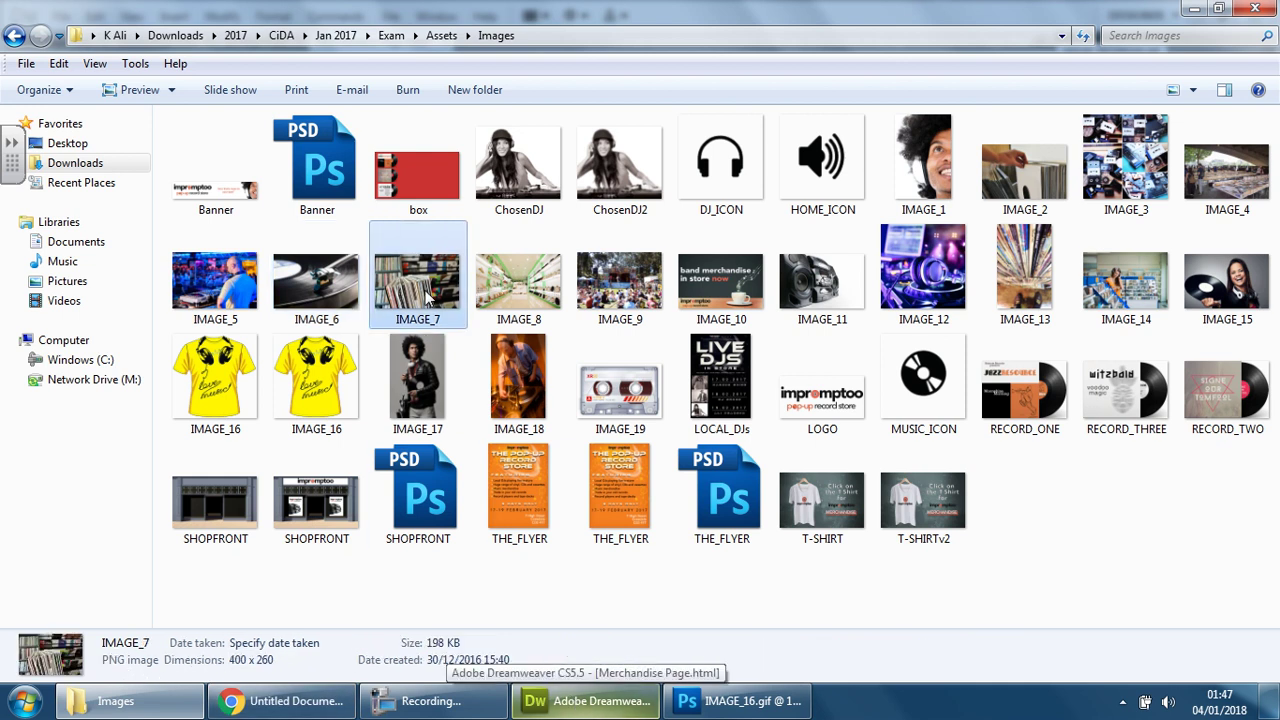
click(721, 273)
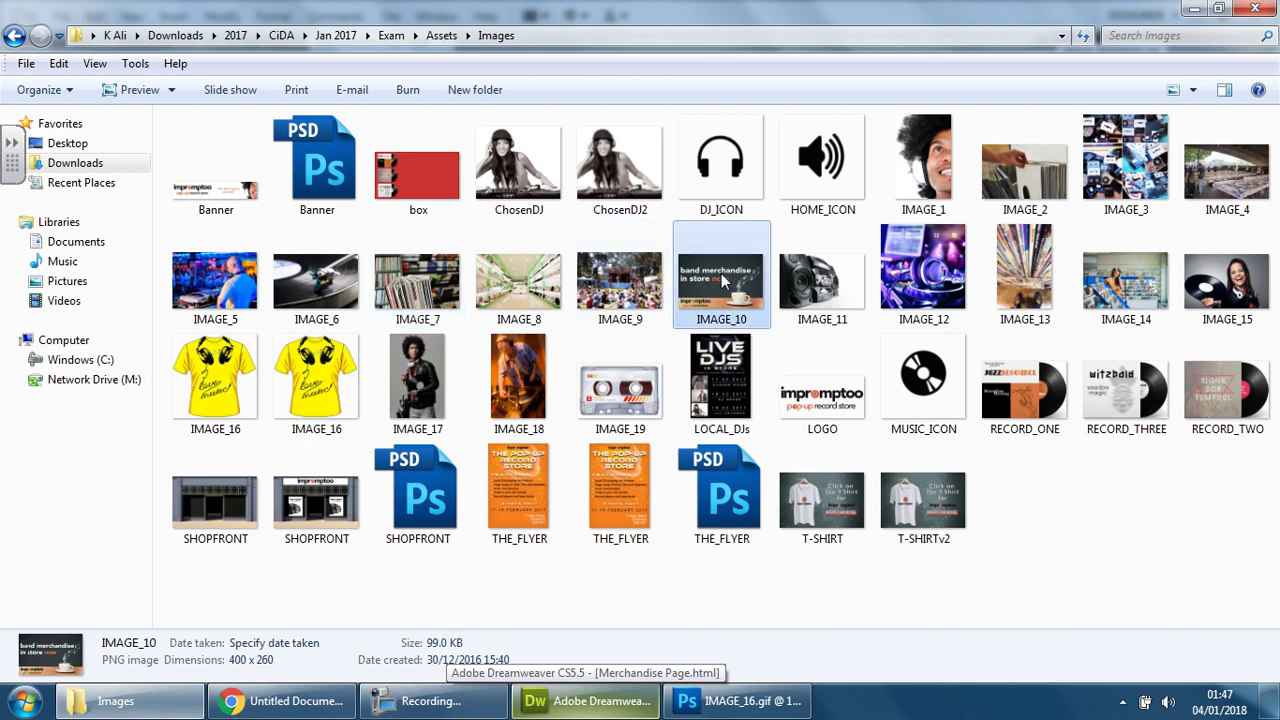
Back in Dreamweaver, insert IMAGE_7 as an image in the empty lower-left cell.
click(560, 705)
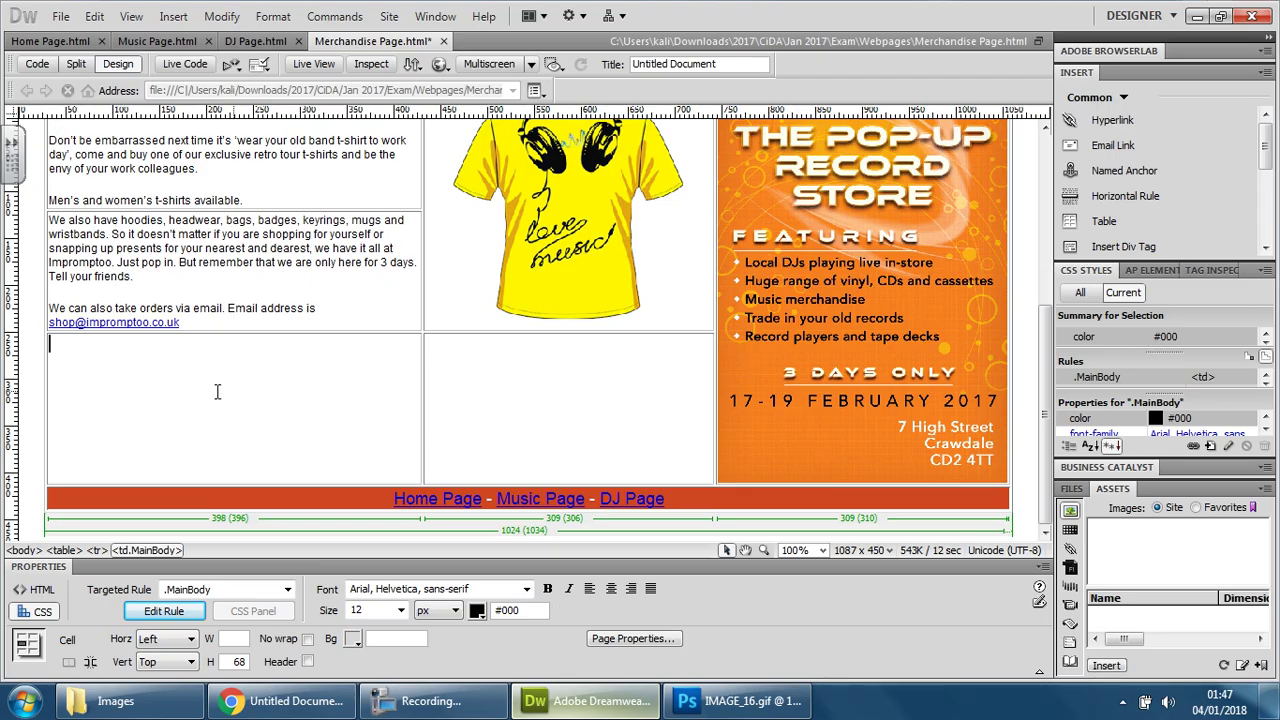
click(173, 16)
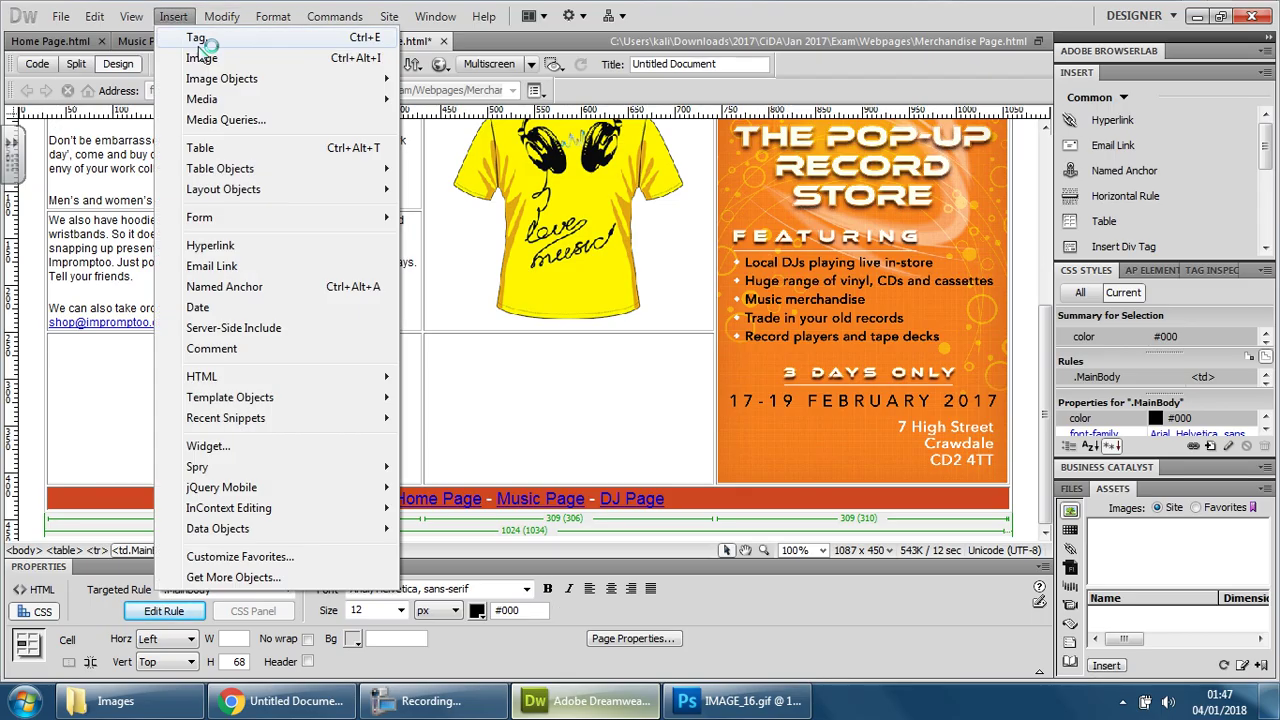
click(208, 62)
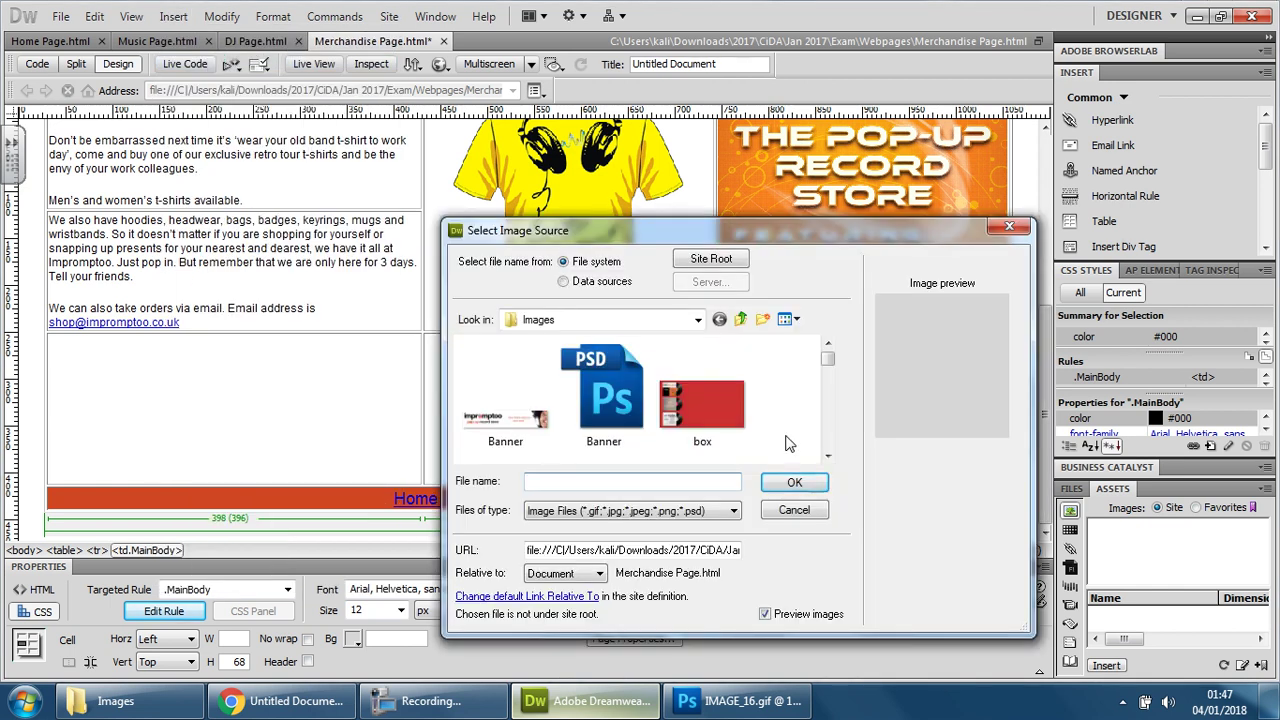
click(828, 456)
click(828, 456)
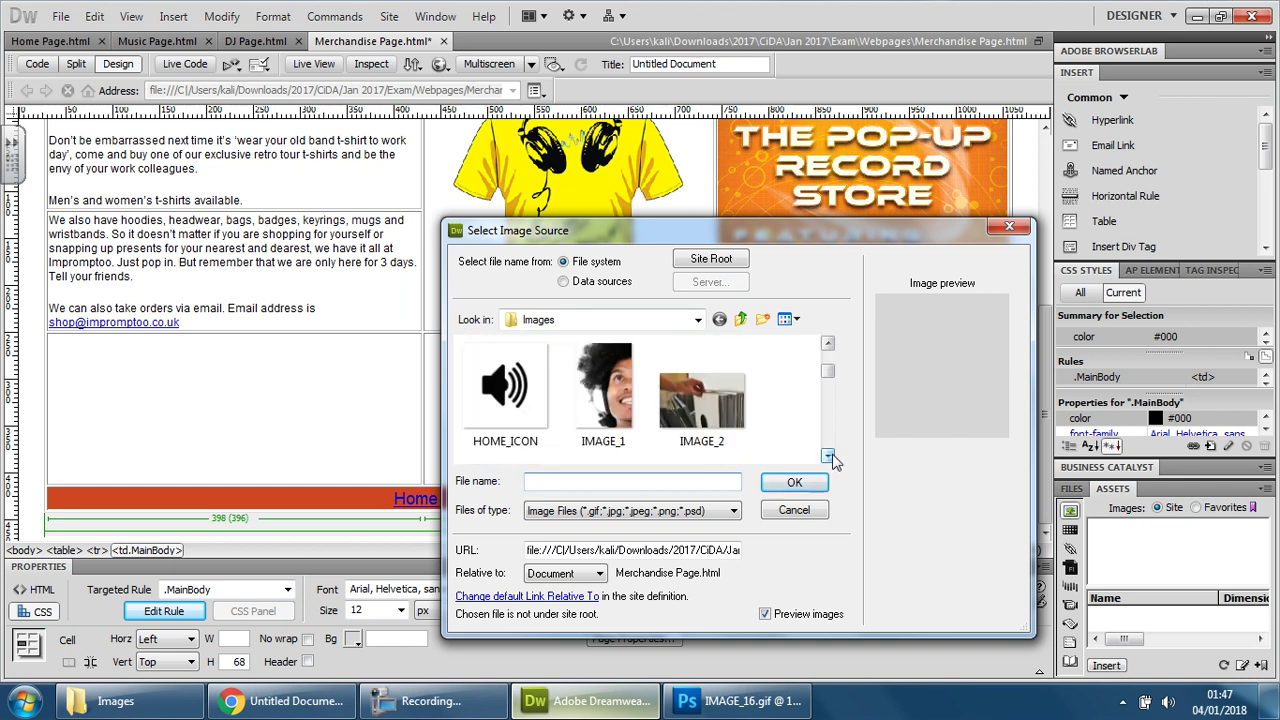
click(828, 456)
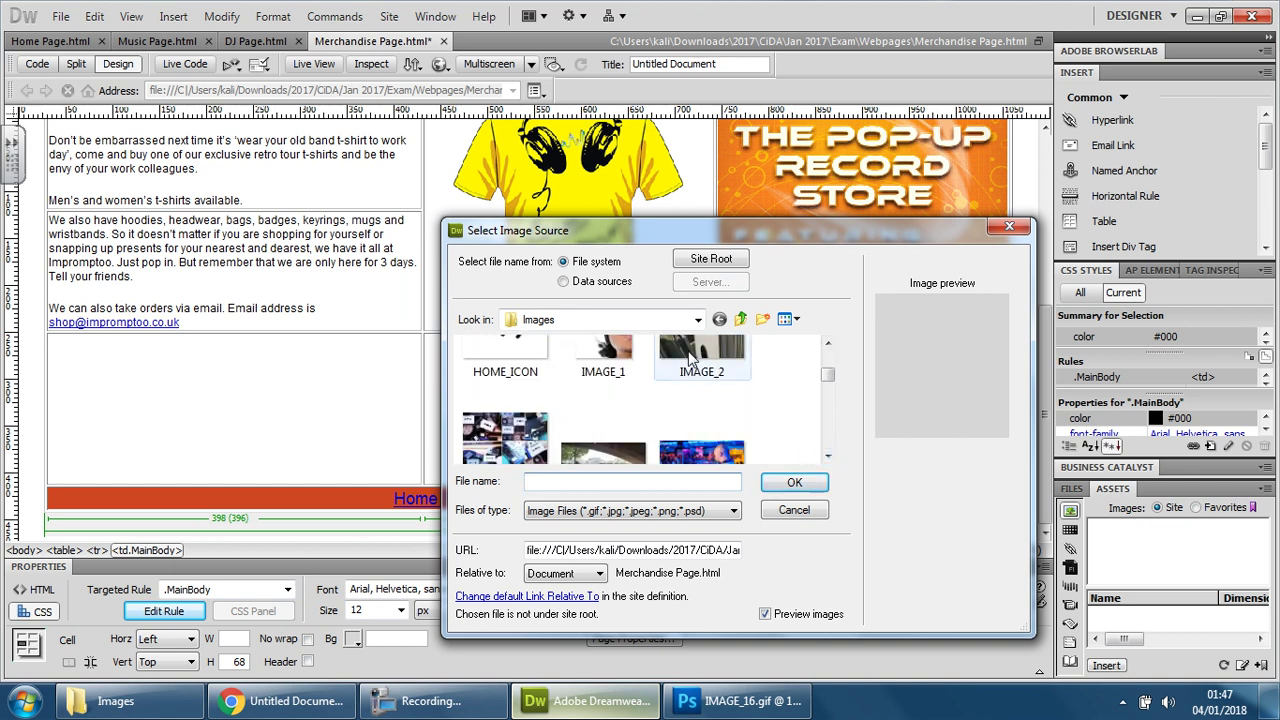
click(828, 456)
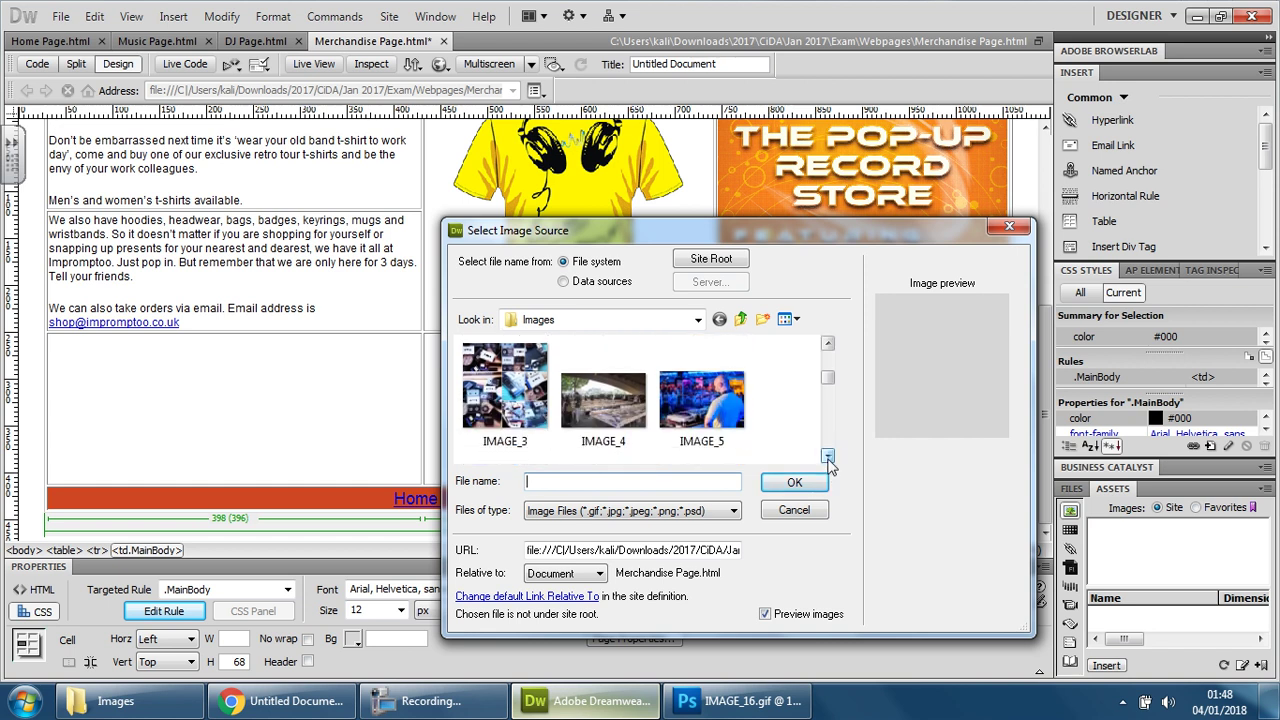
click(828, 456)
click(828, 456)
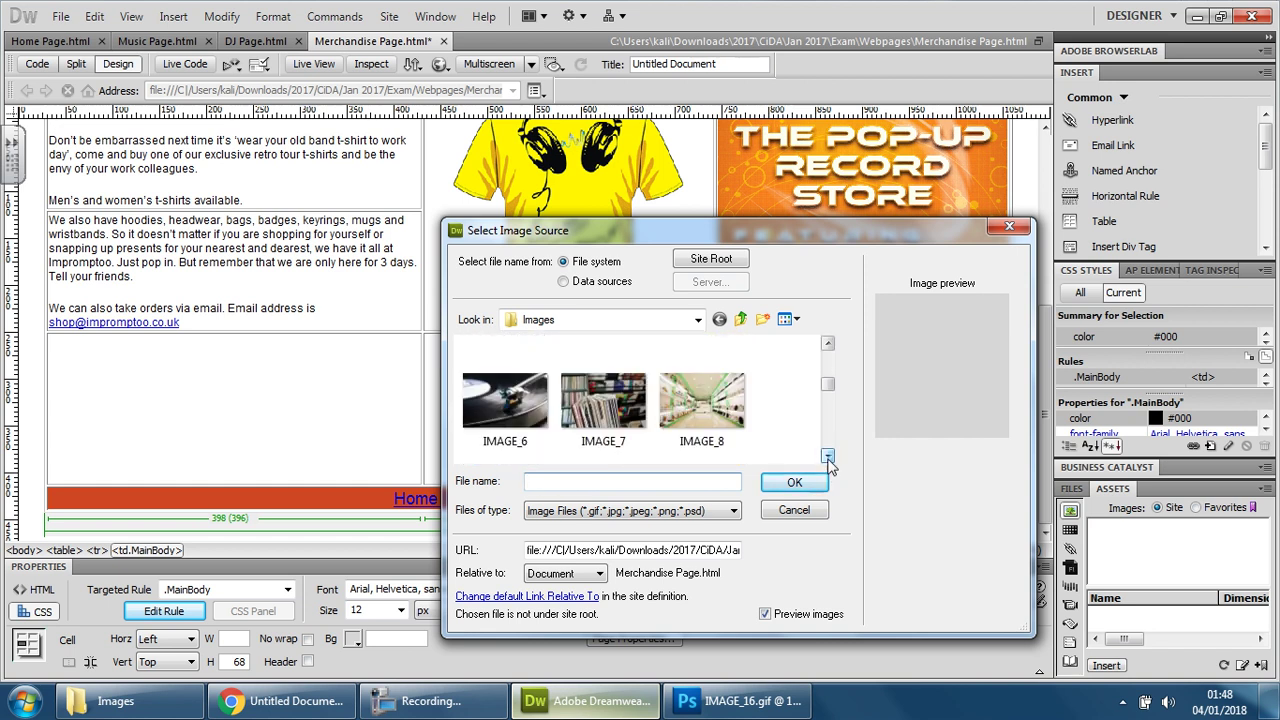
click(591, 404)
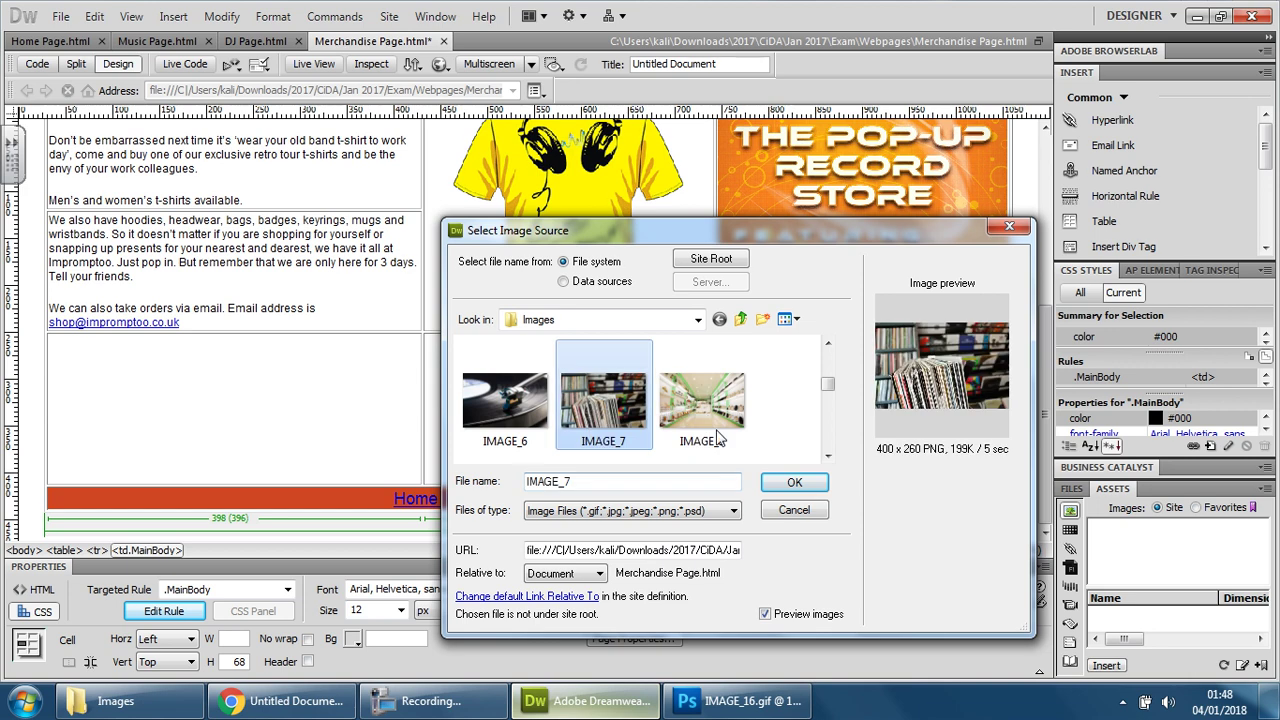
click(776, 478)
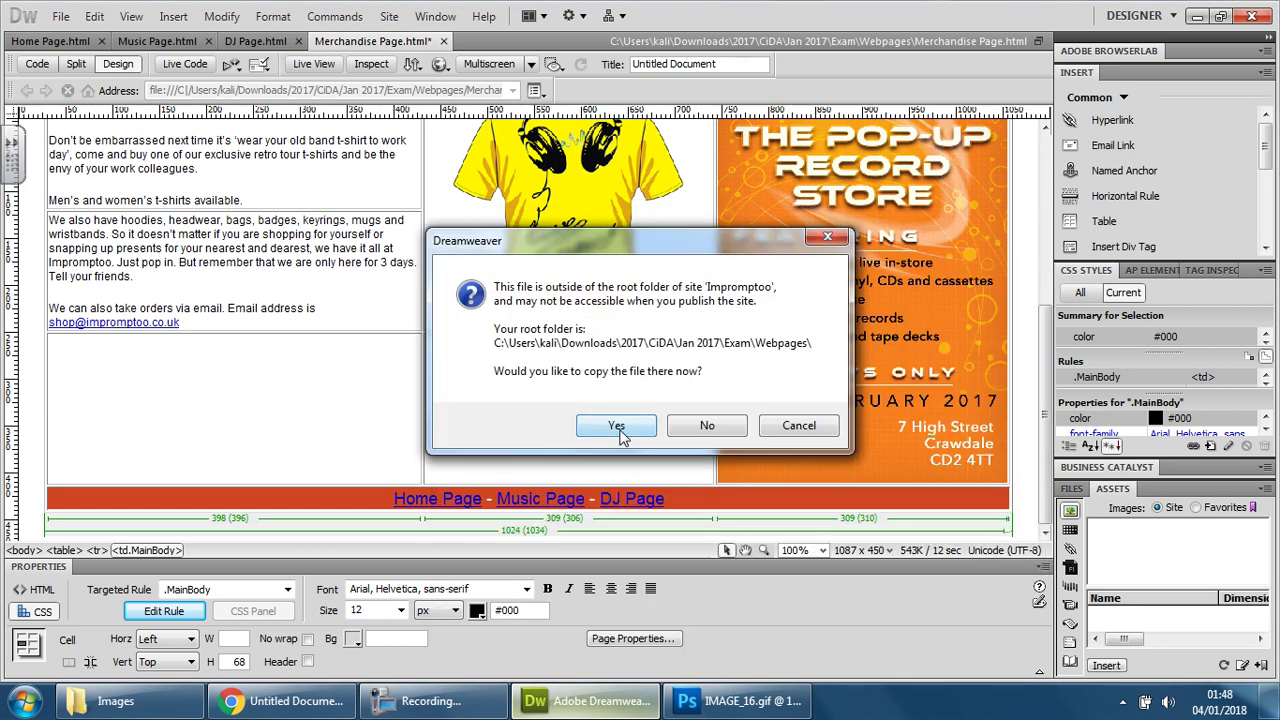
Copy IMAGE_7 into the site folder and give it alt text 'Image of records'.
click(617, 423)
click(797, 424)
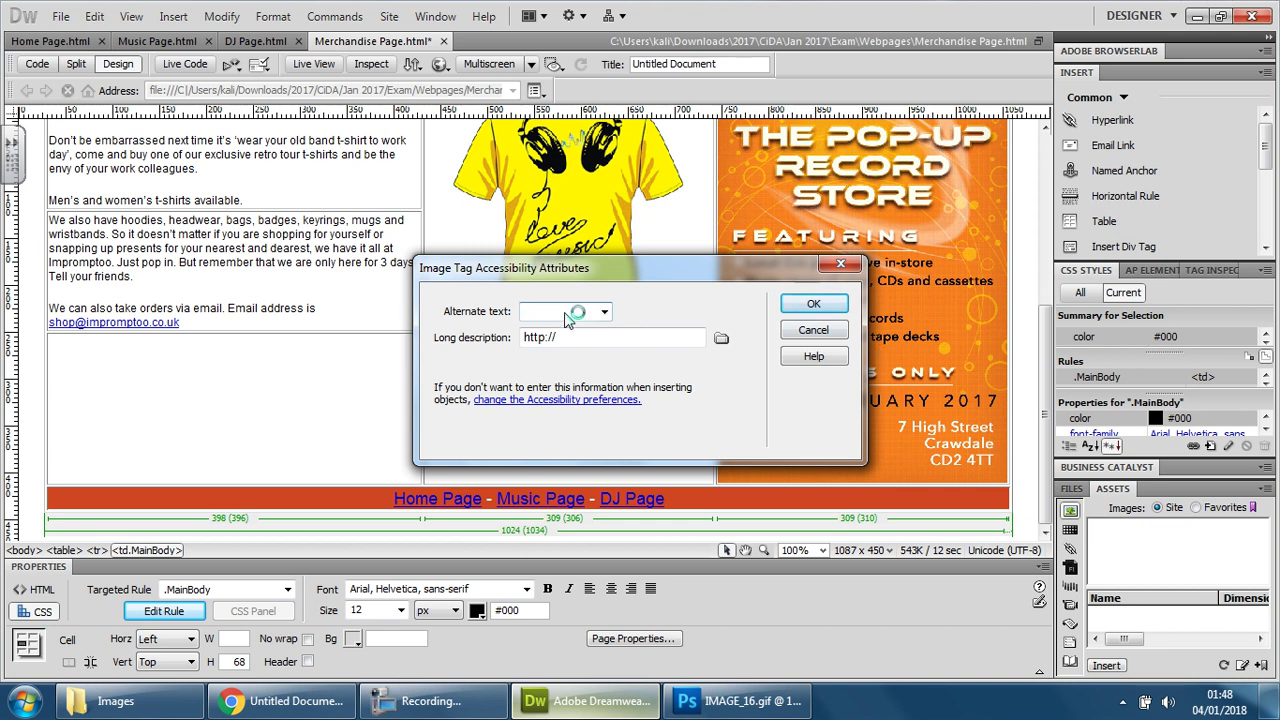
text(I)
text(mage of records)
click(814, 304)
Shrink the records photo by dragging its corner handle and resample it.
scroll(418, 406, down, 1)
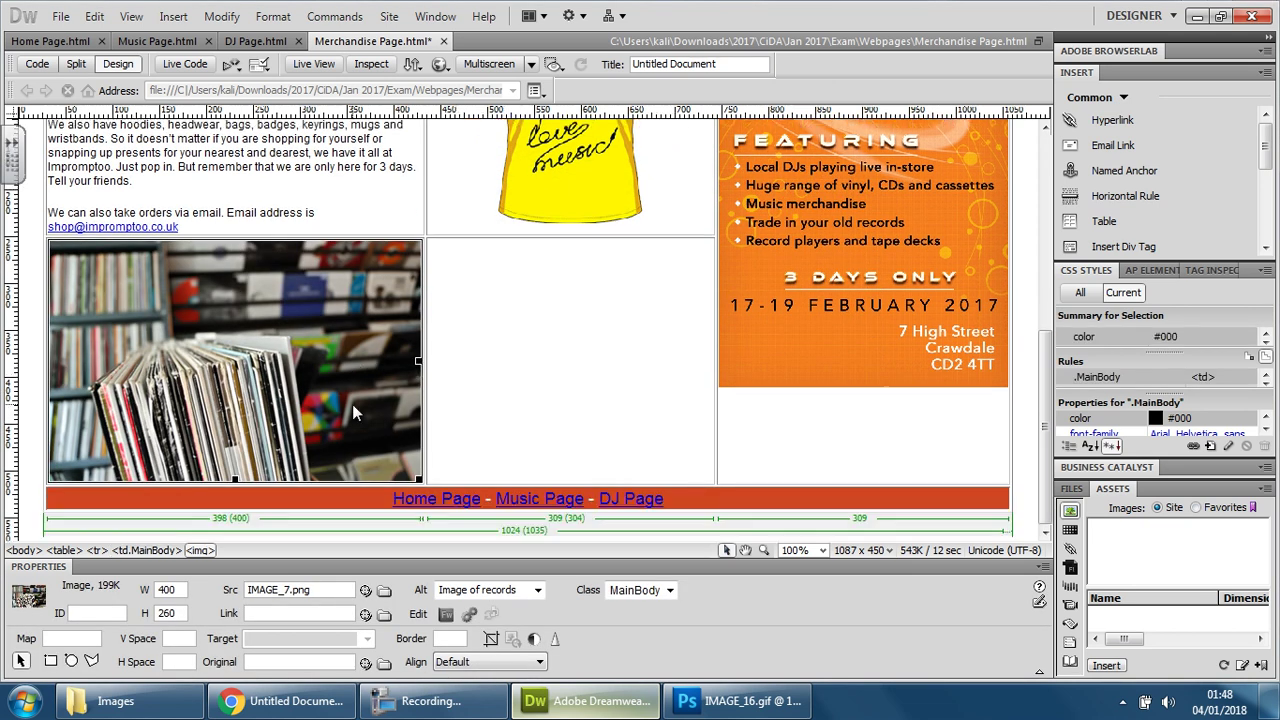
drag(420, 481, 348, 410)
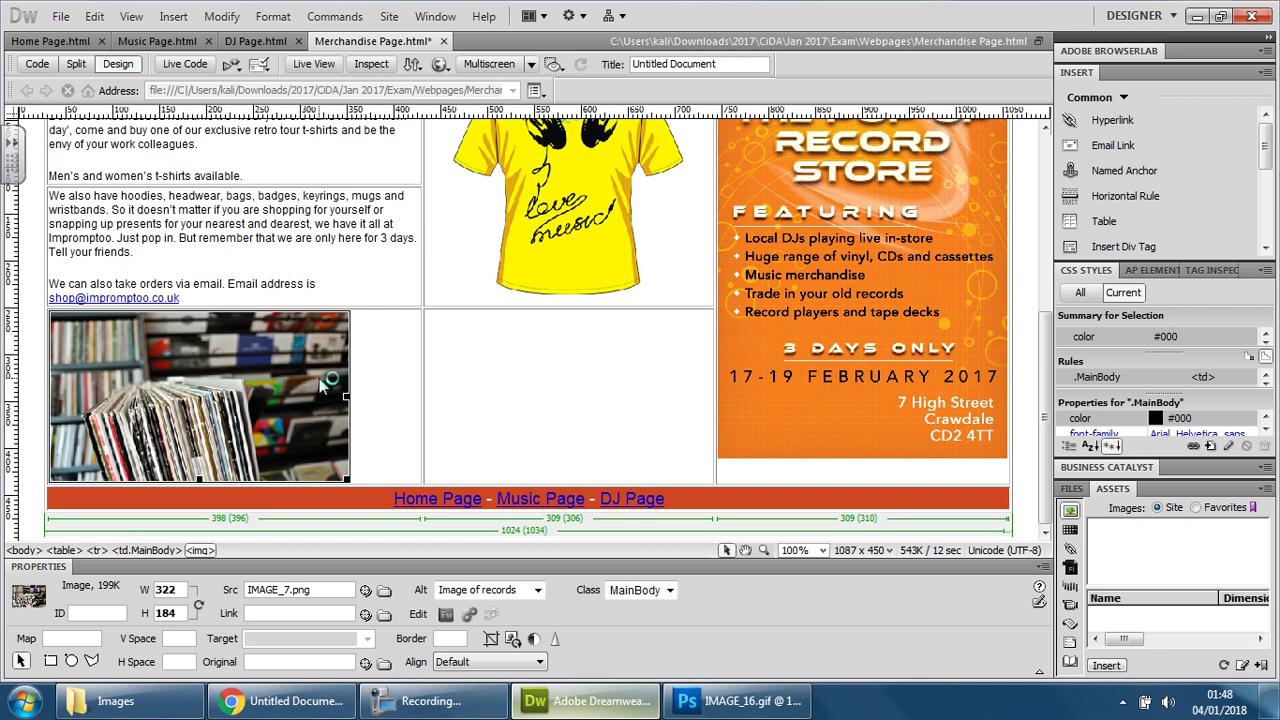
click(491, 638)
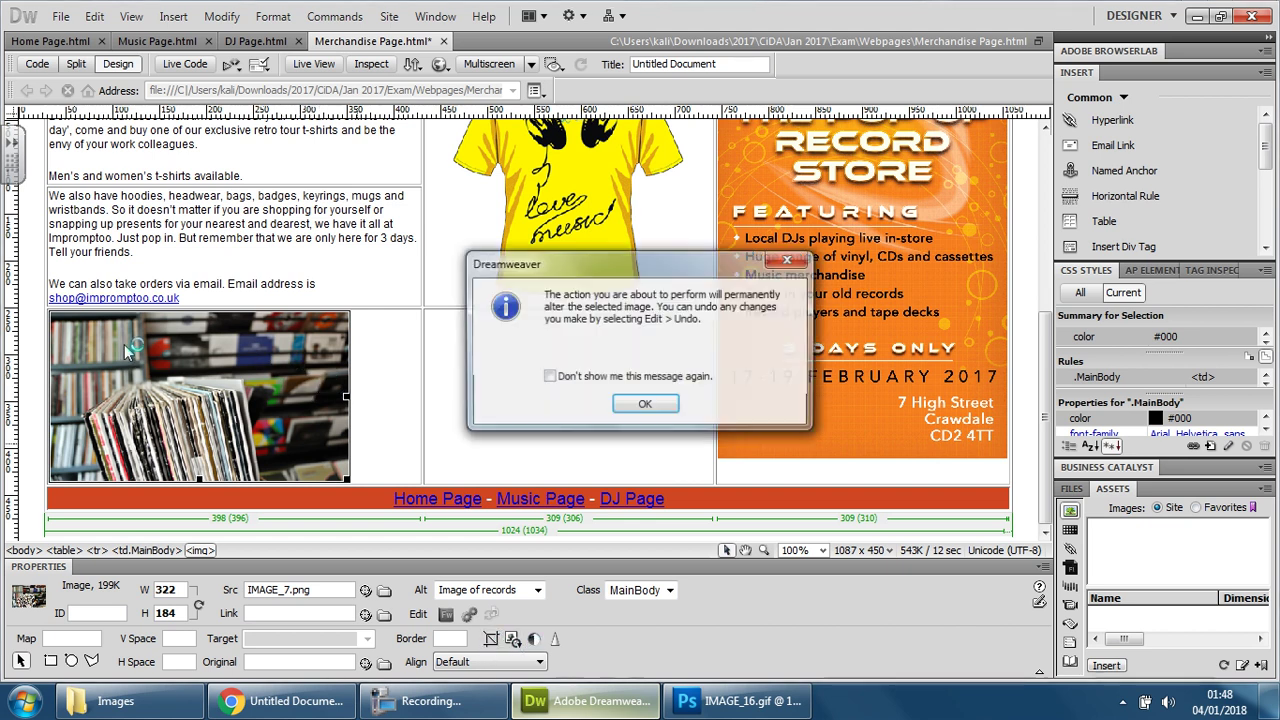
click(645, 404)
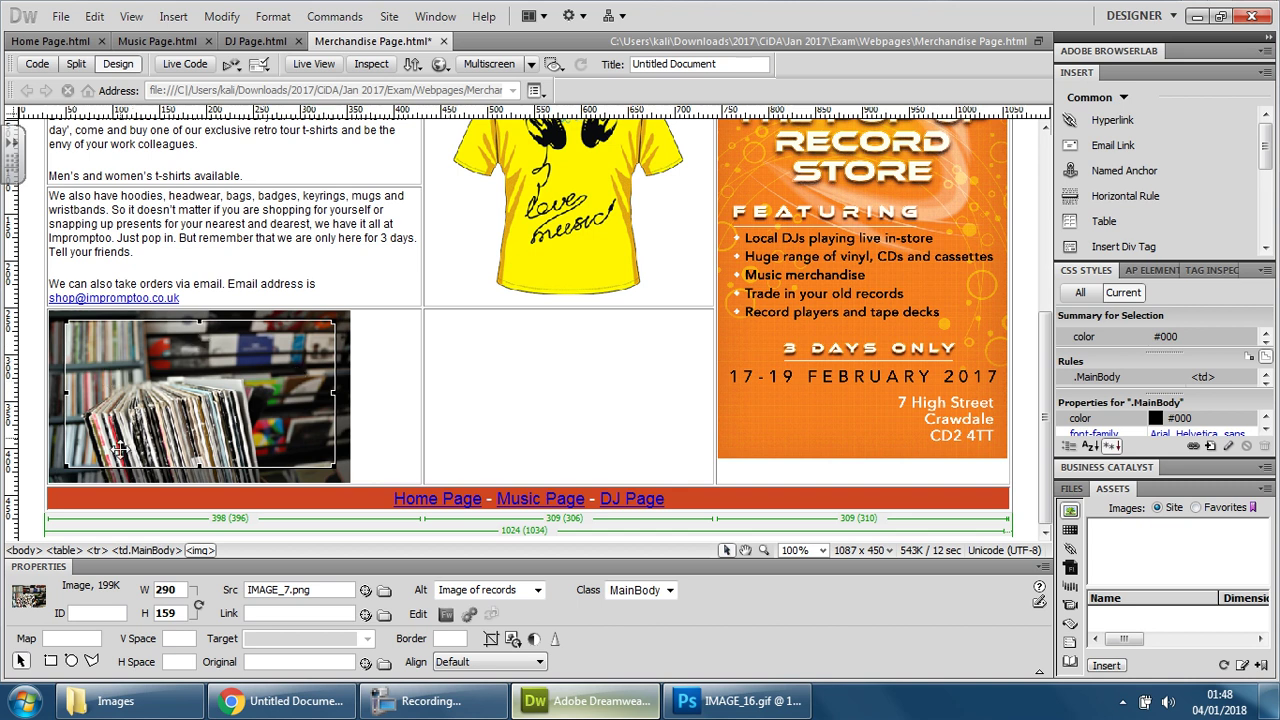
Adjust the records photo to 320 by 180 pixels so it fills its cell.
drag(66, 462, 50, 481)
drag(331, 401, 346, 401)
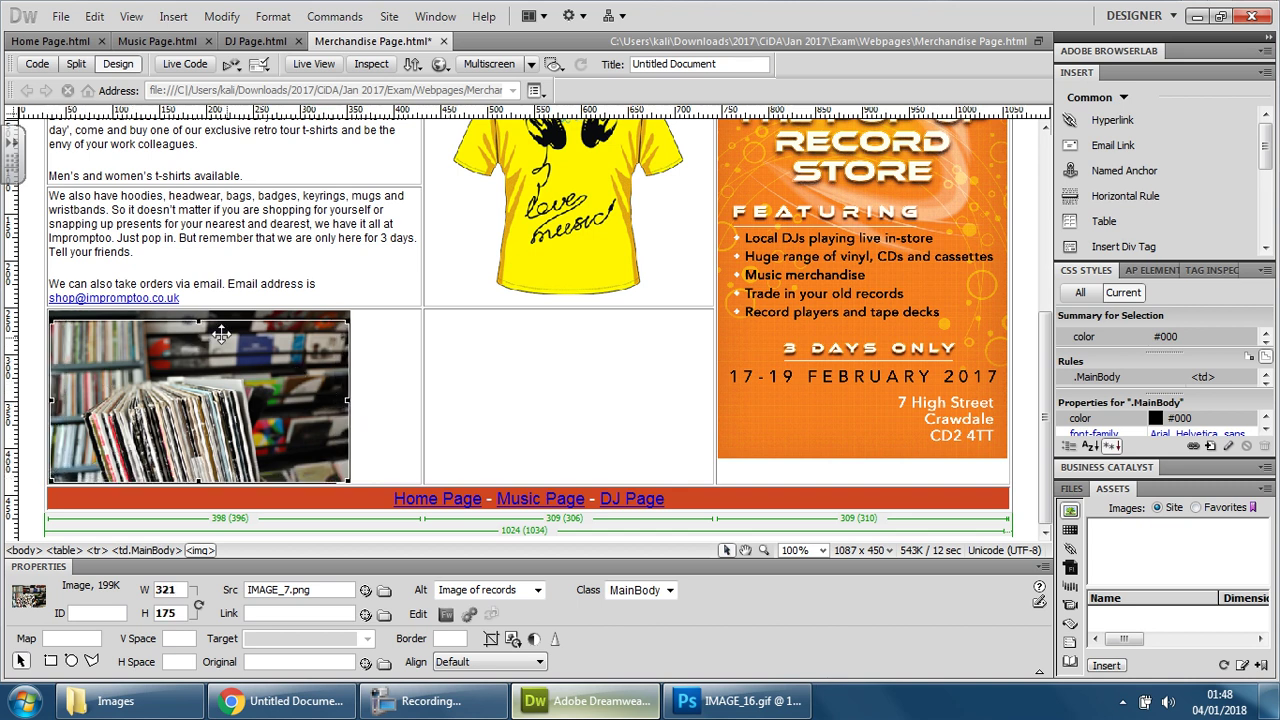
drag(200, 320, 199, 338)
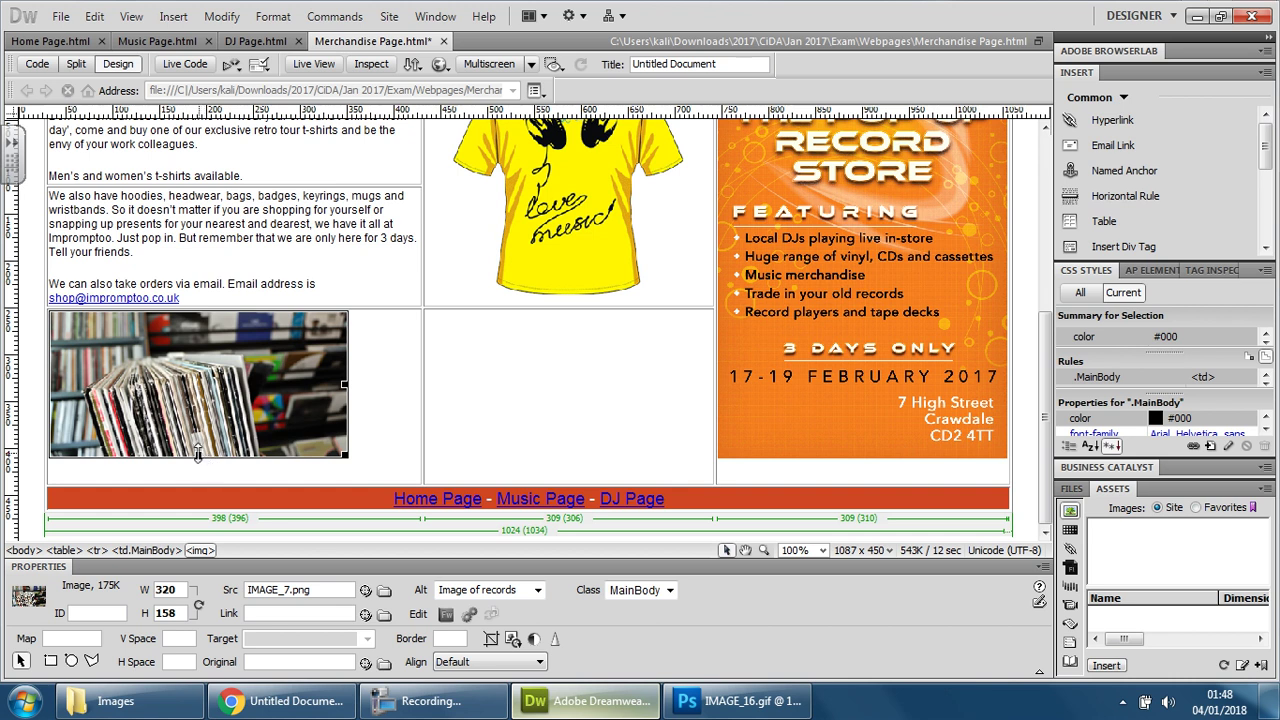
drag(199, 456, 200, 477)
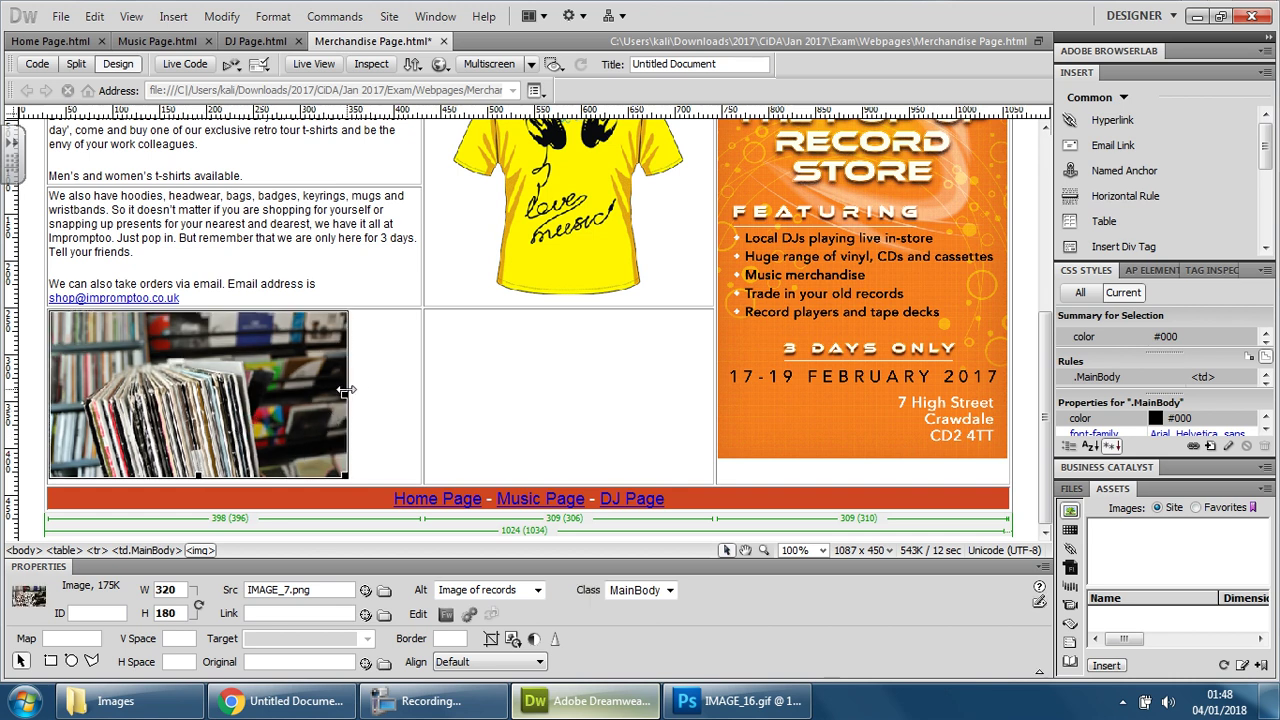
click(379, 444)
click(483, 430)
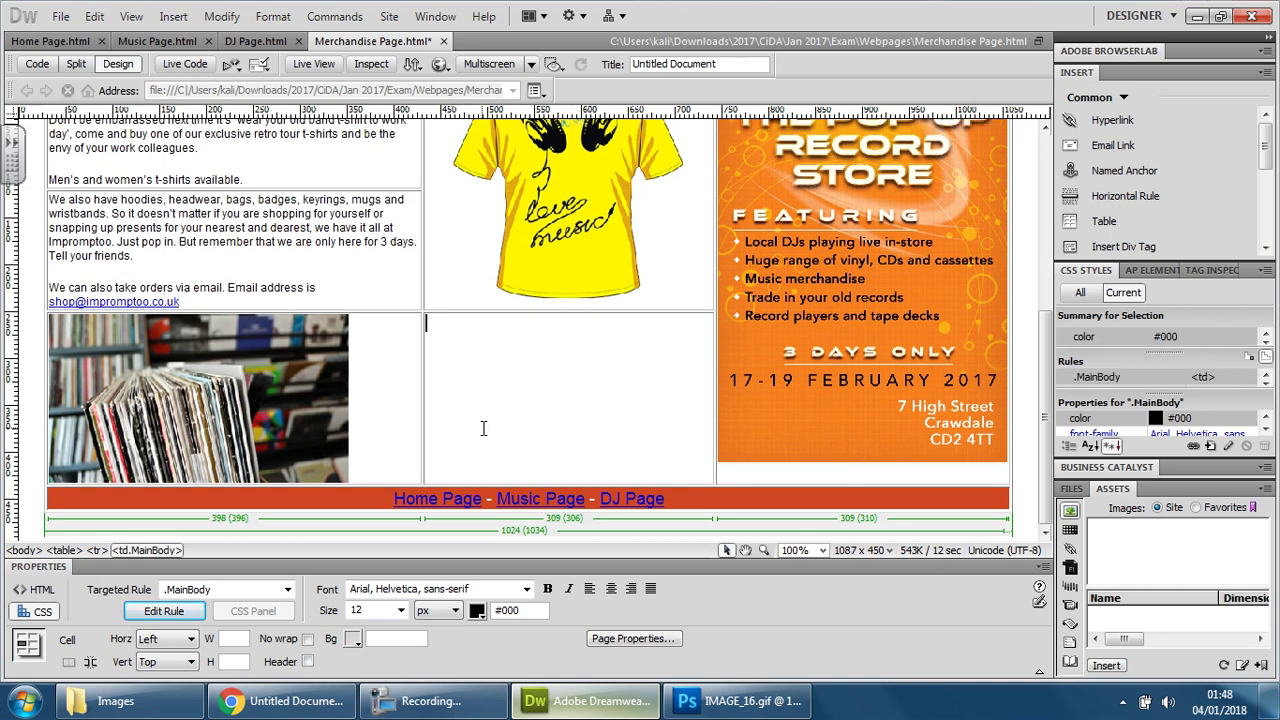
Preview the Merchandise page full screen in Chrome to check the records photo, then close the tab.
click(440, 63)
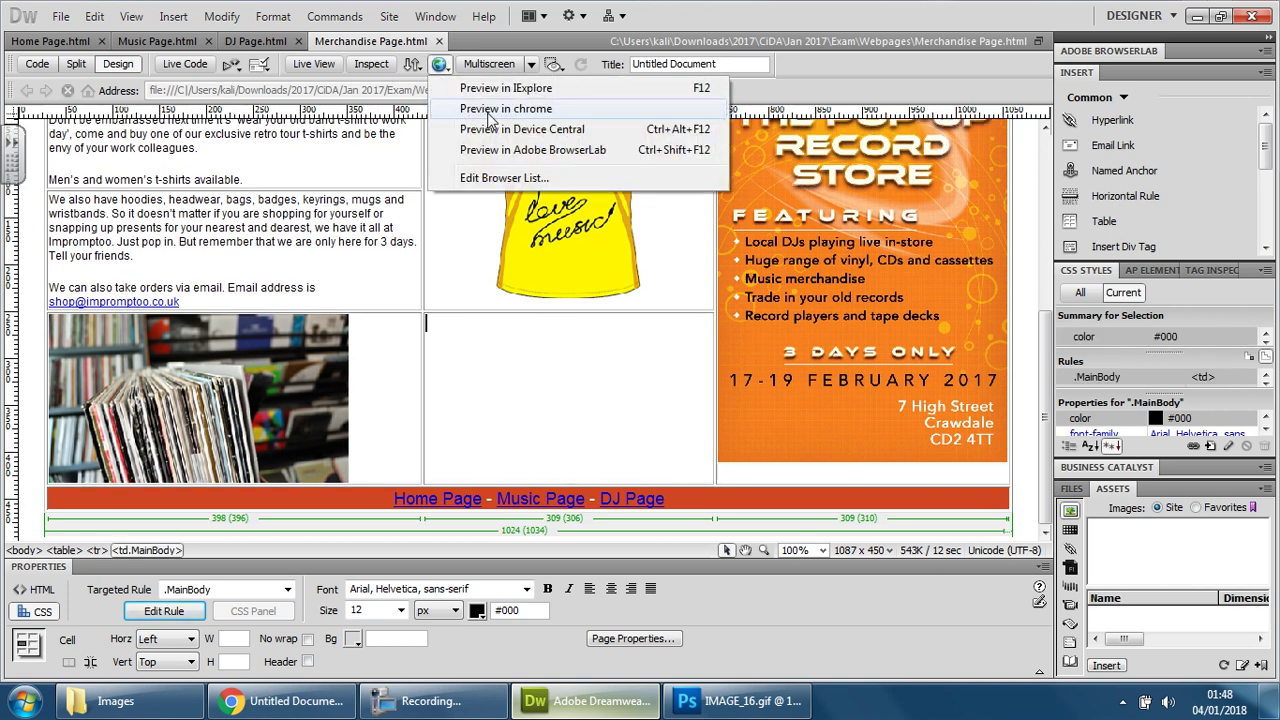
click(490, 108)
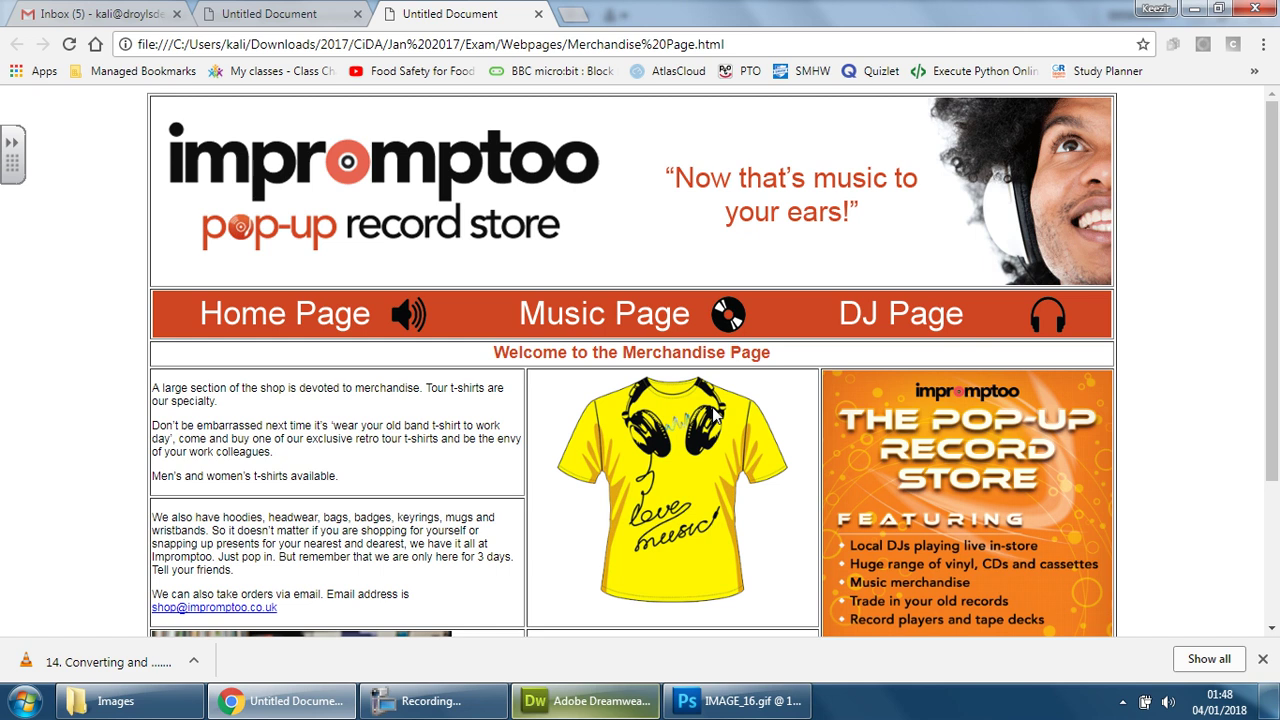
key(F11)
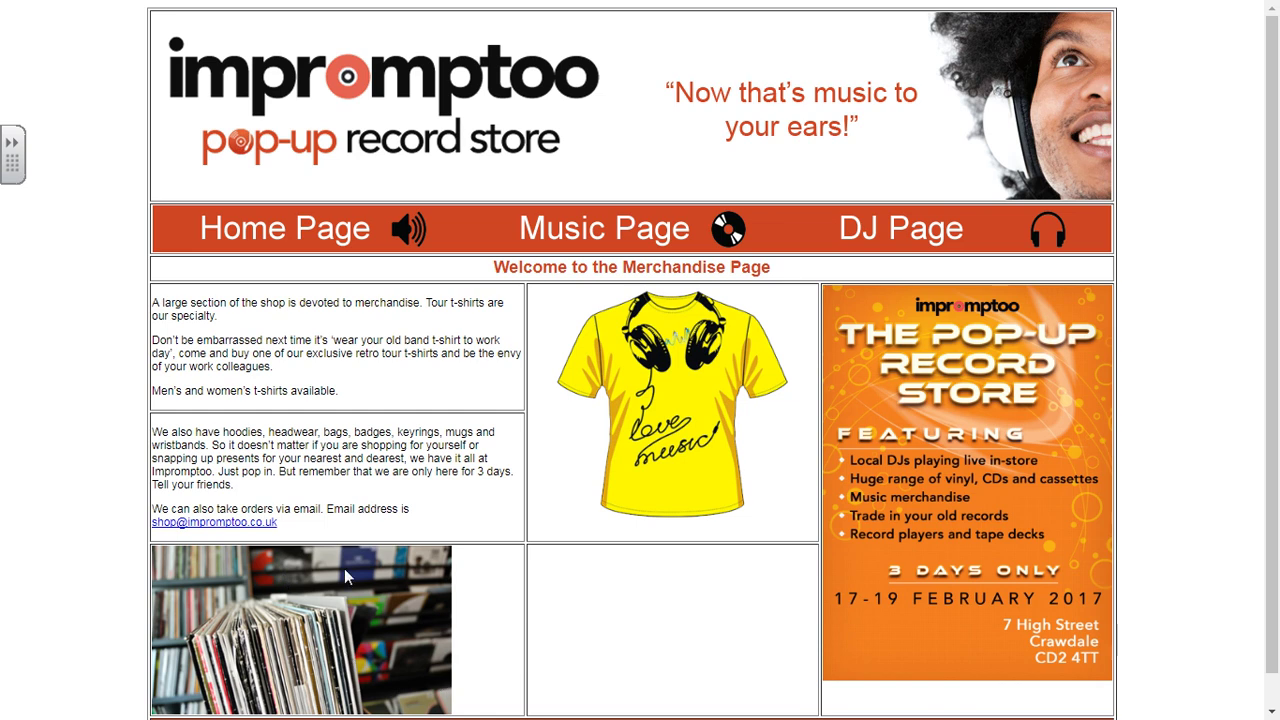
key(F11)
click(539, 14)
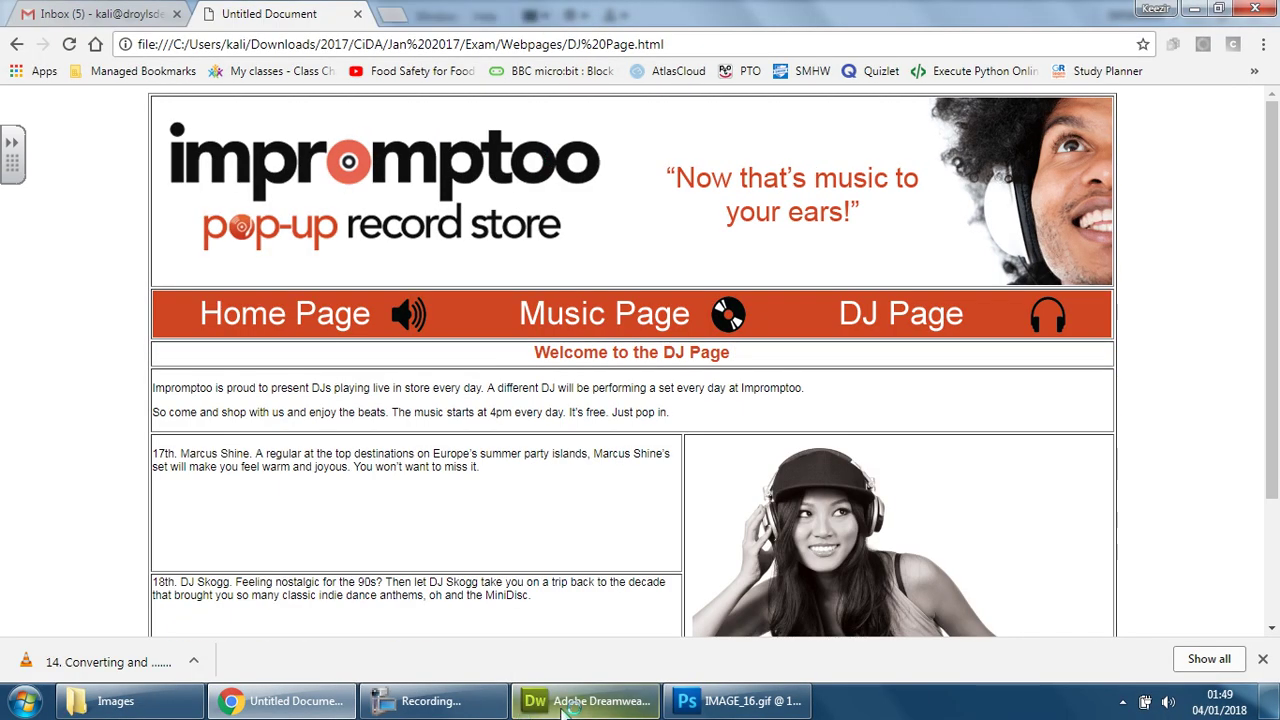
click(590, 700)
Crop the records photo to a tighter strip over the records stack.
click(213, 478)
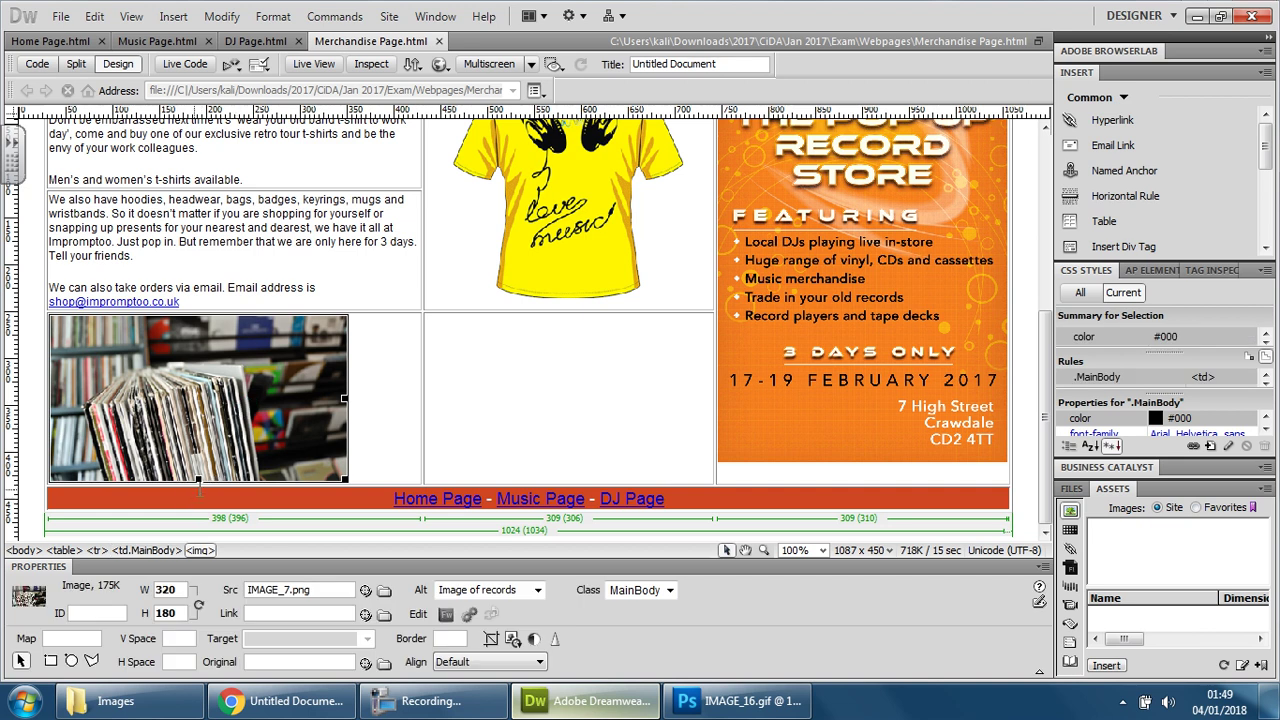
click(491, 640)
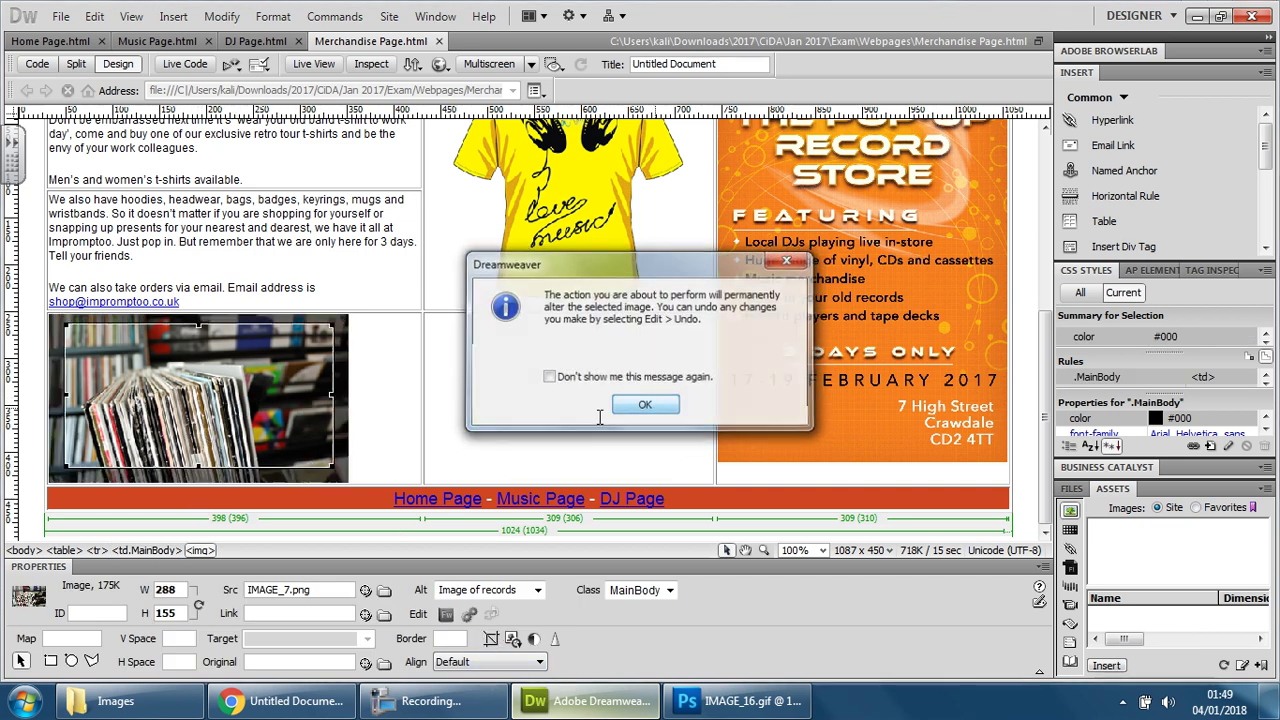
click(638, 405)
drag(172, 420, 155, 435)
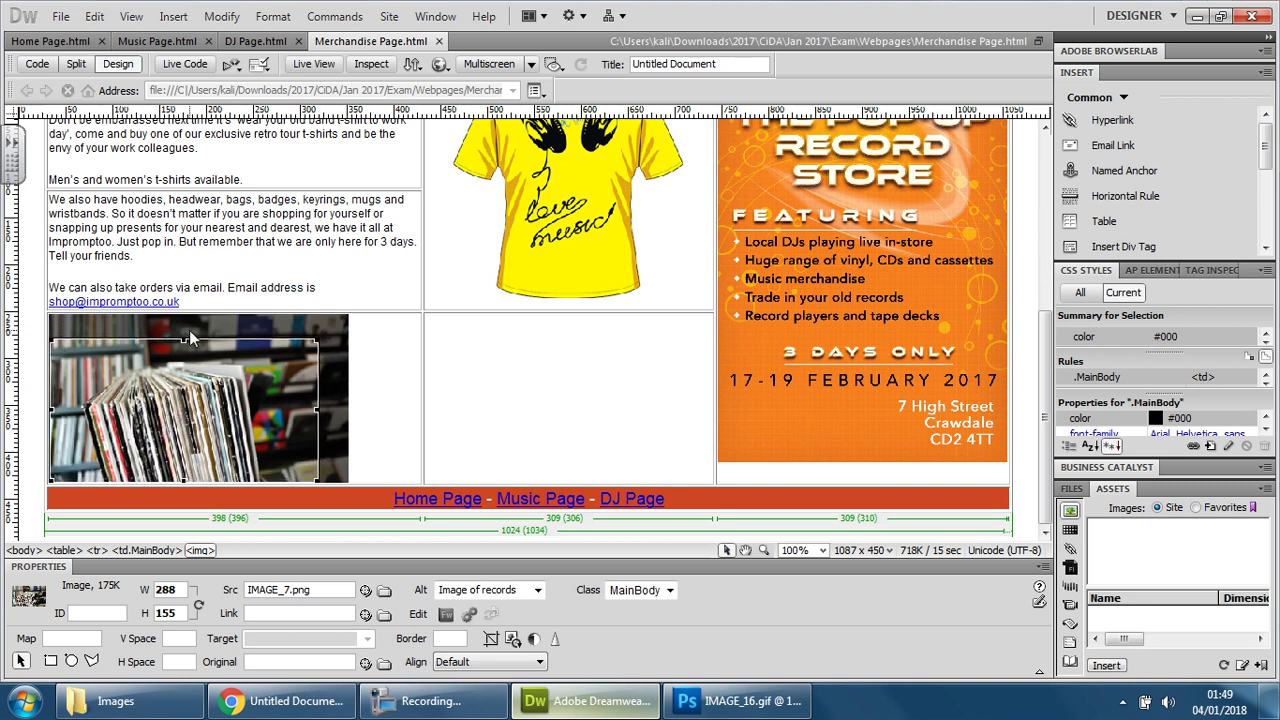
drag(183, 338, 183, 351)
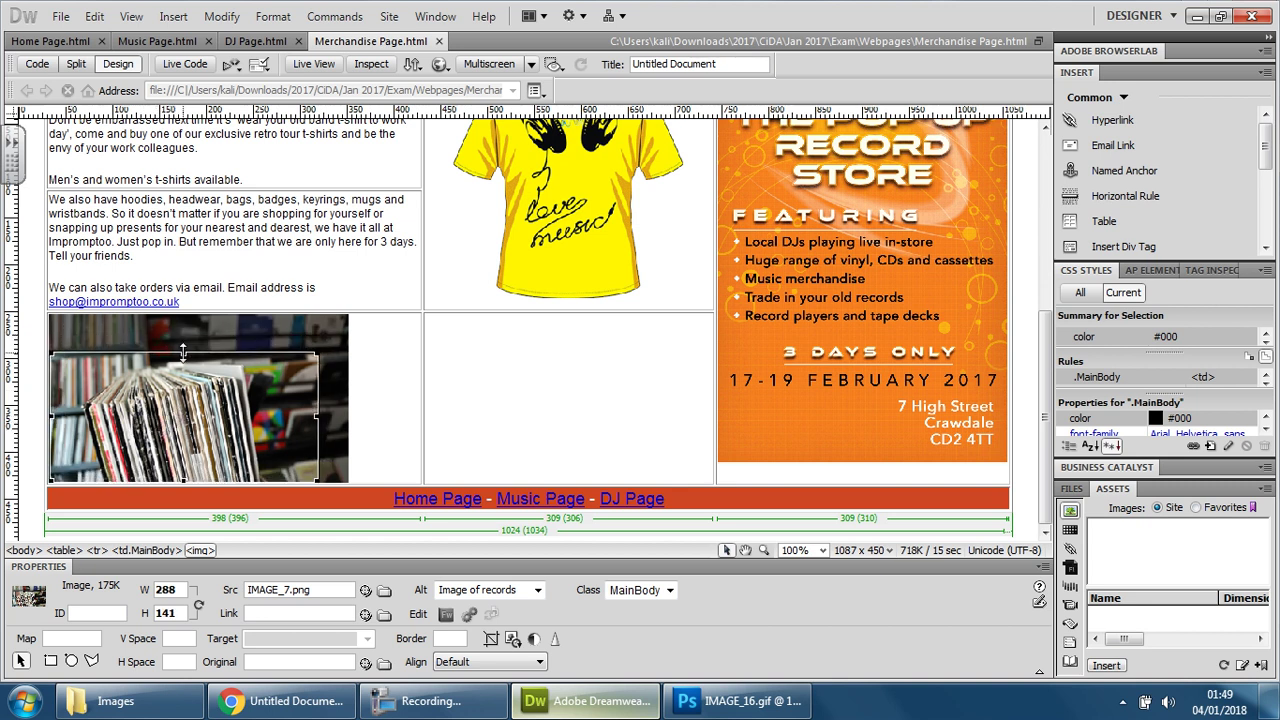
drag(318, 413, 348, 413)
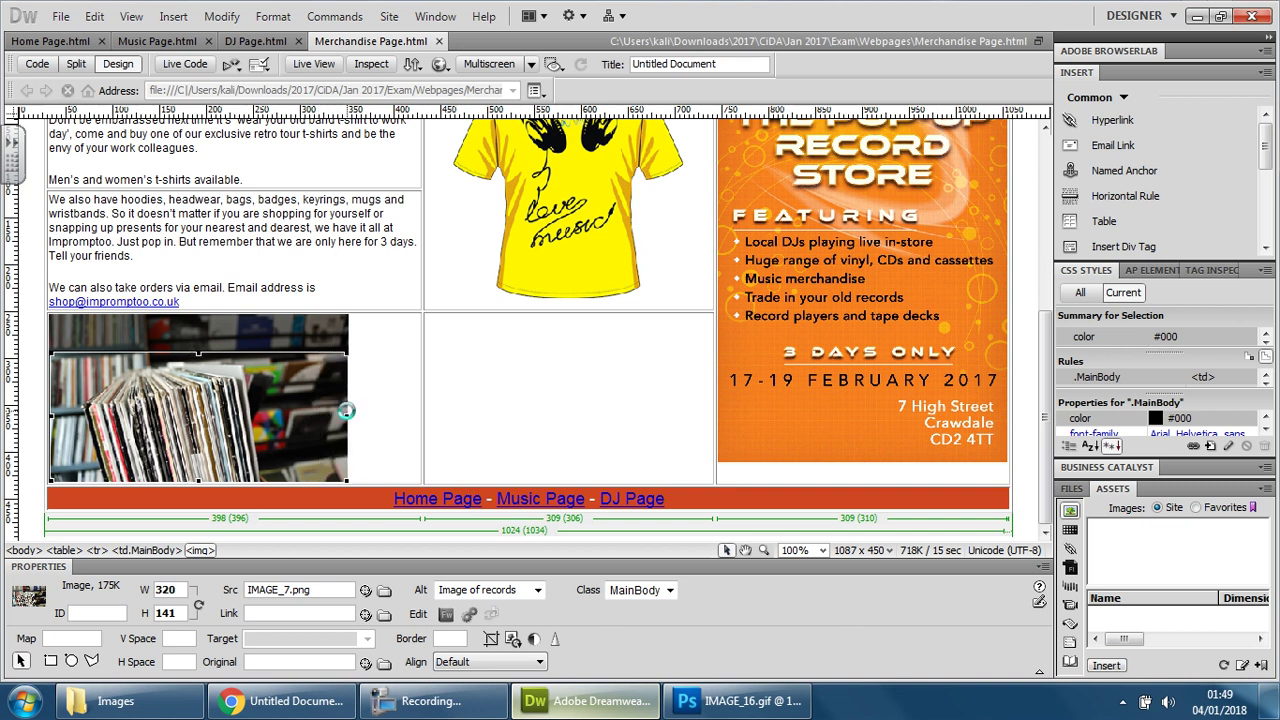
key(Return)
click(518, 418)
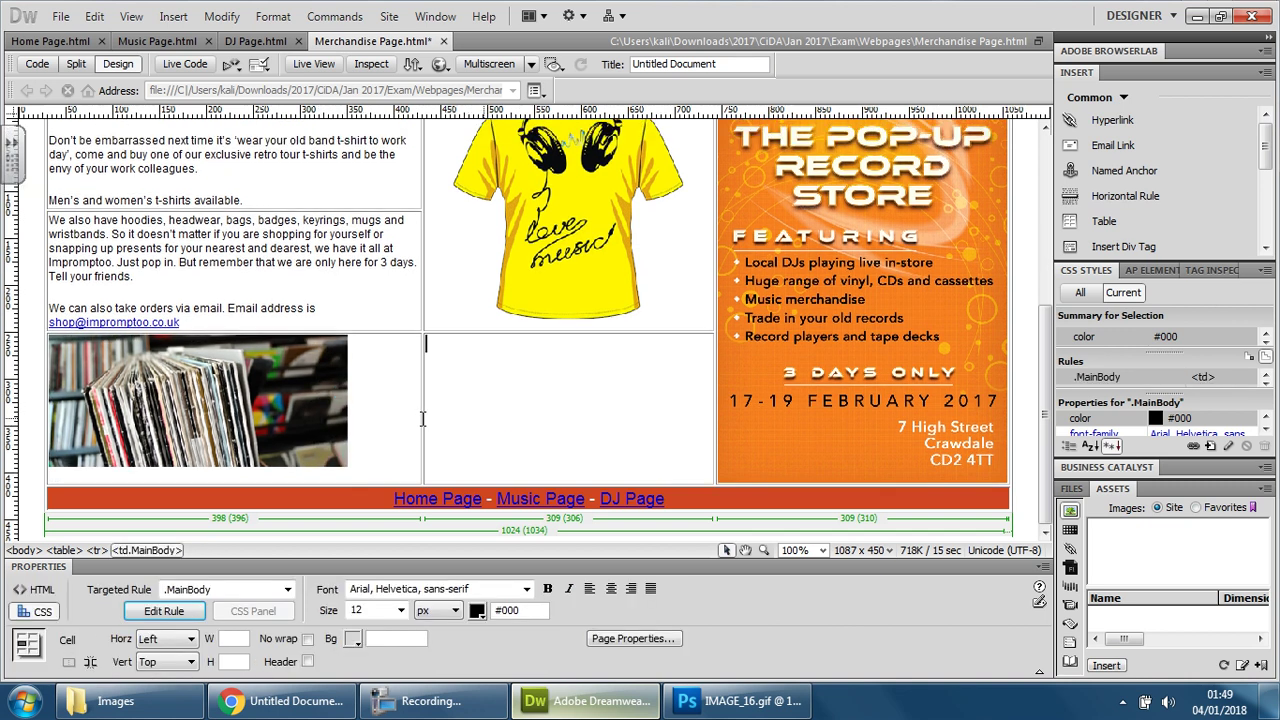
Enlarge the cropped records photo to about 343 x 157 and save the Merchandise page.
click(275, 443)
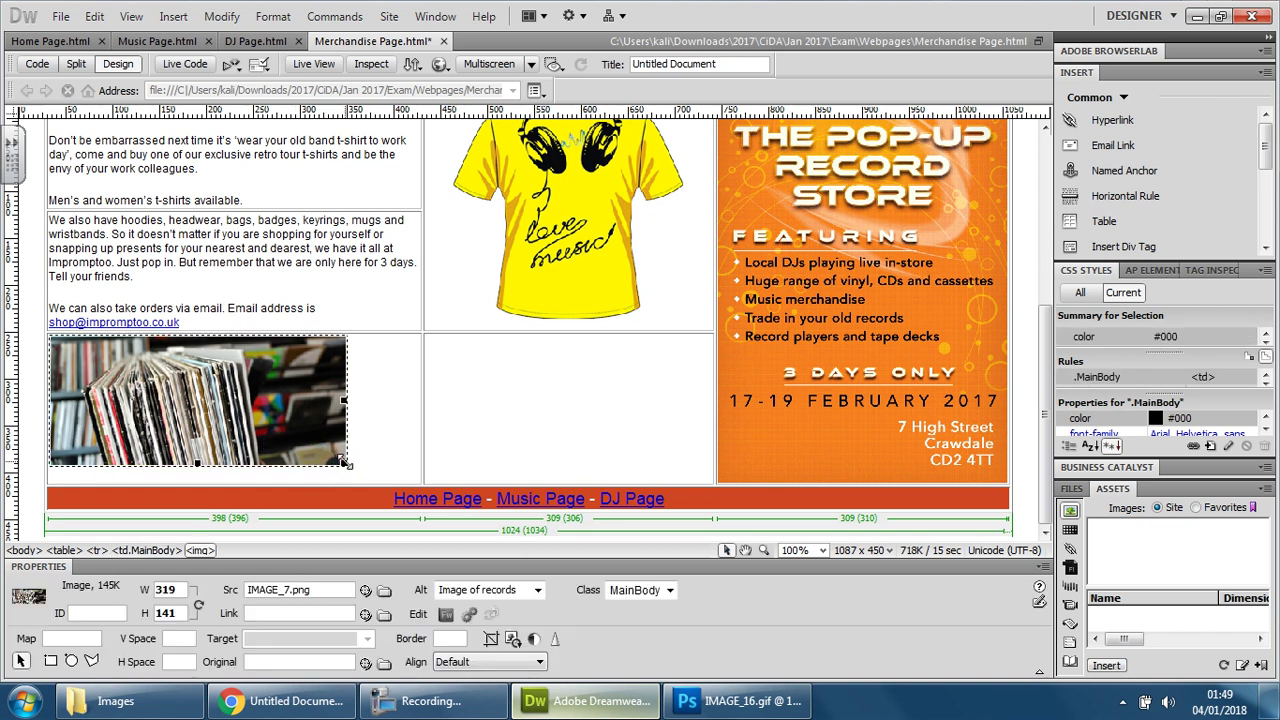
drag(343, 462, 369, 481)
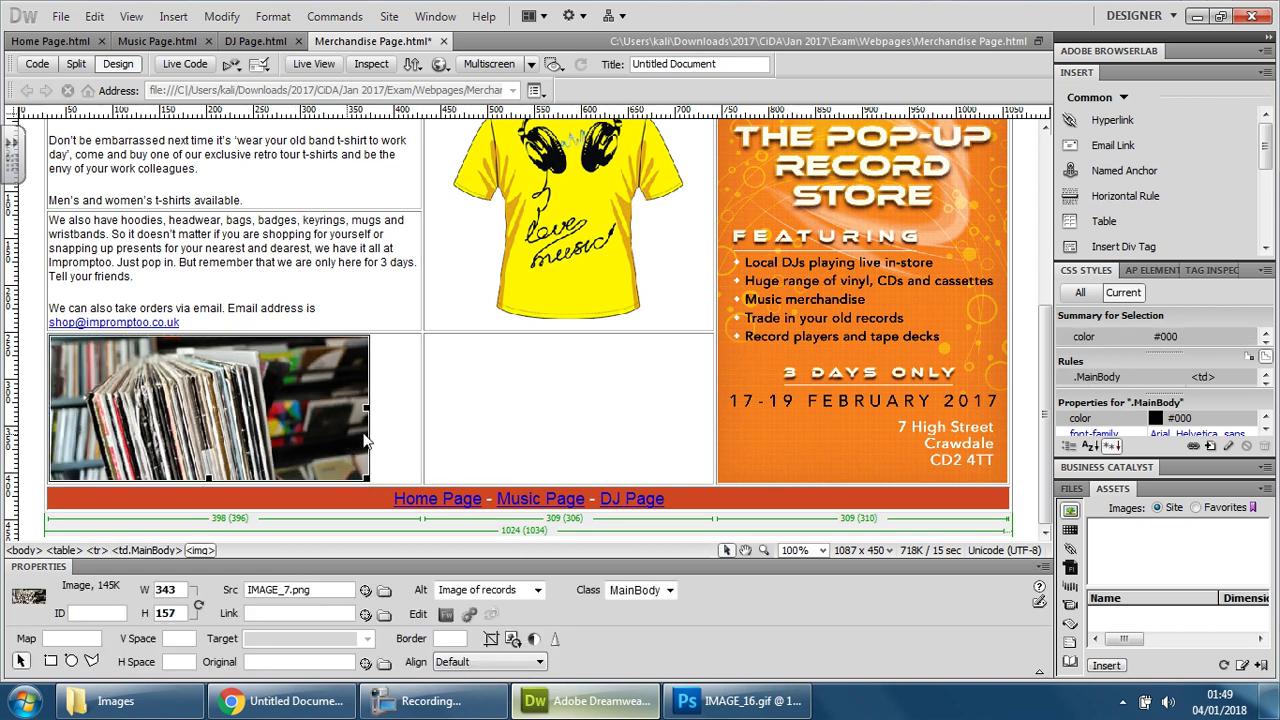
click(505, 400)
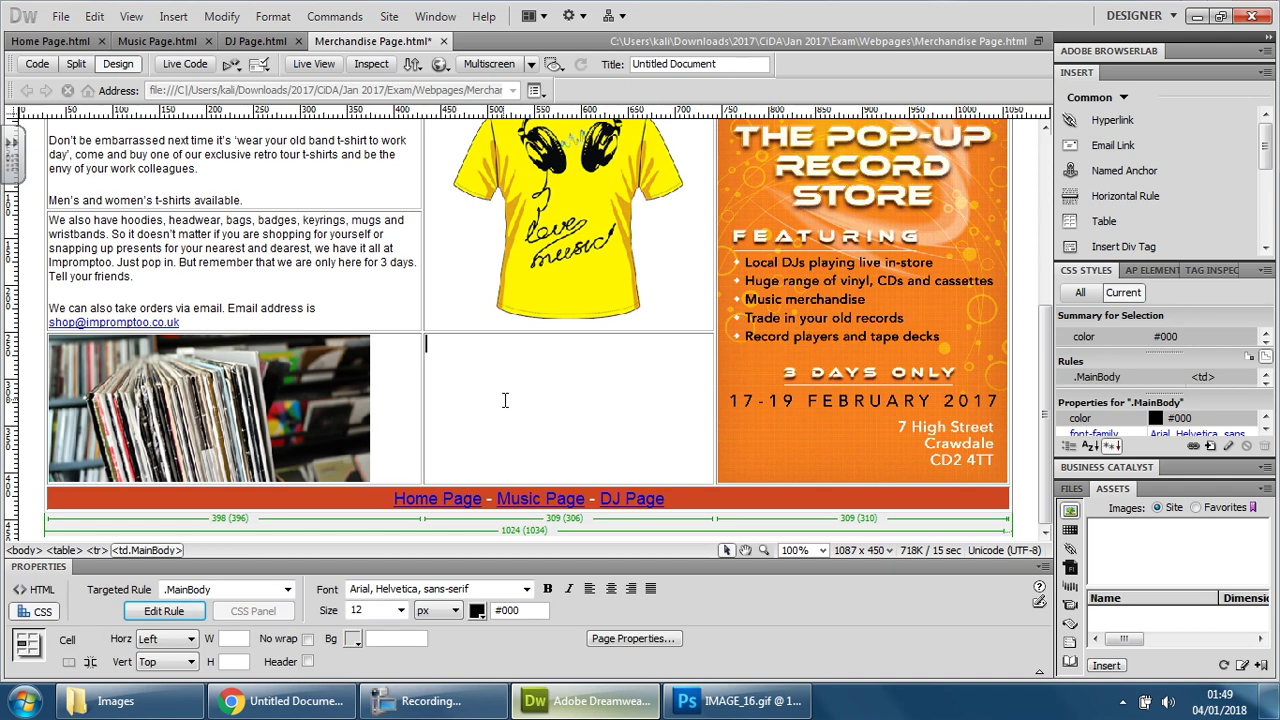
key(ctrl+s)
Preview the Merchandise page full screen in Chrome, then close the preview tab.
click(443, 66)
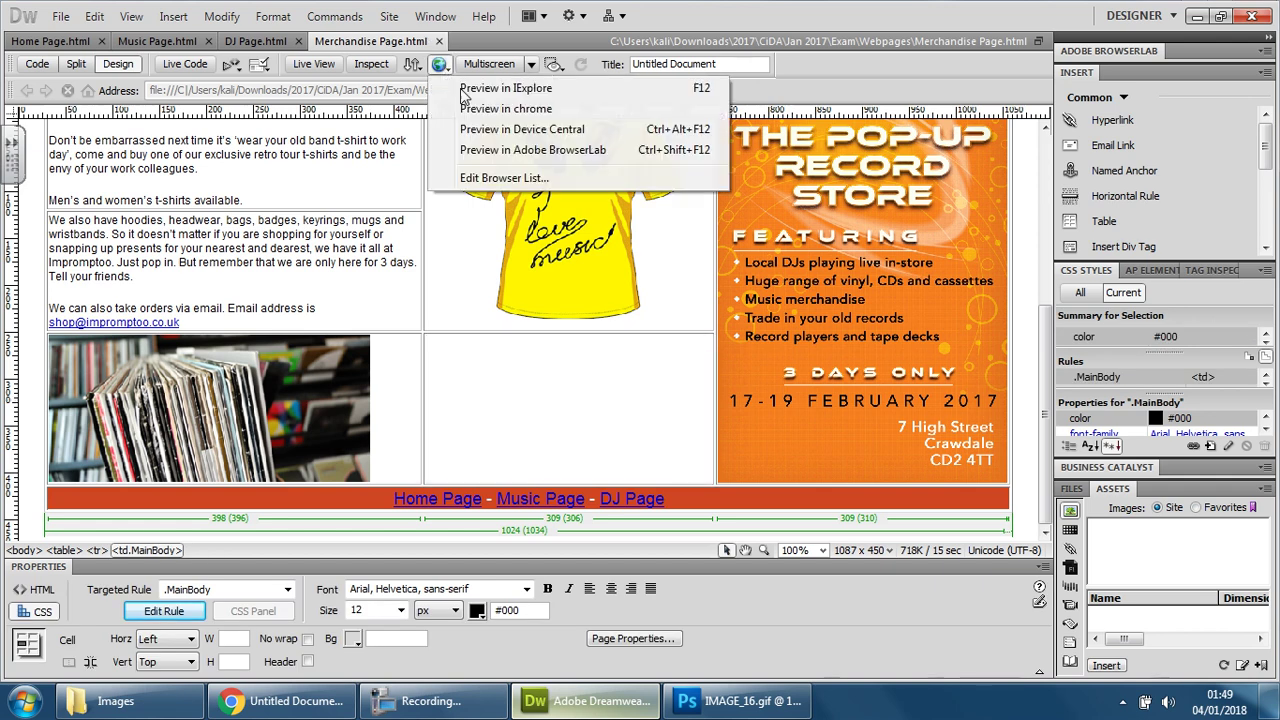
click(488, 108)
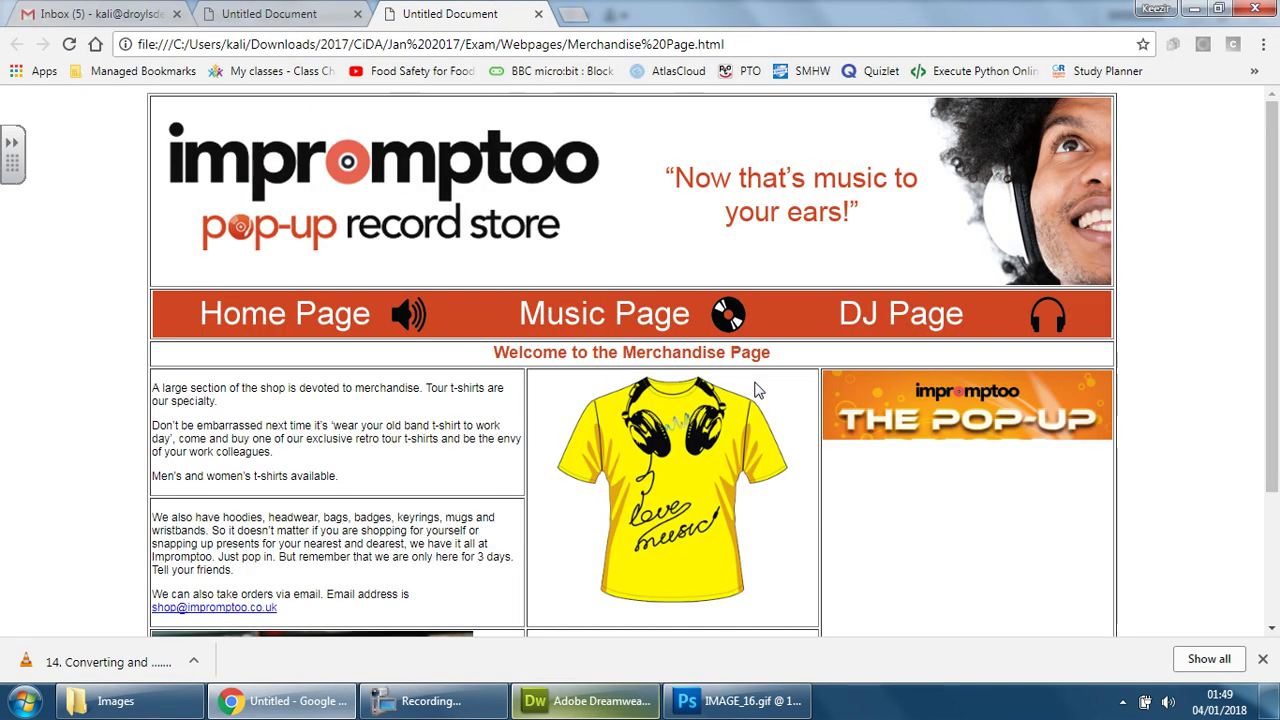
key(F11)
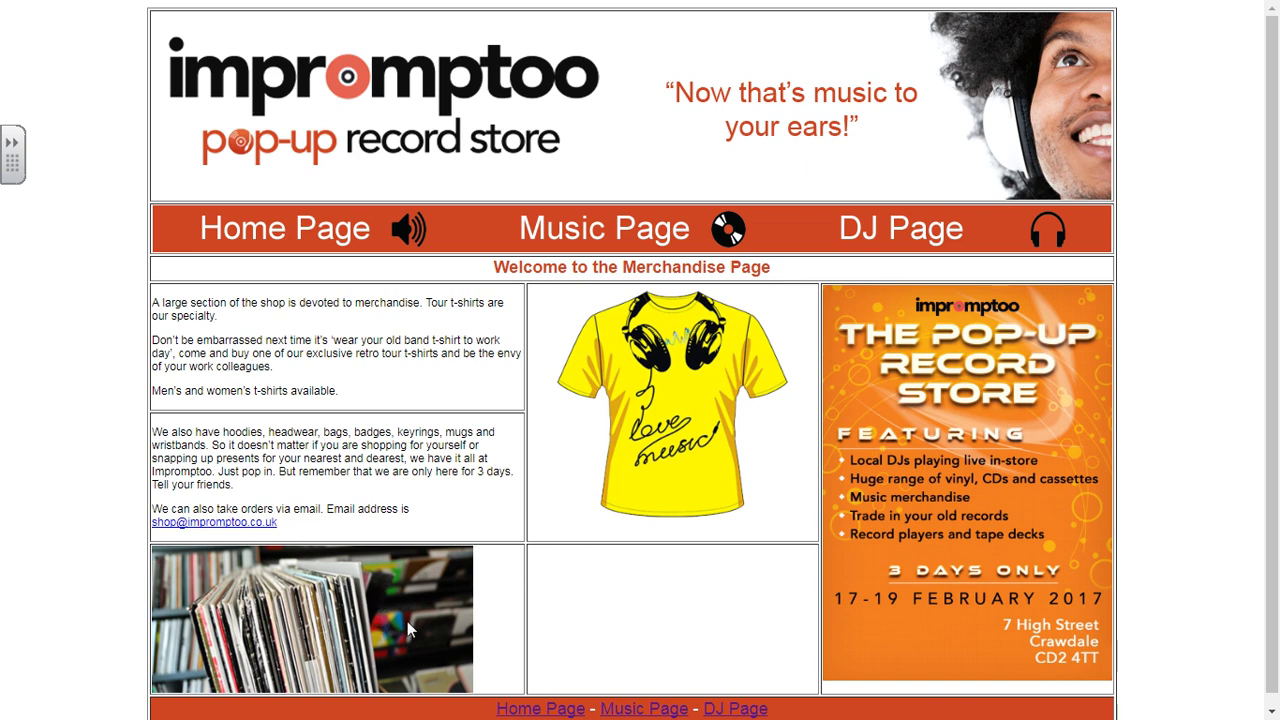
key(F11)
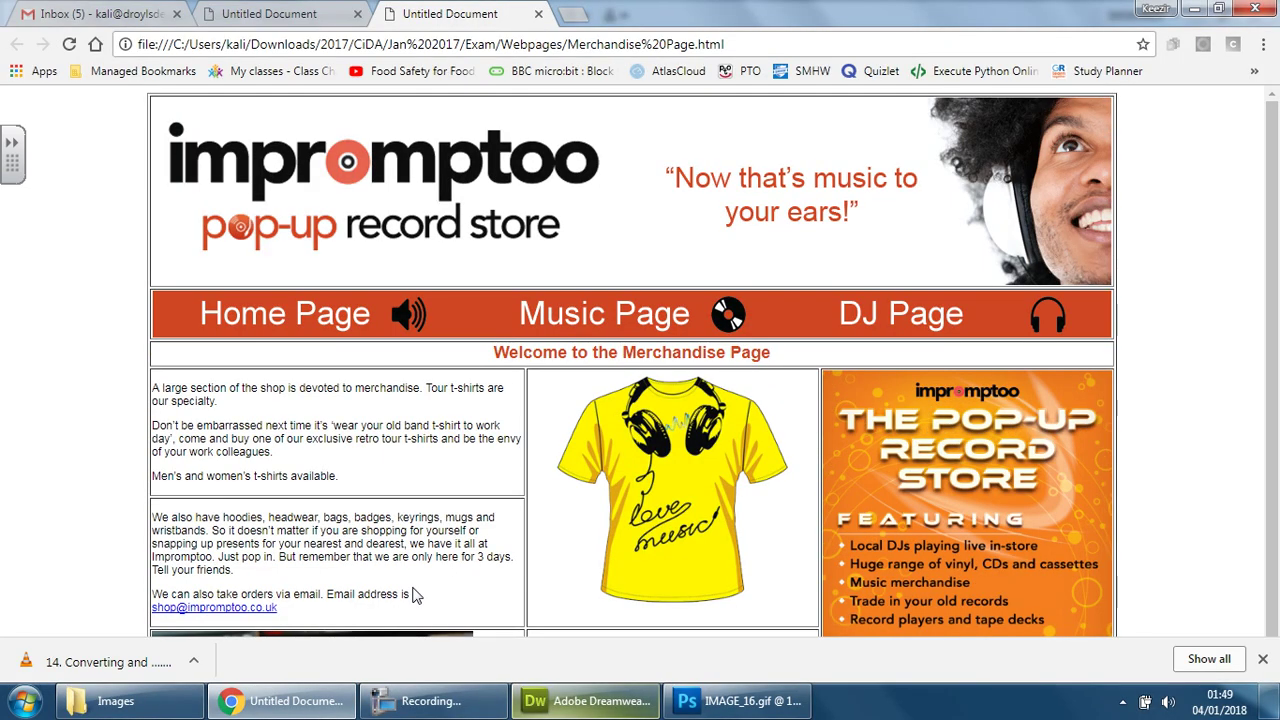
click(539, 15)
Set the records photo cell's horizontal alignment to Center.
click(590, 700)
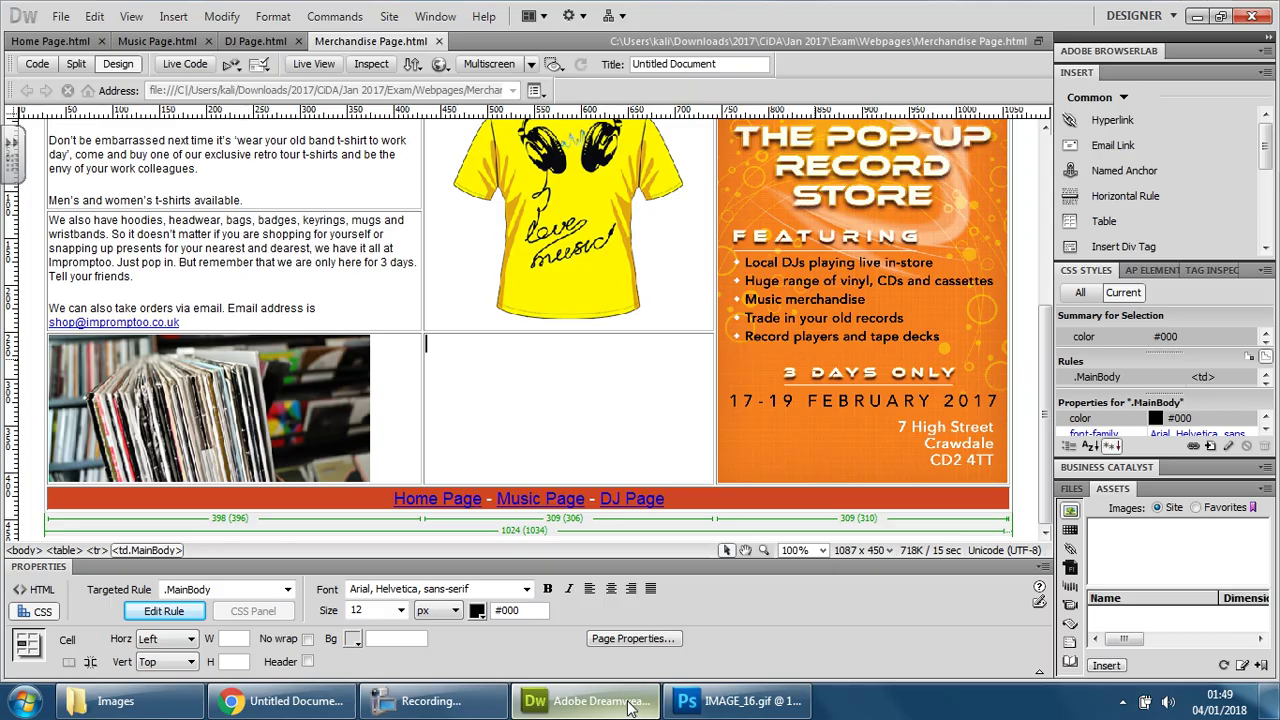
click(224, 358)
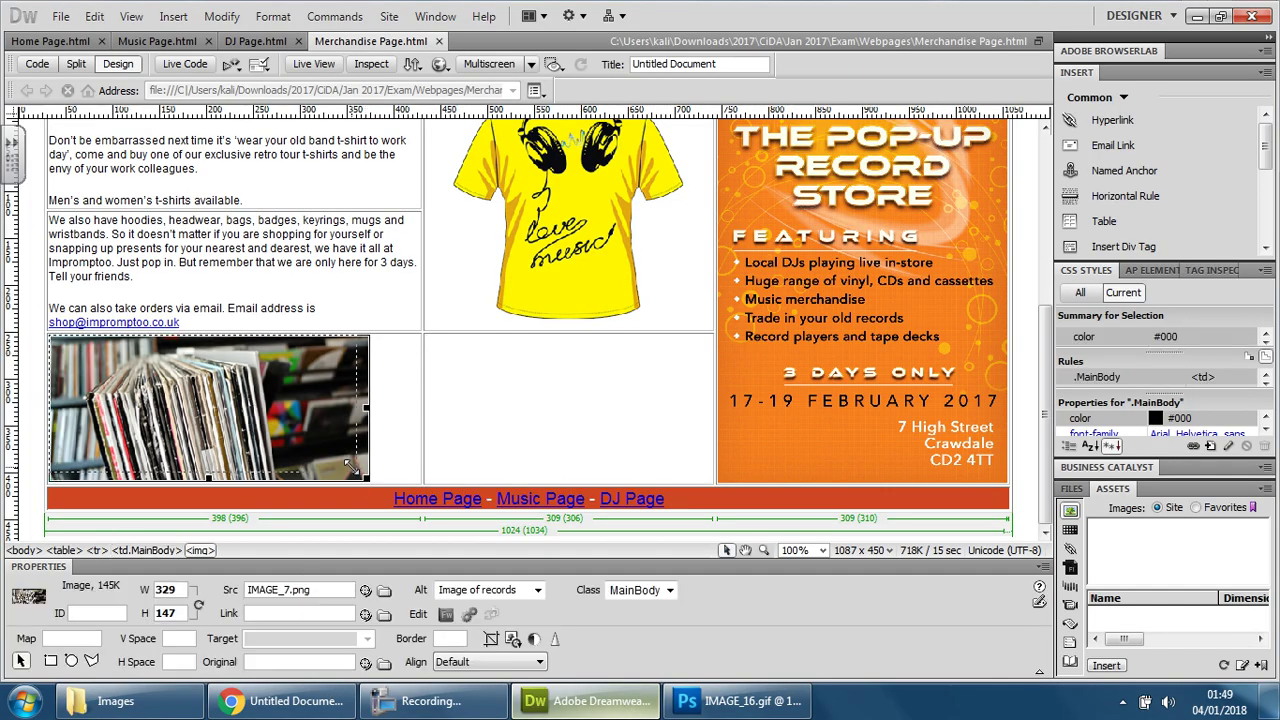
click(395, 410)
click(165, 662)
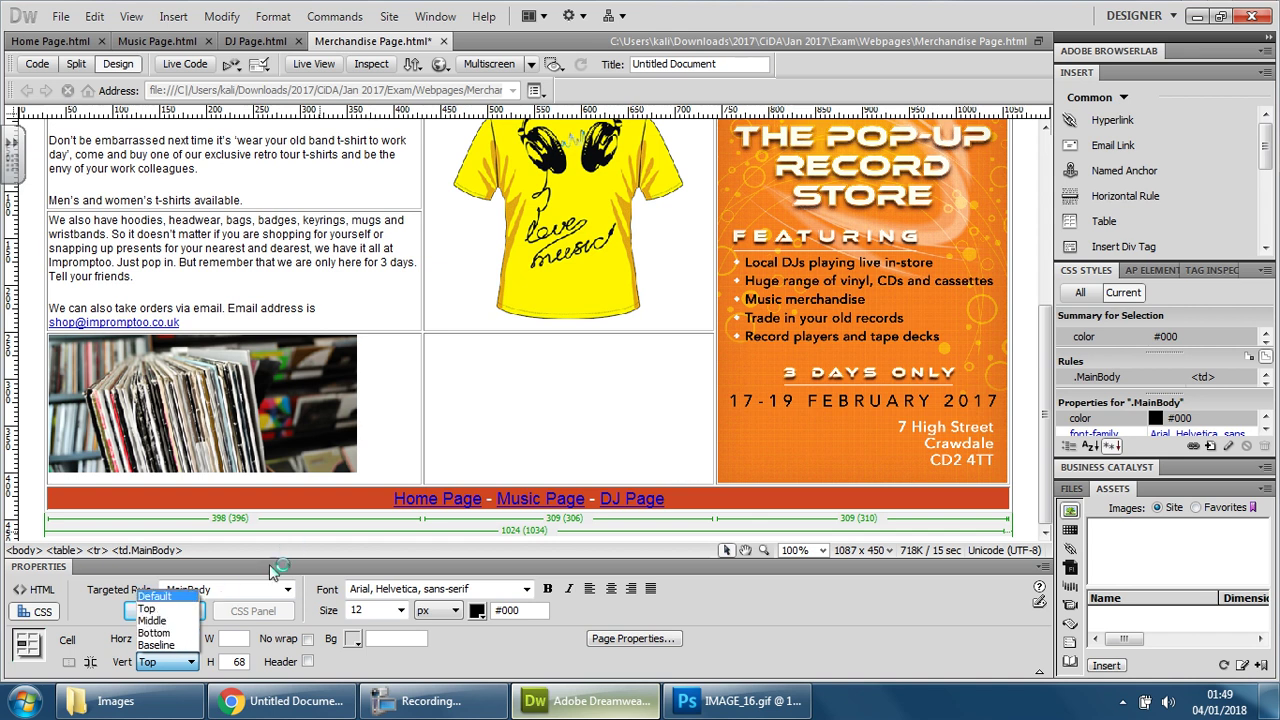
click(325, 590)
click(170, 639)
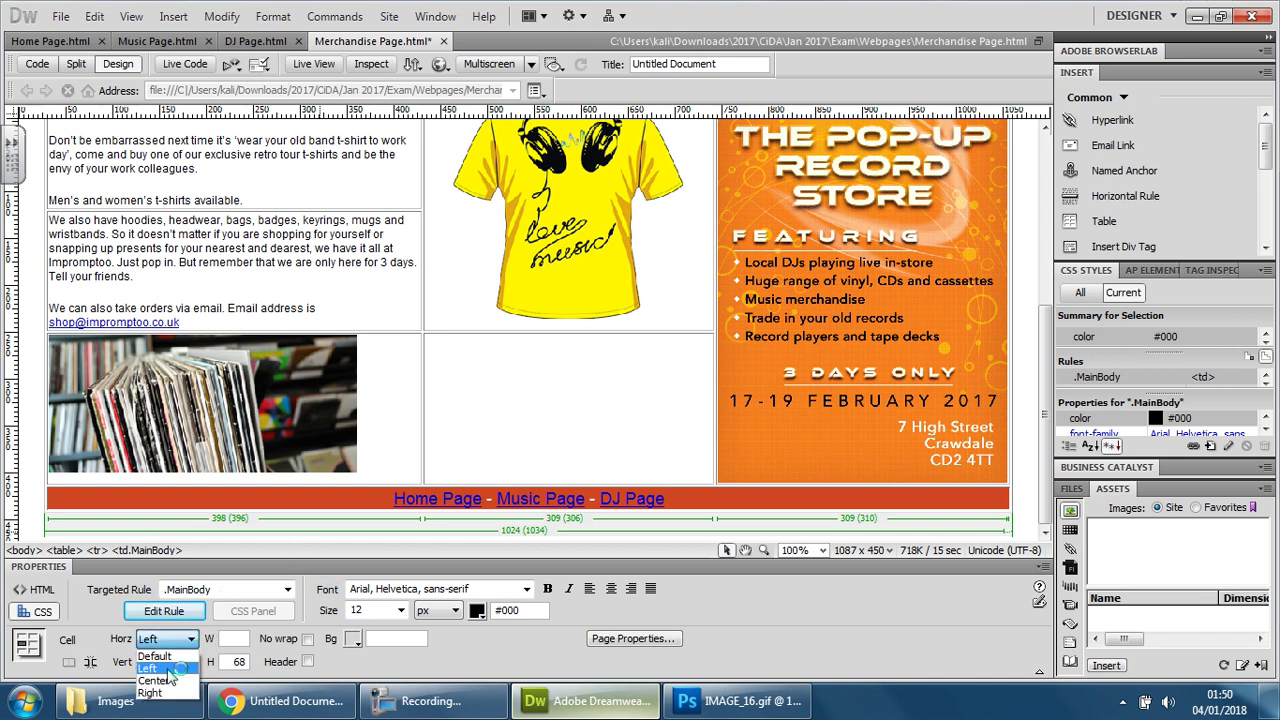
click(170, 683)
Set the records photo cell's vertical alignment to Bottom.
click(580, 403)
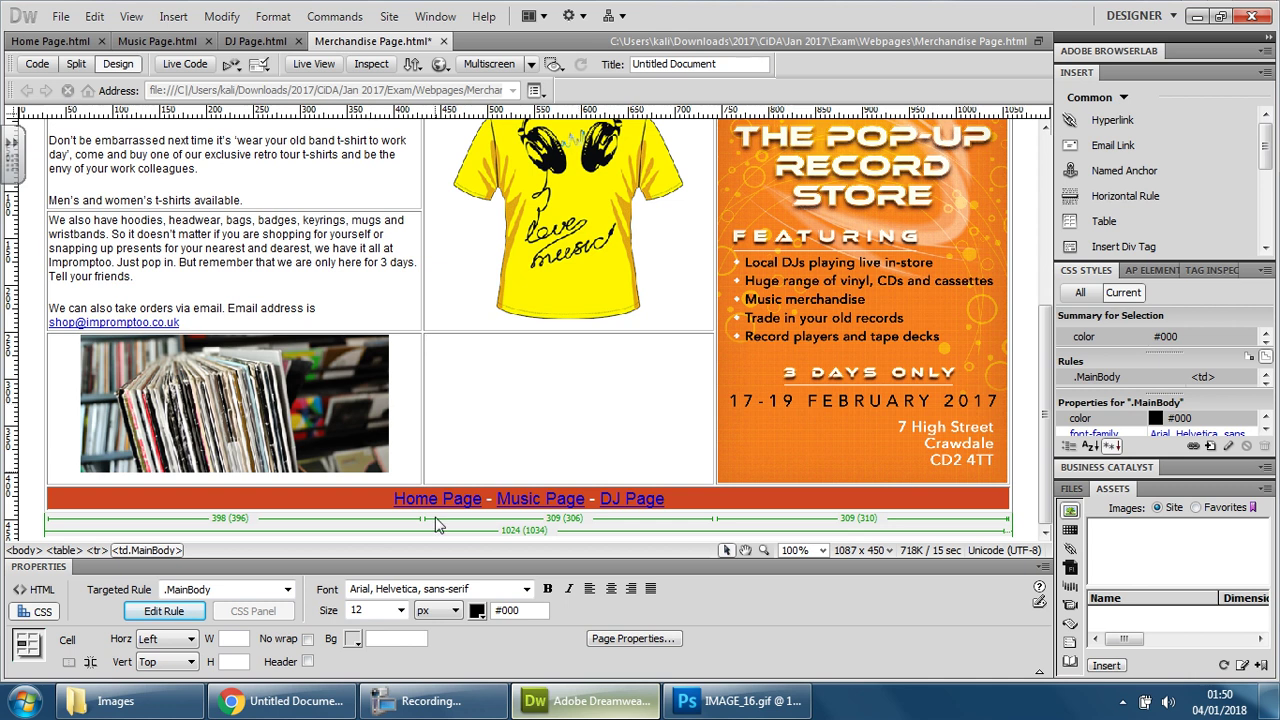
click(406, 390)
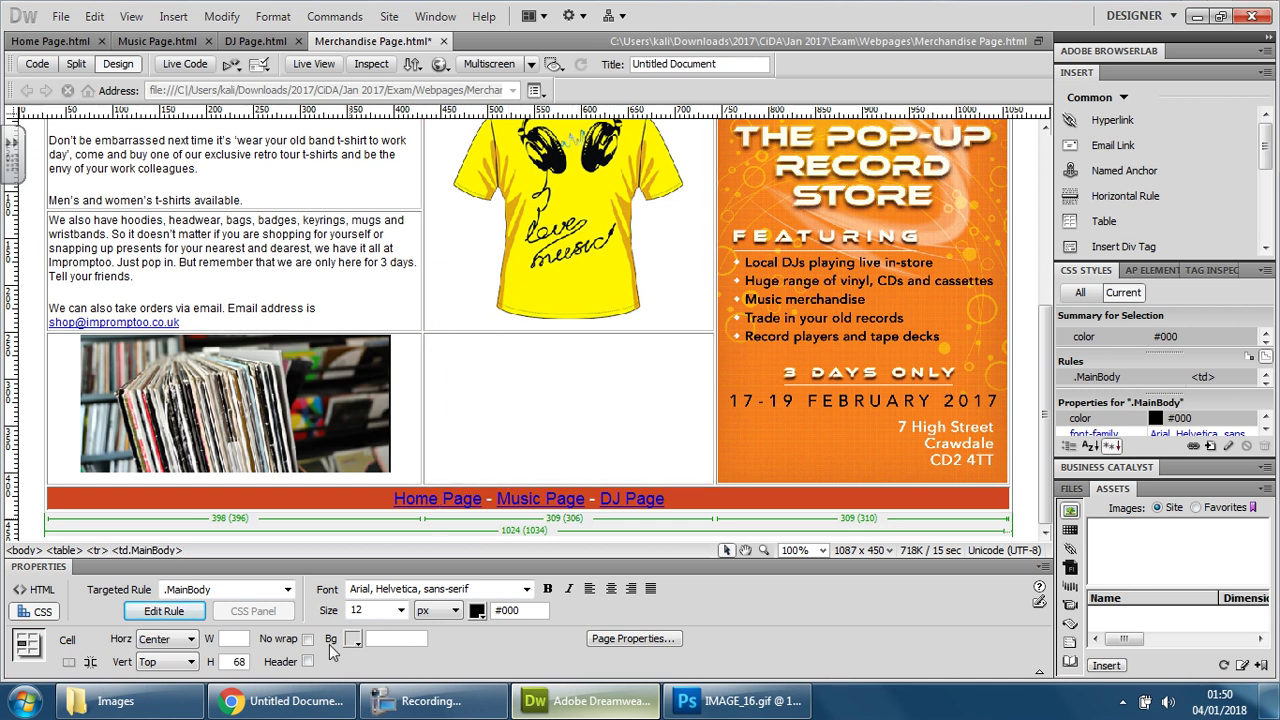
click(170, 662)
click(176, 632)
click(480, 440)
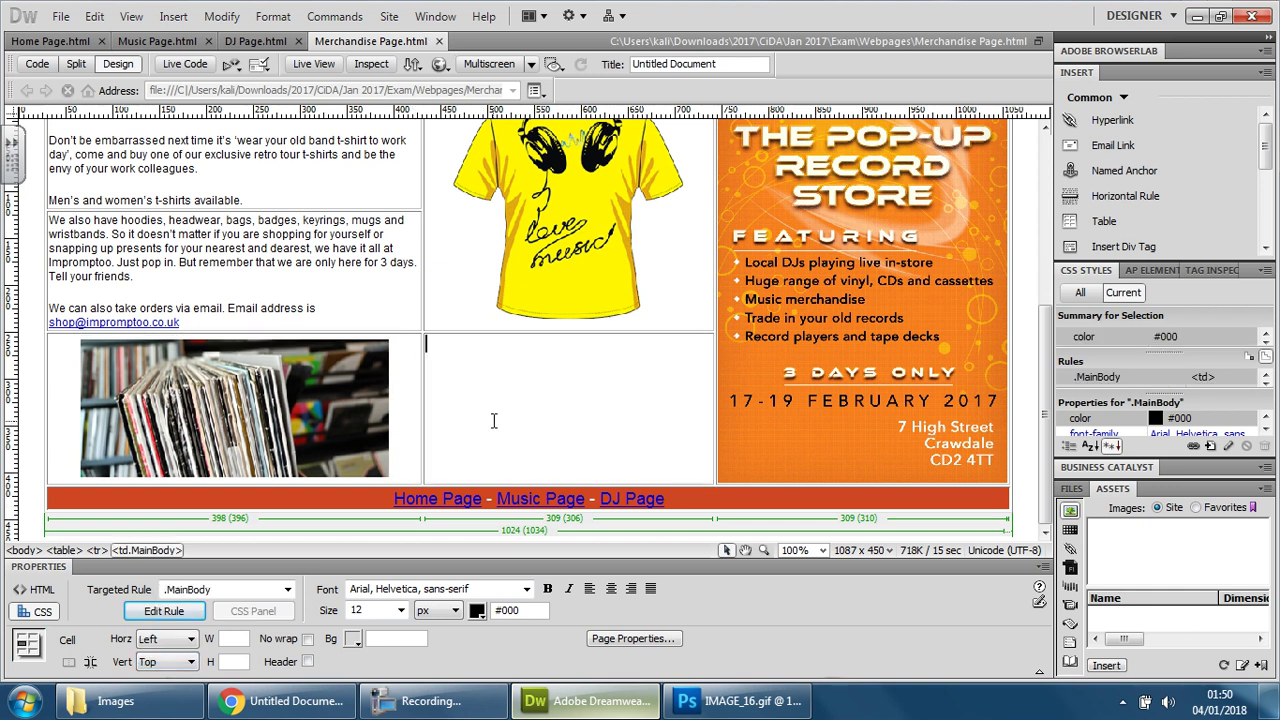
click(440, 64)
Preview the updated Merchandise page full screen in Chrome, then close its tab.
click(495, 108)
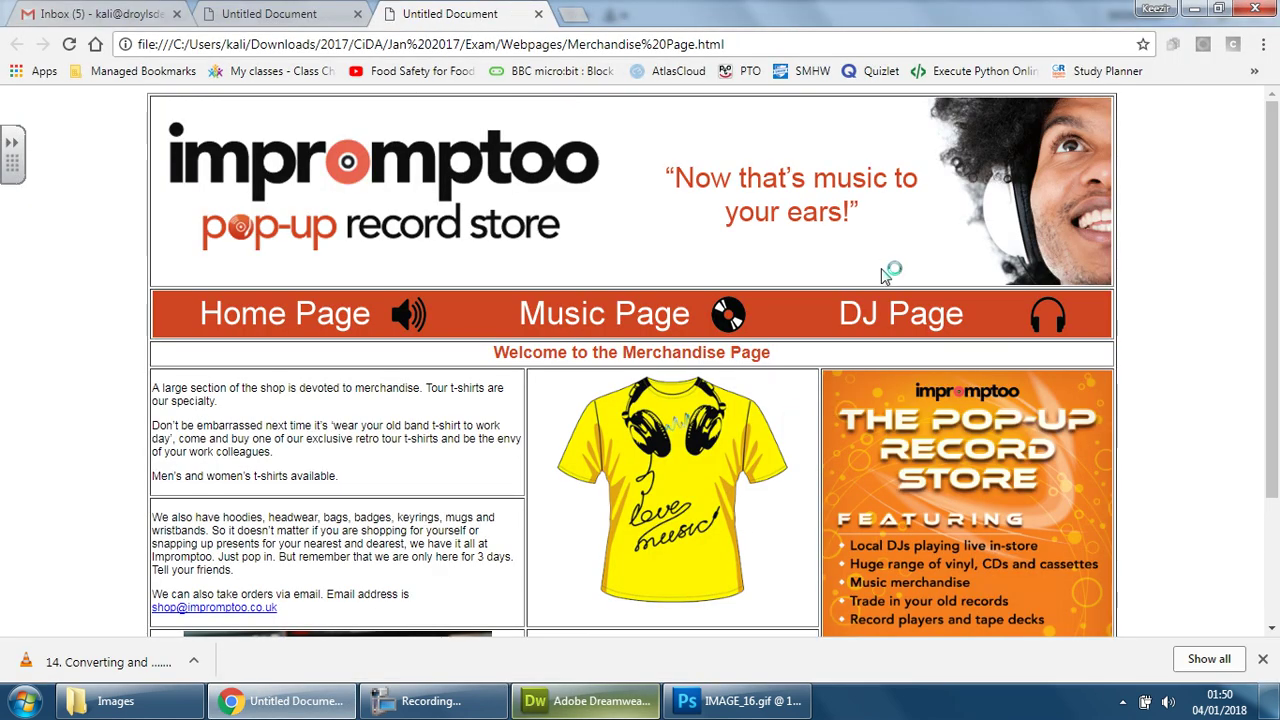
key(F11)
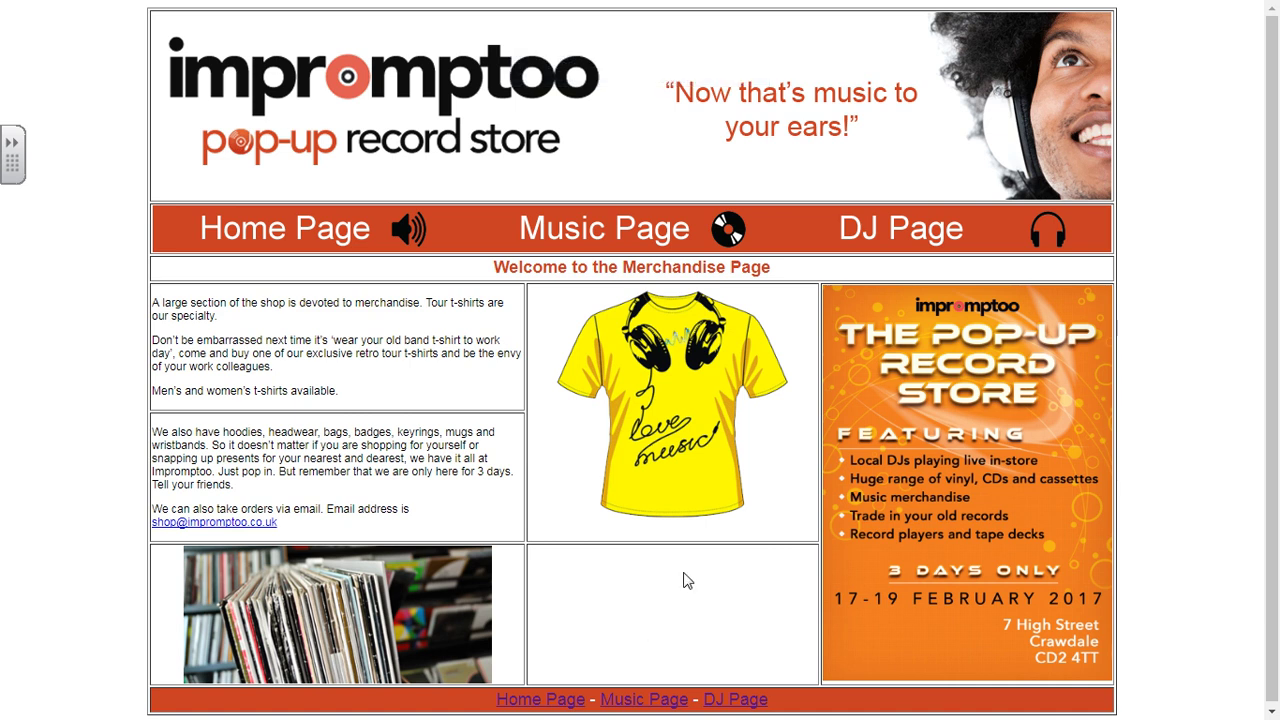
key(F11)
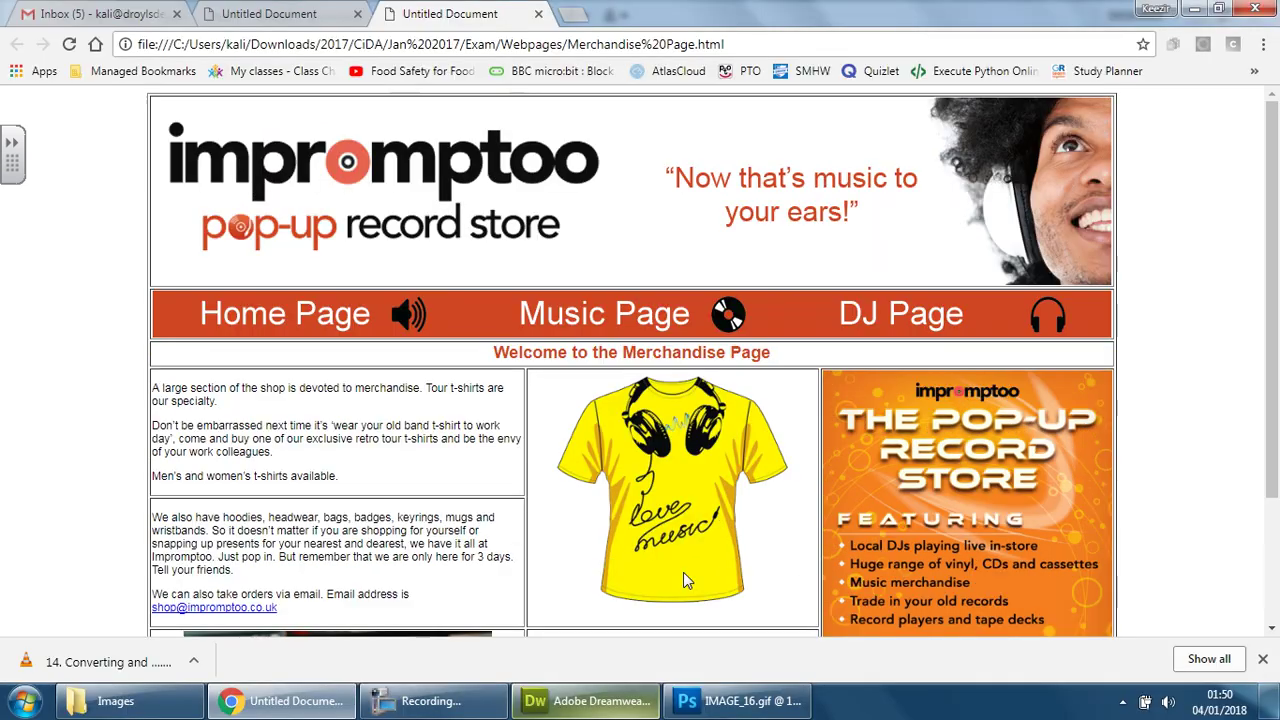
click(539, 14)
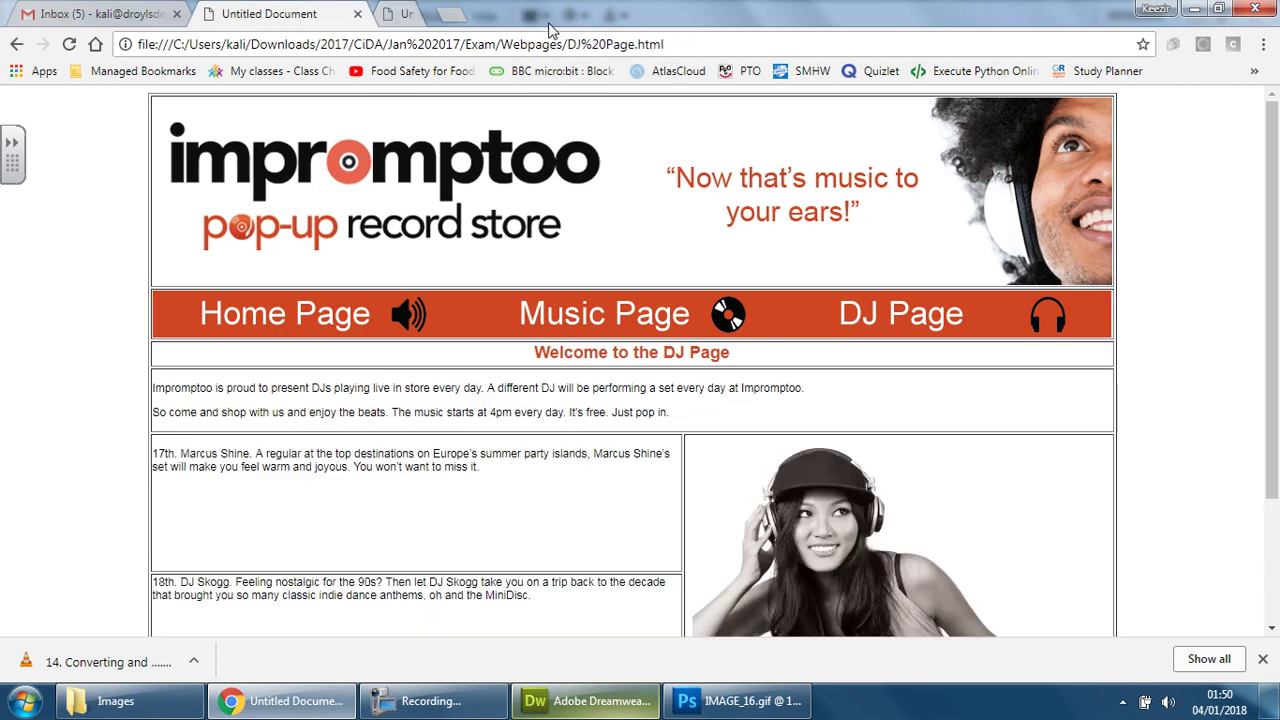
Scroll through the revised DJ Page preview in Chrome.
scroll(1133, 434, down, 1)
scroll(1133, 434, down, 1)
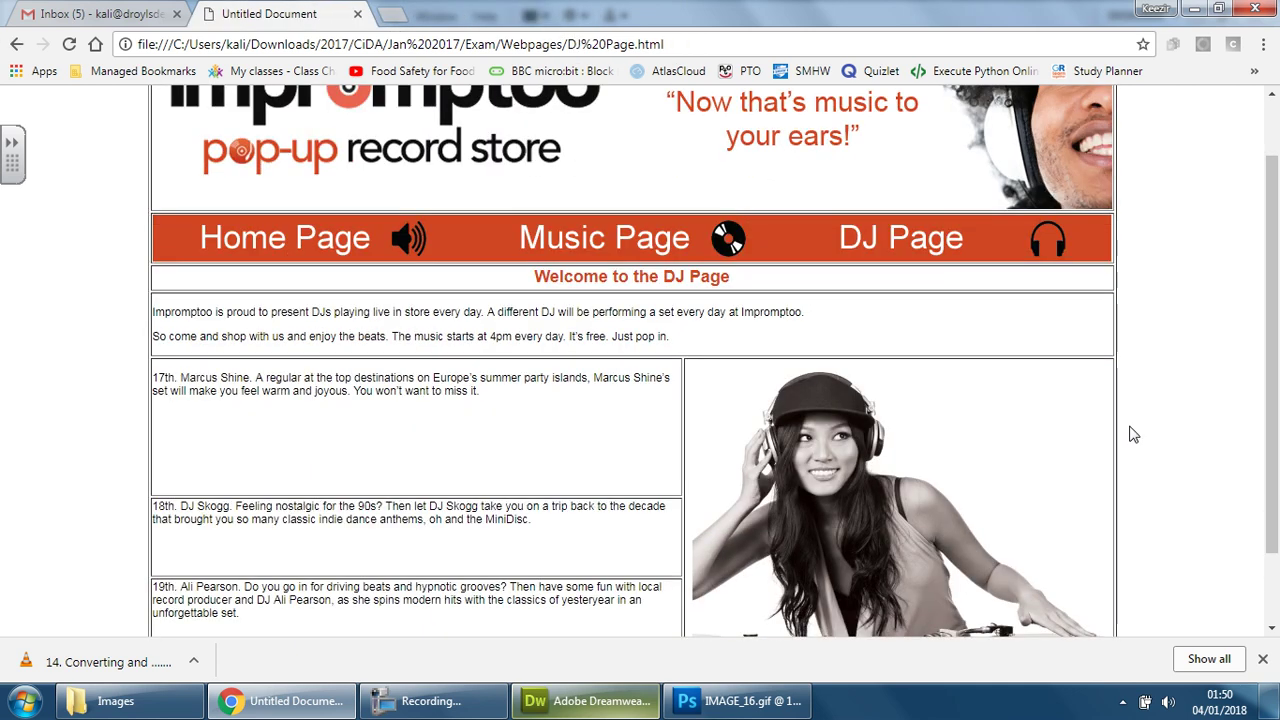
scroll(1133, 434, down, 2)
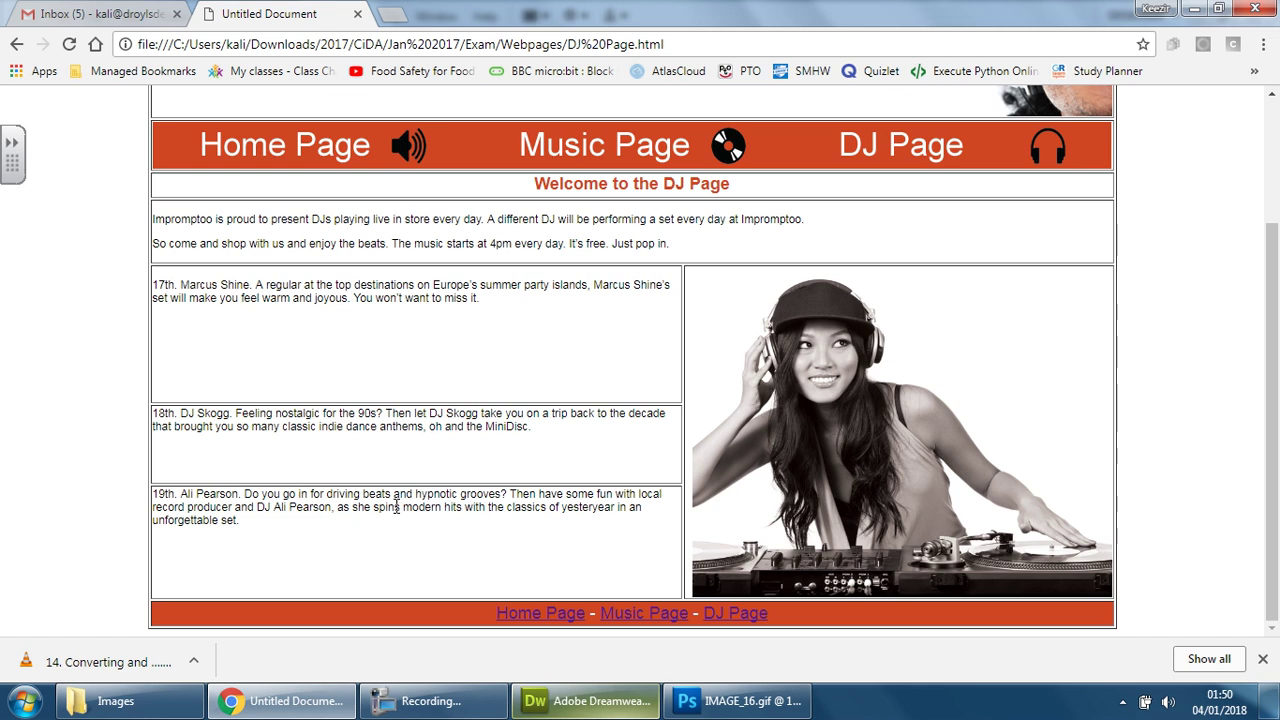
click(410, 705)
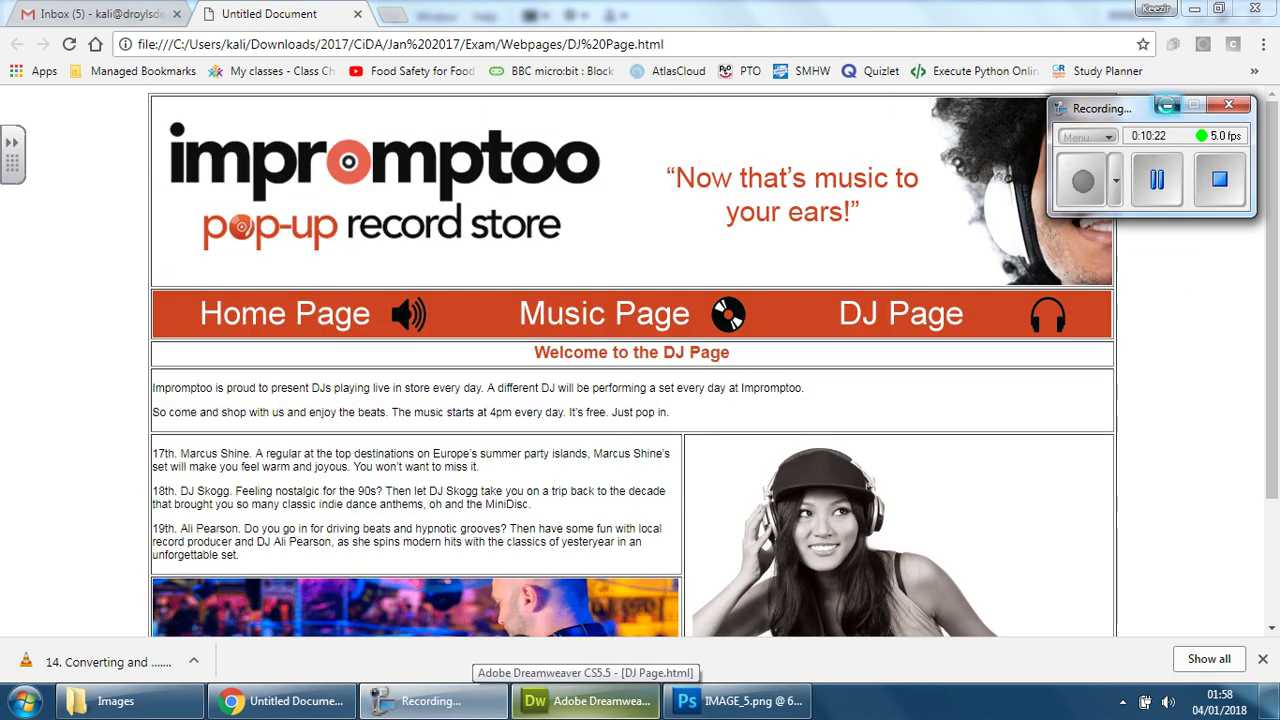
Show the DJ page full screen, then reach the Merchandise page via Home Page and T-shirt image links.
click(1166, 106)
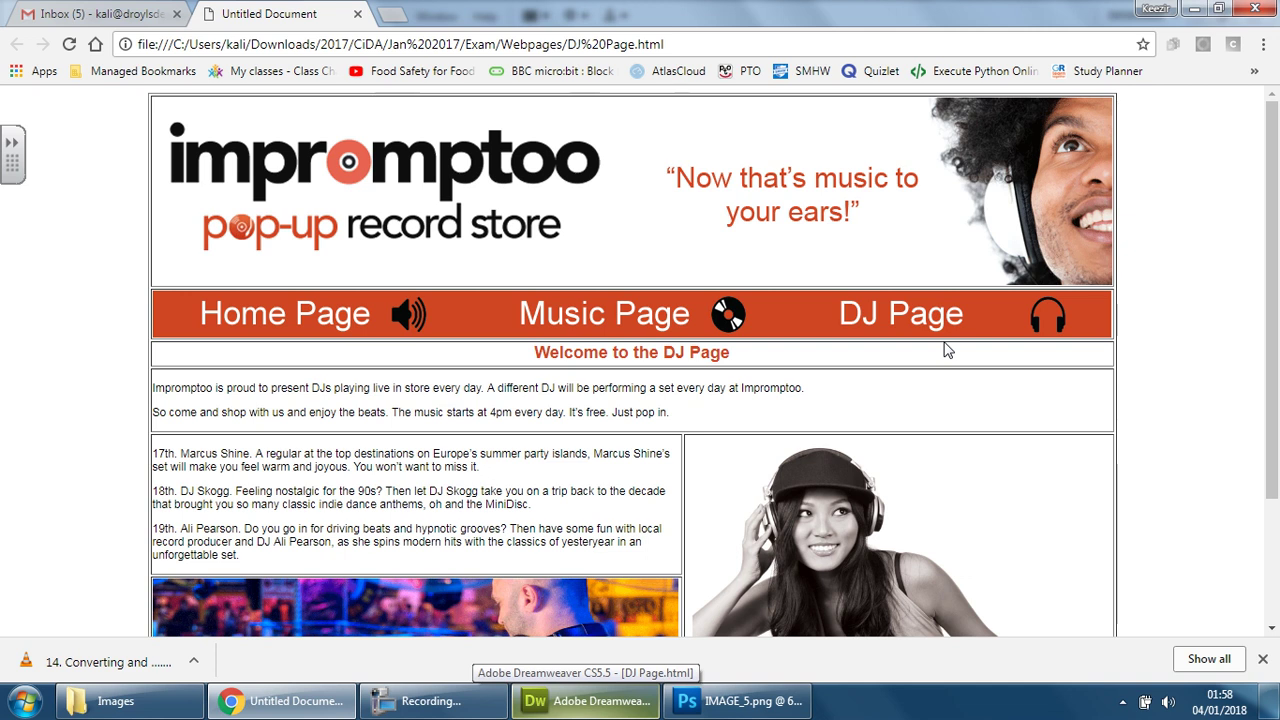
key(F11)
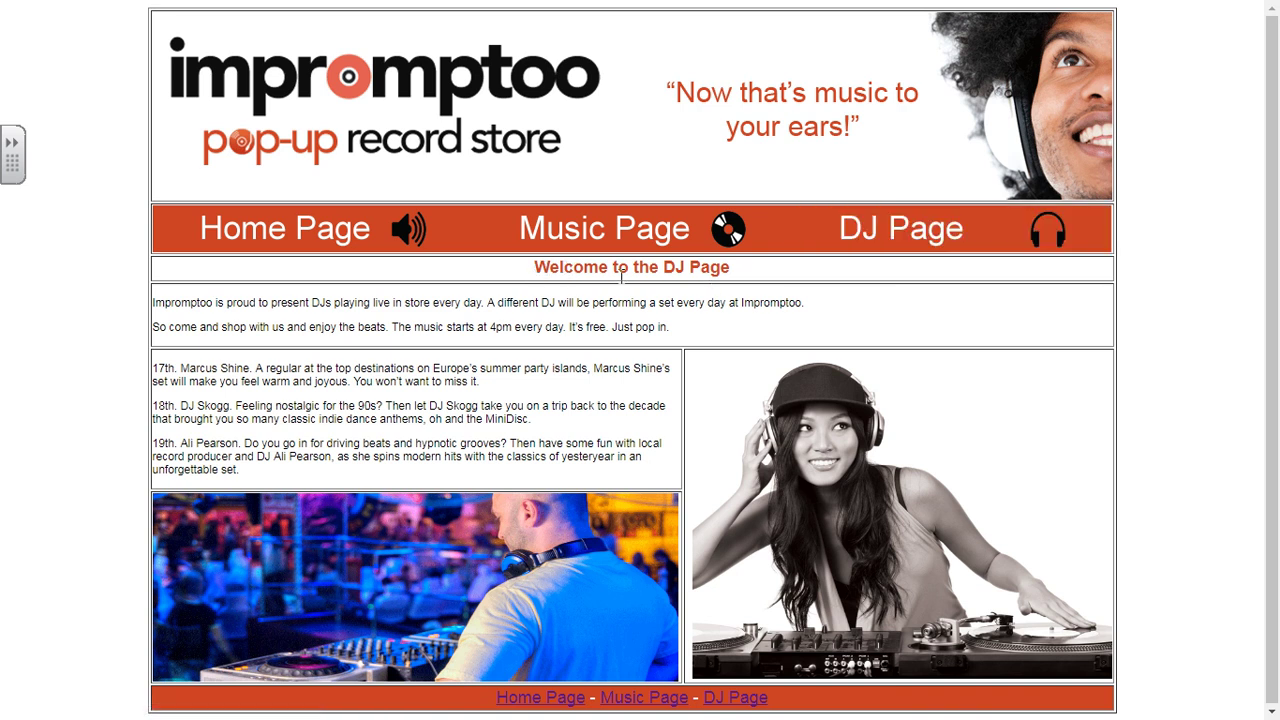
click(280, 236)
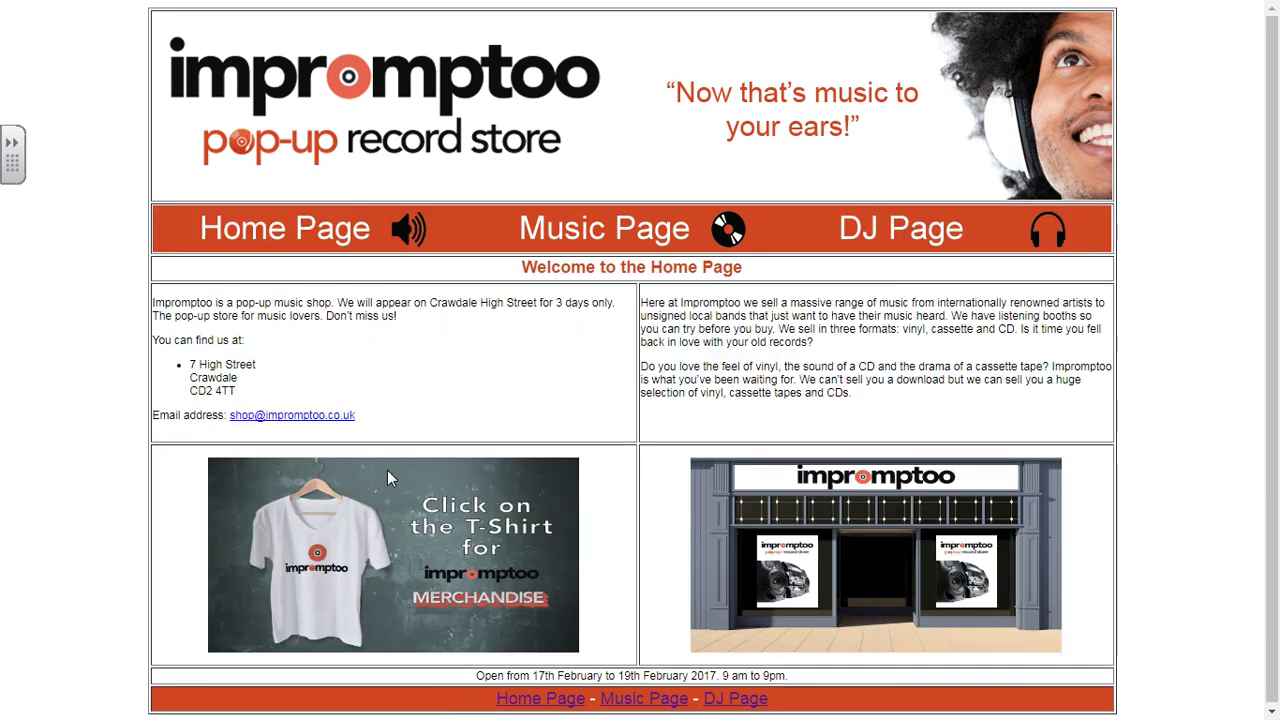
click(306, 550)
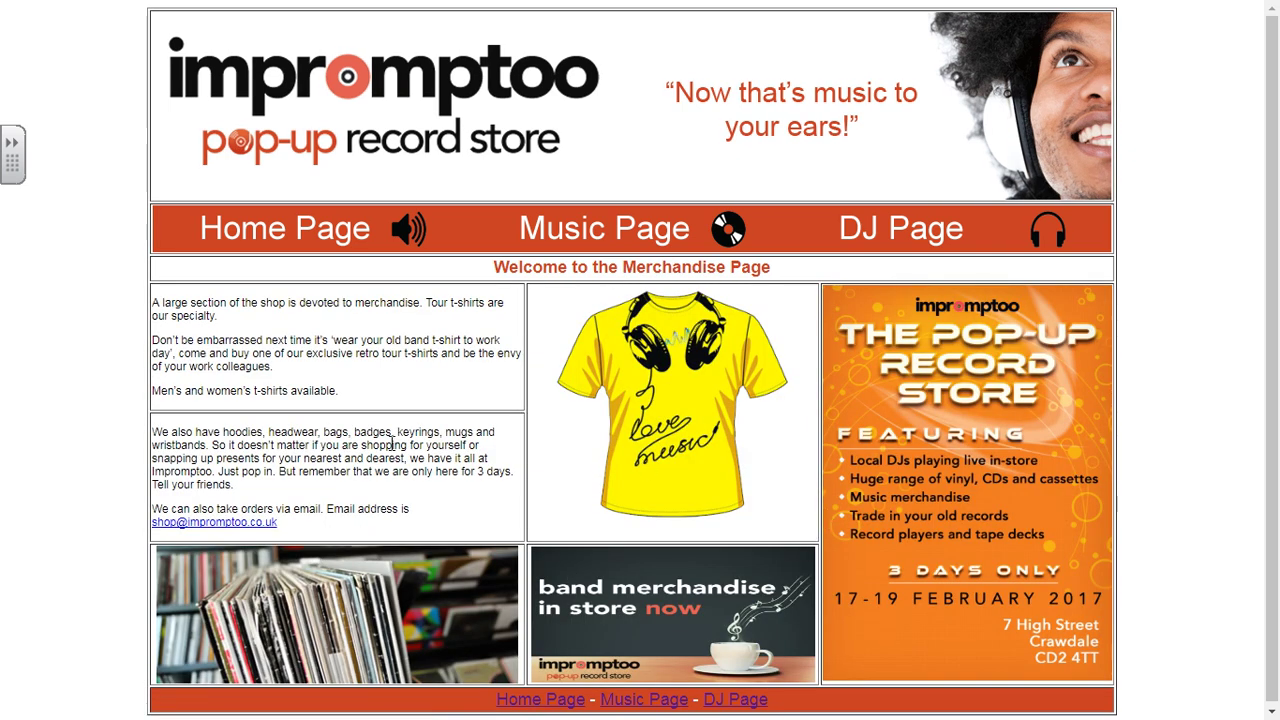